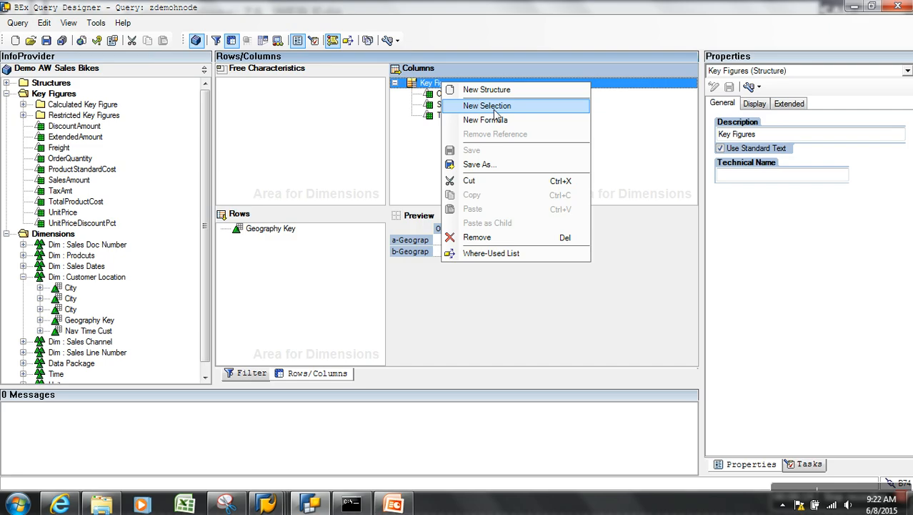
# Add a new formula to the Key Figures structure in the columns and open its definition for editing
pyautogui.click(481, 119)
pyautogui.rightClick(458, 95)
pyautogui.click(461, 100)
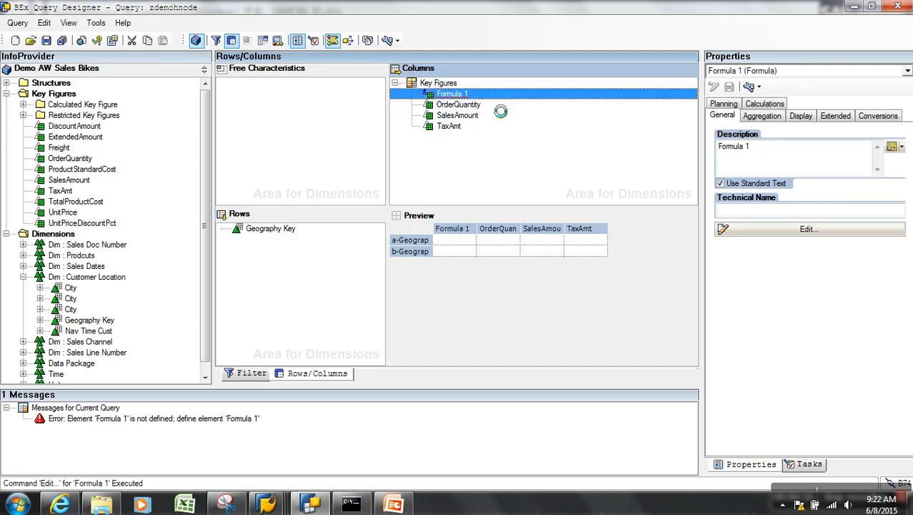
pyautogui.click(452, 203)
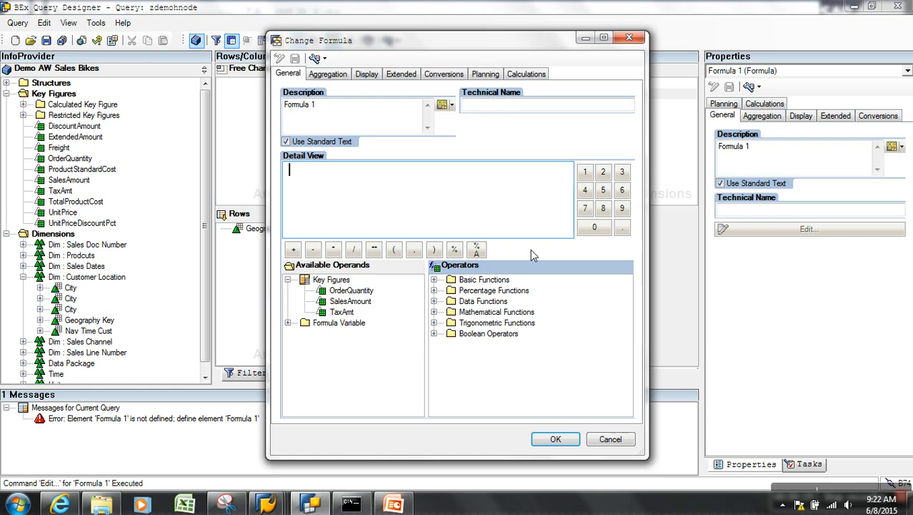
# Define the formula as SalesAmount multiplied by -1, accept it and save the query
pyautogui.doubleClick(352, 300)
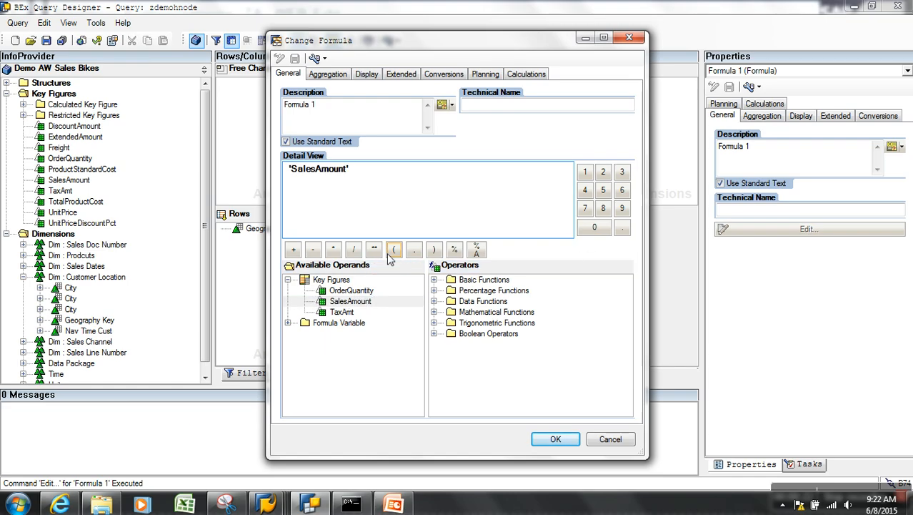
pyautogui.click(334, 249)
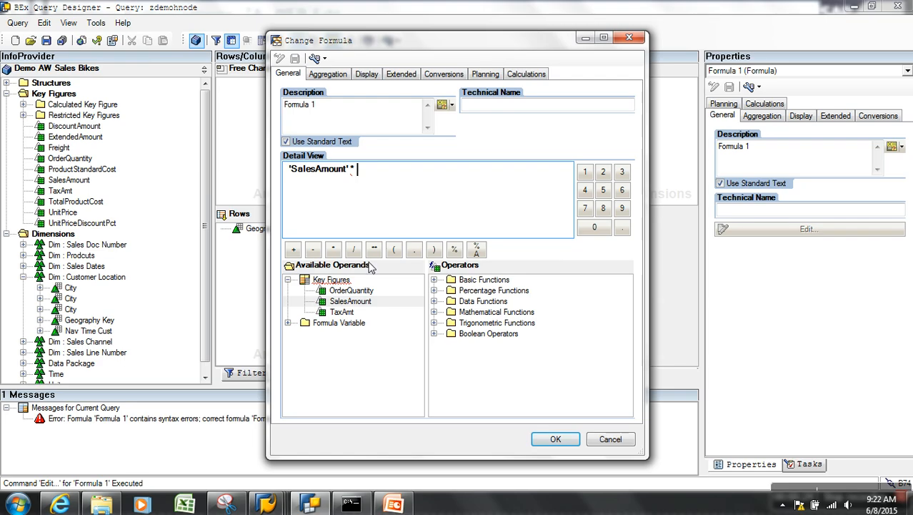
pyautogui.click(313, 249)
pyautogui.click(585, 171)
pyautogui.click(553, 439)
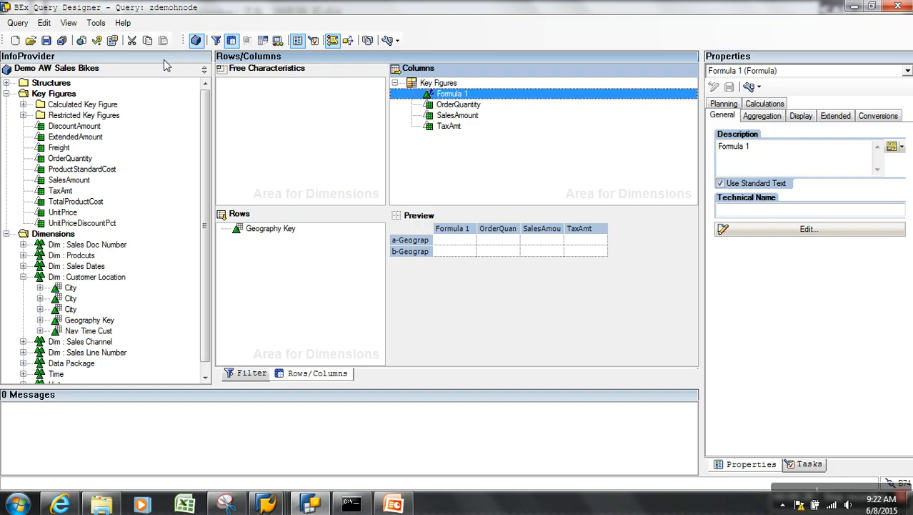
pyautogui.click(45, 40)
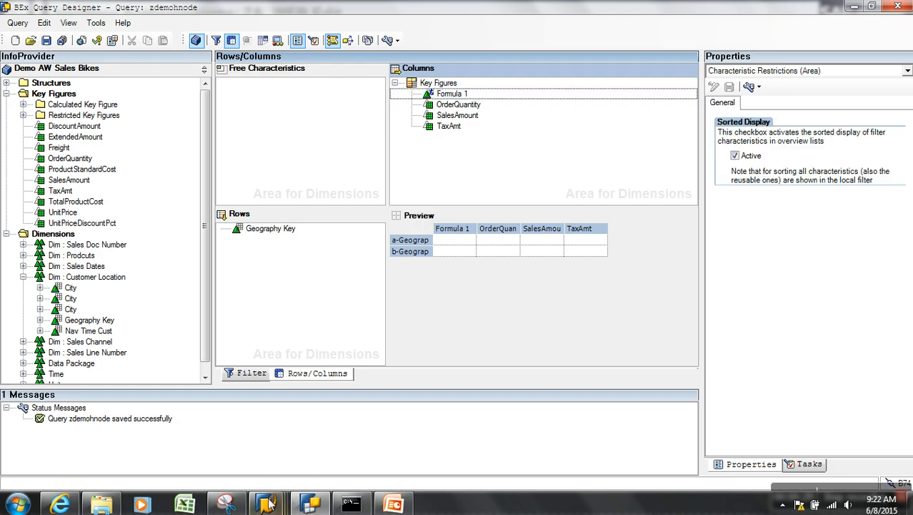
# Switch to the SAP GUI Function Builder session, start transaction /nrsrt and execute query ZAW_S01/ZDEMOHNODE in HTML display
pyautogui.moveTo(271, 504)
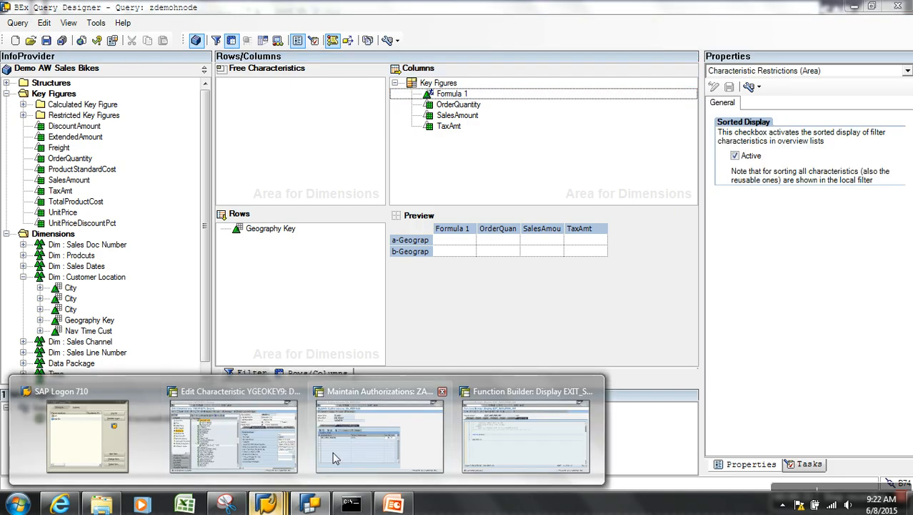
pyautogui.click(493, 451)
pyautogui.click(108, 38)
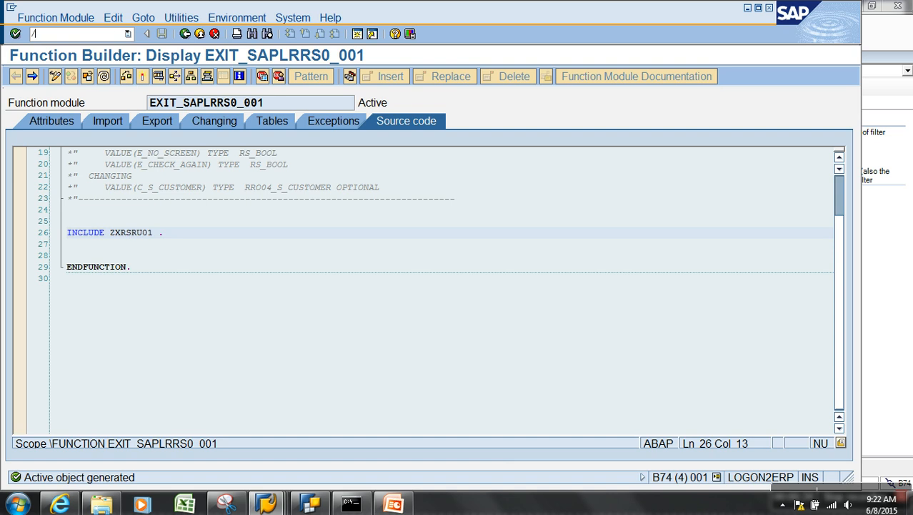
pyautogui.write('/nrsrt')
pyautogui.press('Return')
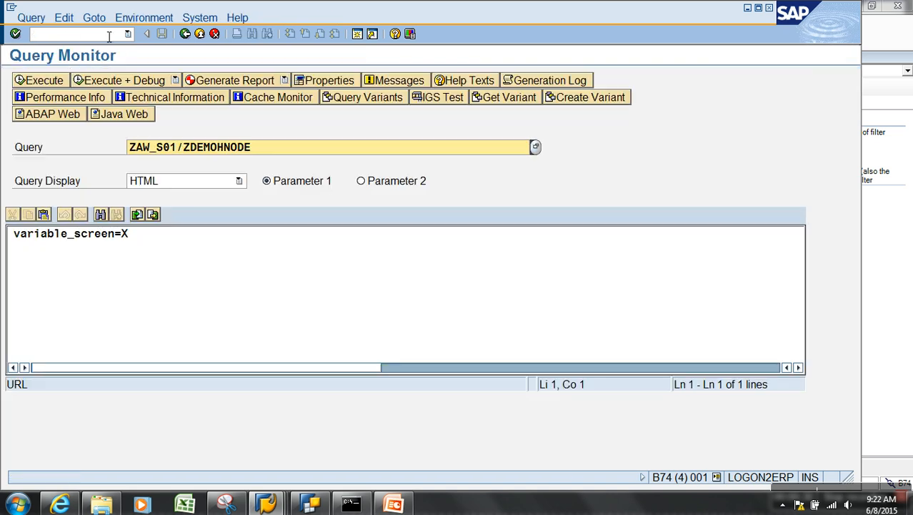
pyautogui.click(45, 80)
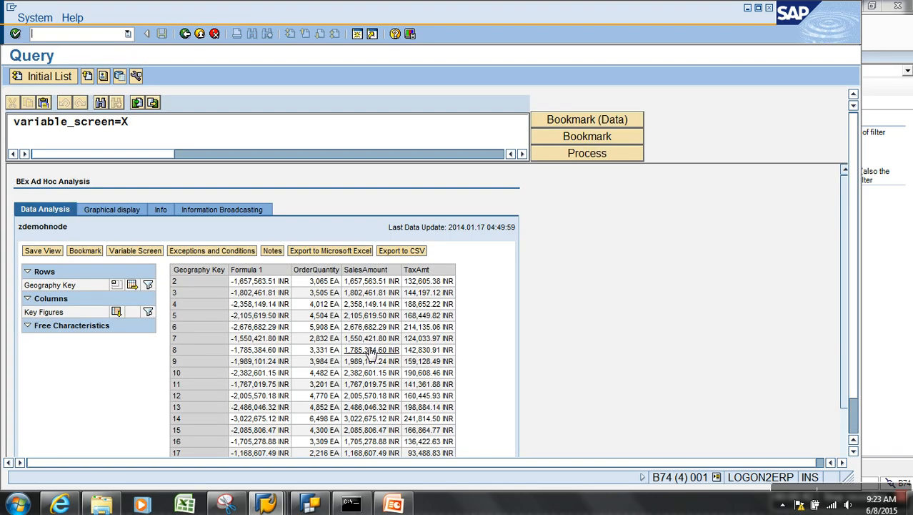
# Switch to BEx Query Designer, add UnitPriceDiscountPct, Freight and DiscountAmount to the columns and save the query
pyautogui.click(312, 504)
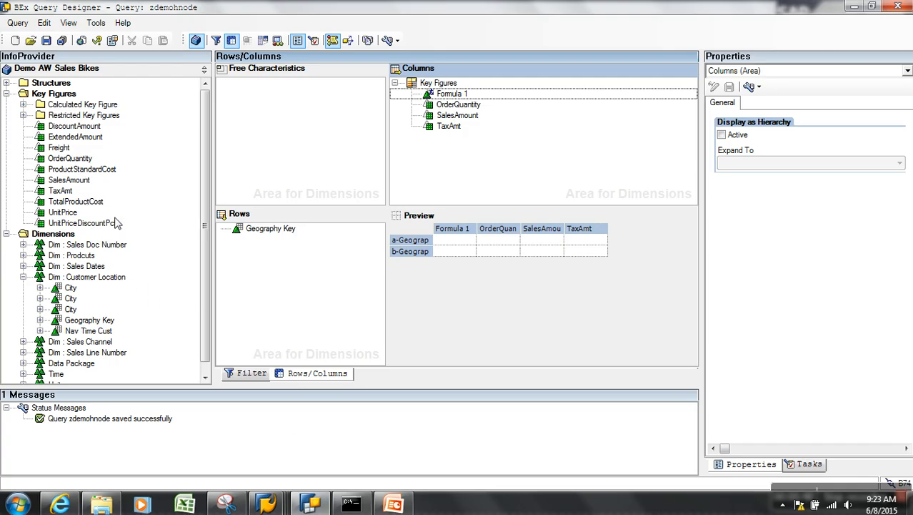
pyautogui.moveTo(104, 224); pyautogui.dragTo(442, 143)
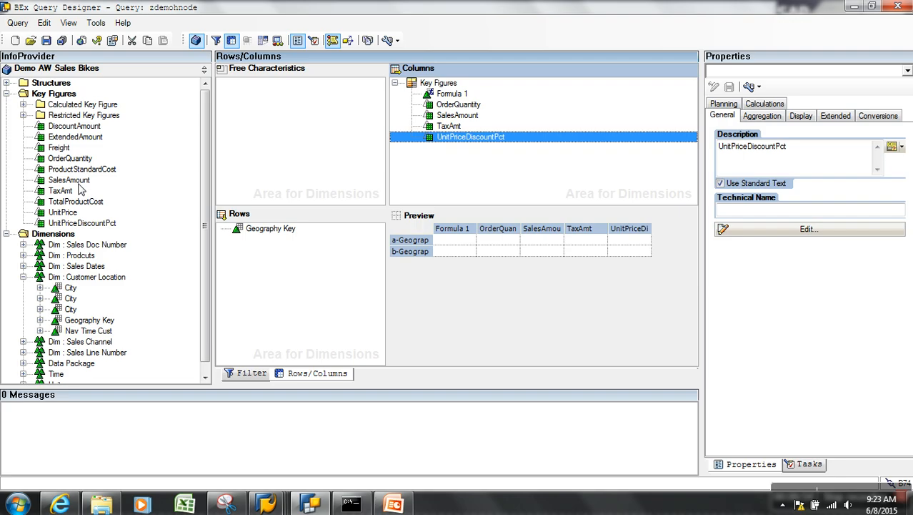
pyautogui.moveTo(68, 148); pyautogui.dragTo(408, 166)
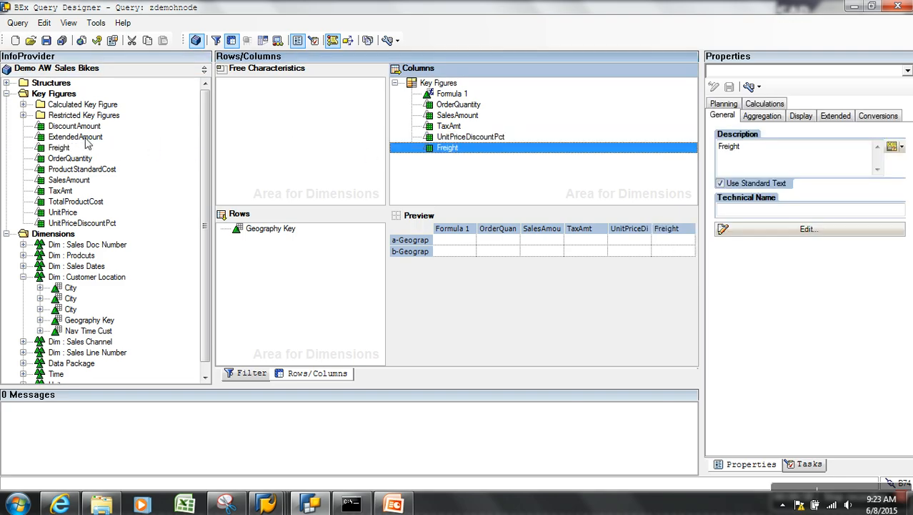
pyautogui.moveTo(83, 127); pyautogui.dragTo(418, 160)
pyautogui.click(46, 40)
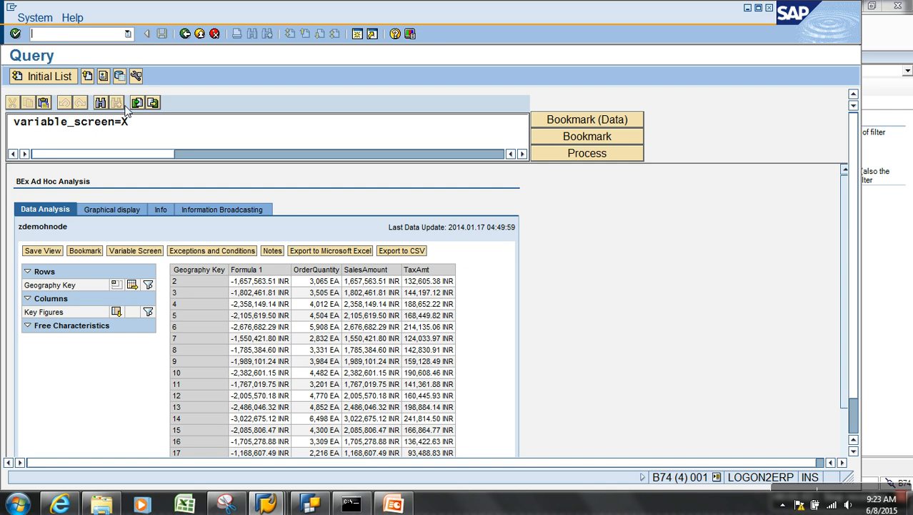
# Re-run the query in the SAP Query Monitor and check the added key figures and the query title
pyautogui.click(189, 35)
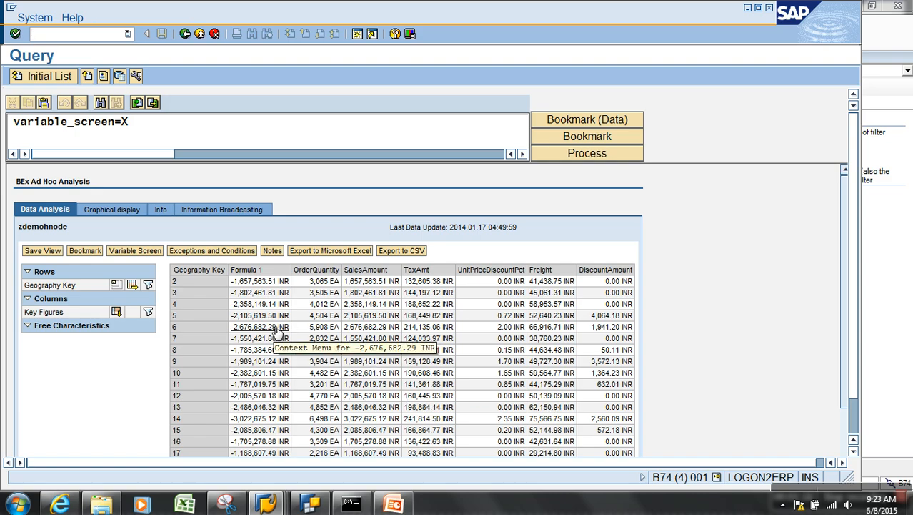
pyautogui.moveTo(27, 227); pyautogui.dragTo(23, 227)
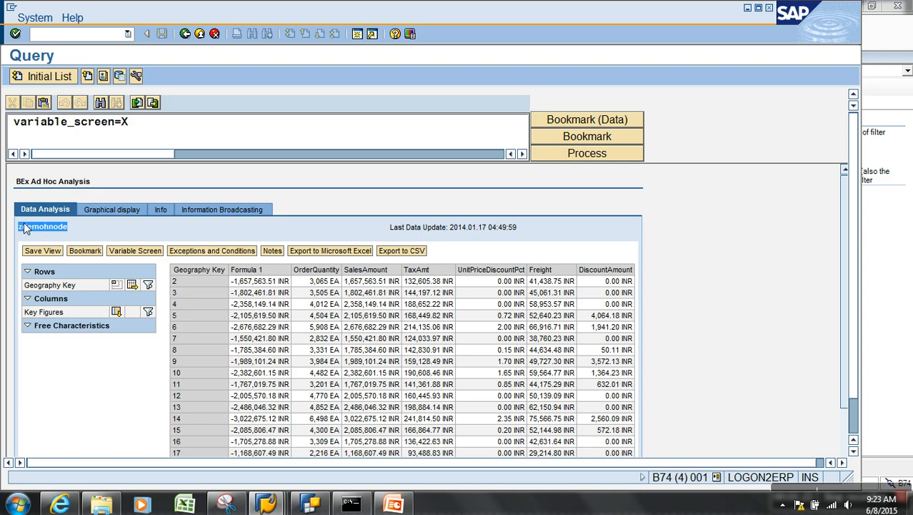
# Return to BEx Query Designer, change the query description to Demo Hierrachyies and view its variable sequence properties
pyautogui.hotkey('alt', 'Tab')
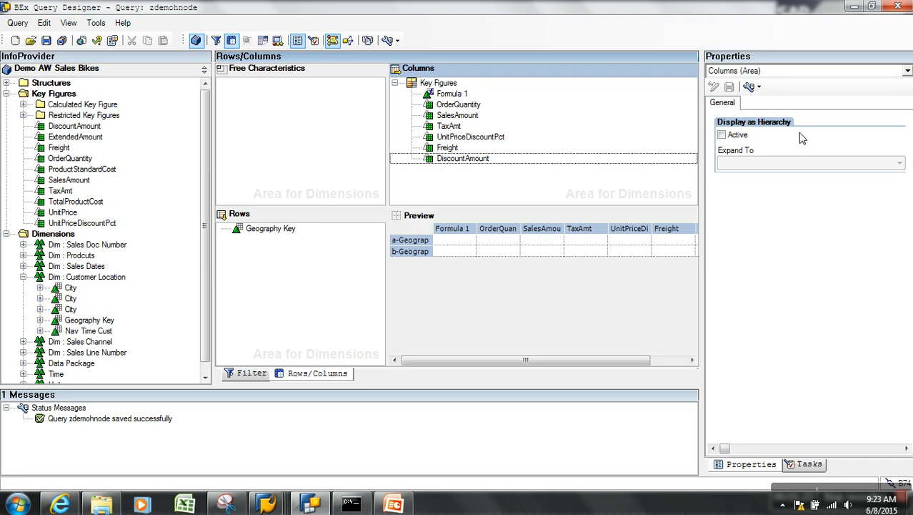
pyautogui.click(804, 73)
pyautogui.click(786, 86)
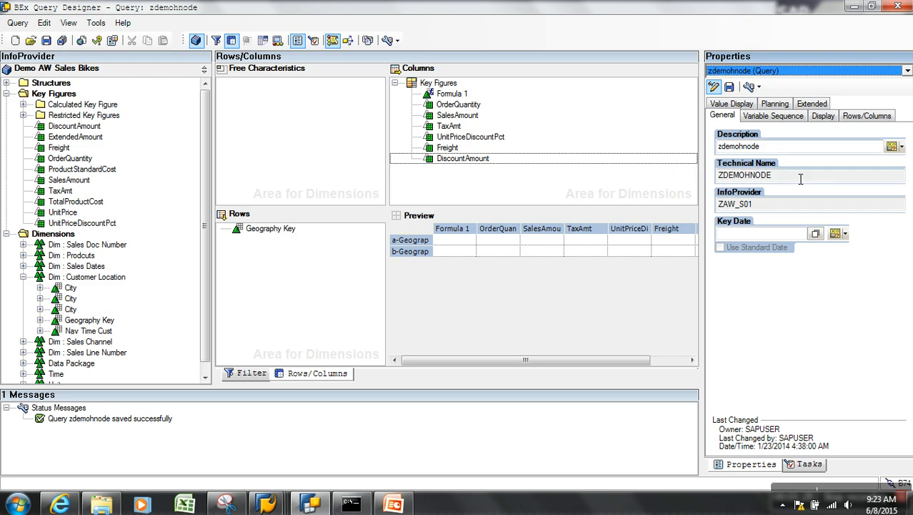
pyautogui.moveTo(789, 150); pyautogui.dragTo(676, 160)
pyautogui.write('de')
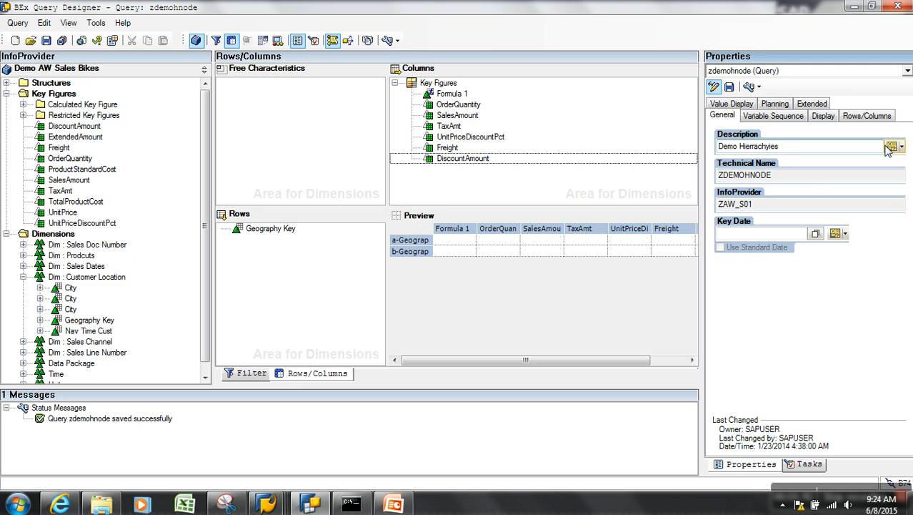
pyautogui.press('Tab')
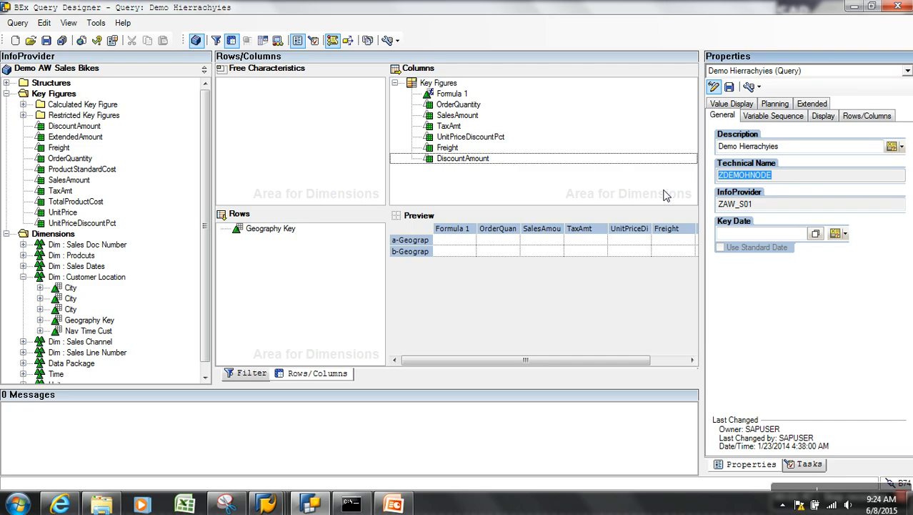
pyautogui.press('Tab')
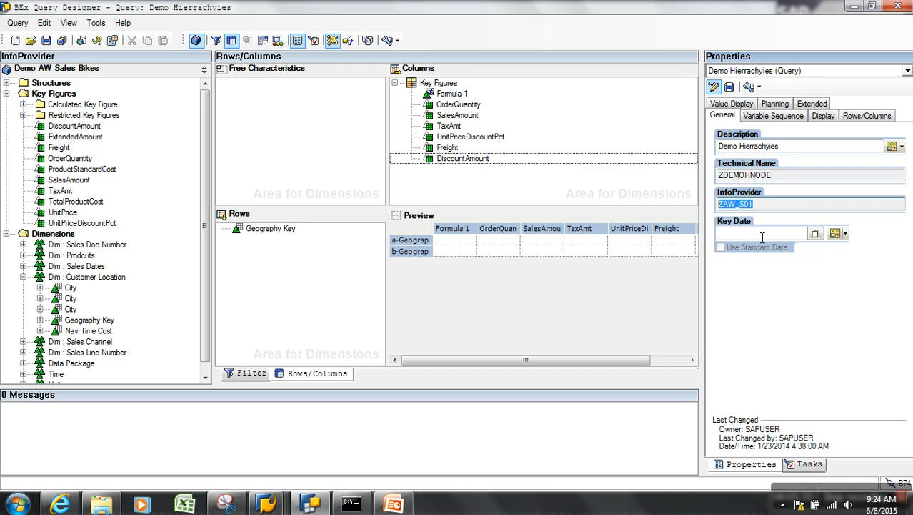
pyautogui.click(791, 120)
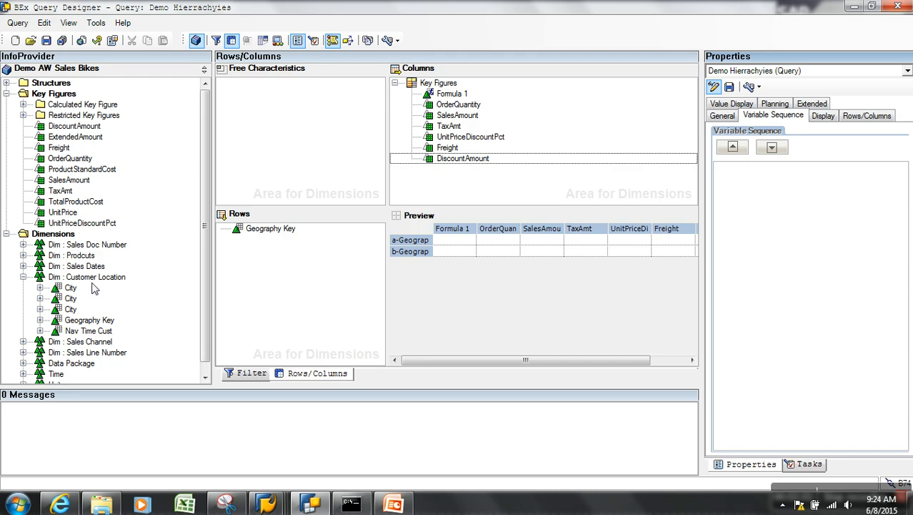
# Add Product Key and Sales Order Number from their dimensions to the free characteristics
pyautogui.click(22, 265)
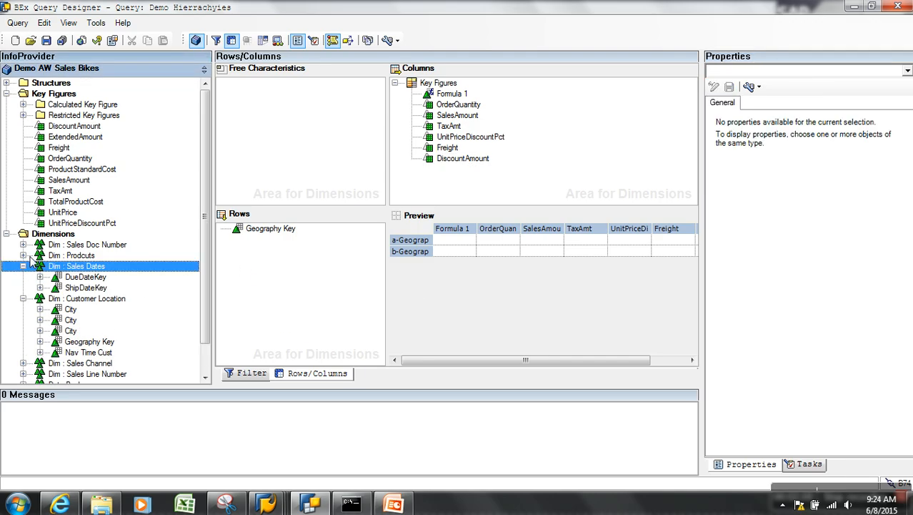
pyautogui.click(22, 255)
pyautogui.moveTo(84, 266); pyautogui.dragTo(261, 135)
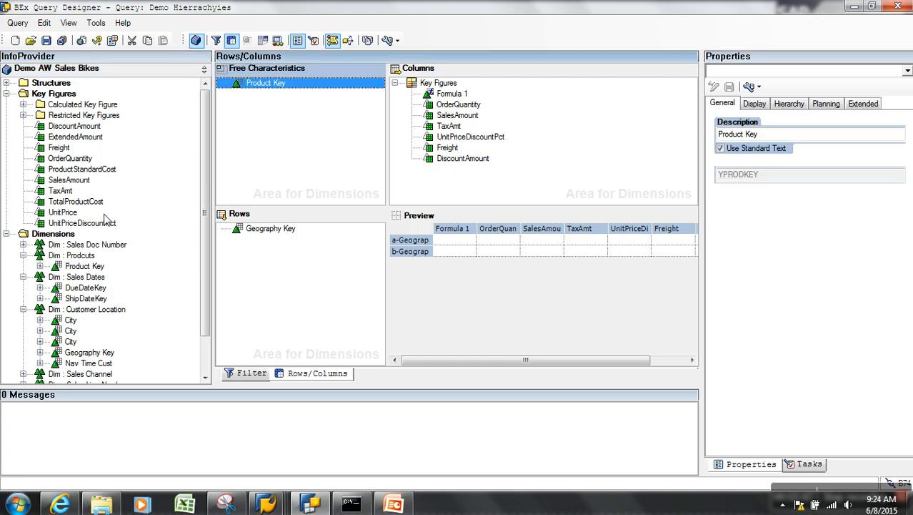
pyautogui.click(23, 244)
pyautogui.moveTo(86, 256); pyautogui.dragTo(275, 158)
# Restrict the default values of Geography Key with the characteristic value variable "Select City :"
pyautogui.click(243, 370)
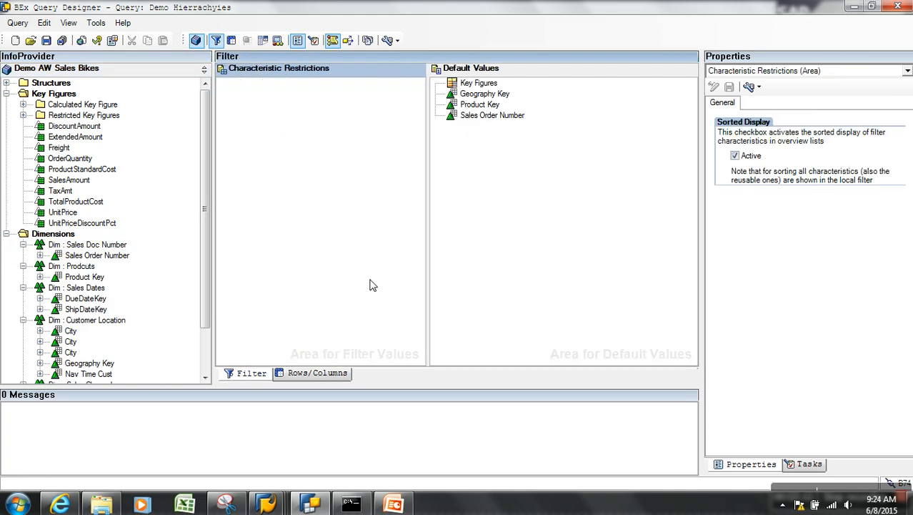
pyautogui.rightClick(473, 94)
pyautogui.click(500, 98)
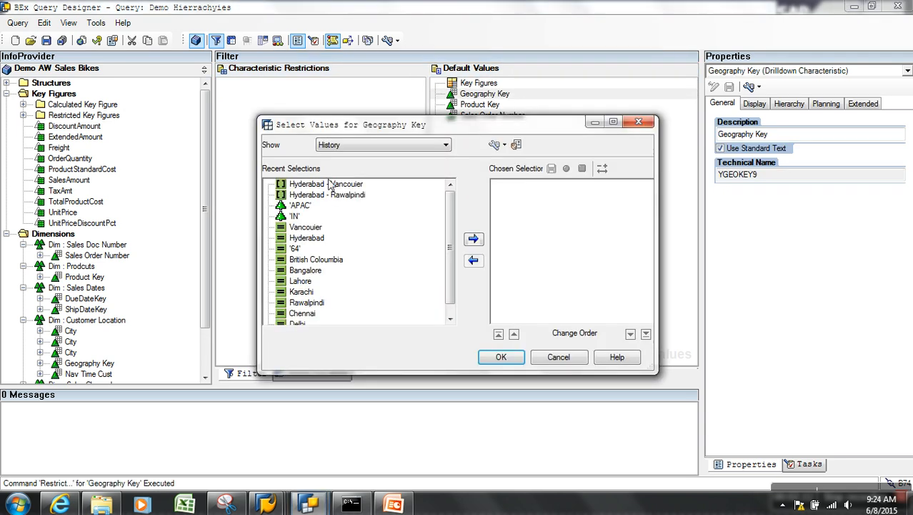
pyautogui.click(348, 146)
pyautogui.click(357, 194)
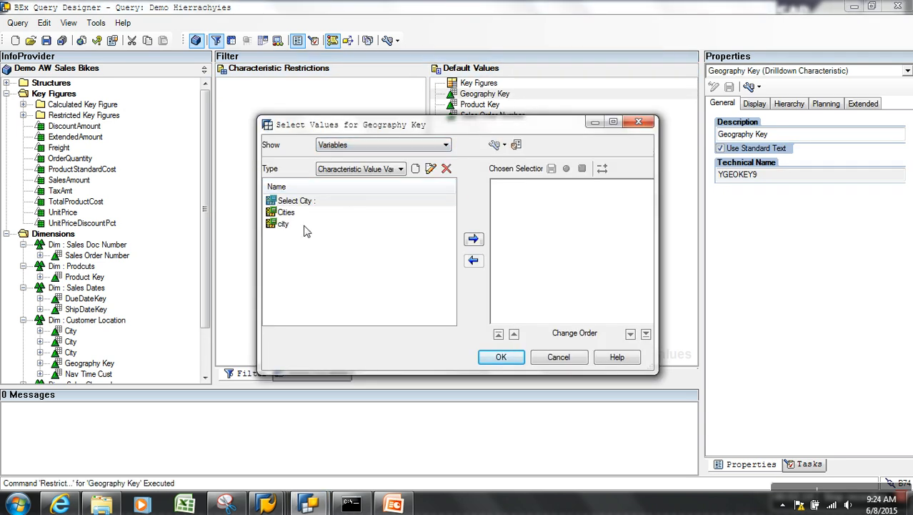
pyautogui.click(294, 204)
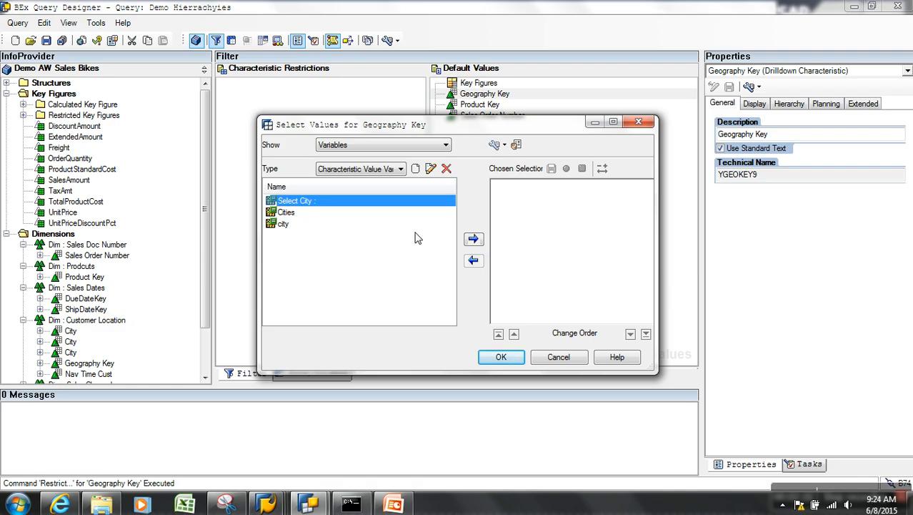
pyautogui.click(472, 239)
pyautogui.click(509, 357)
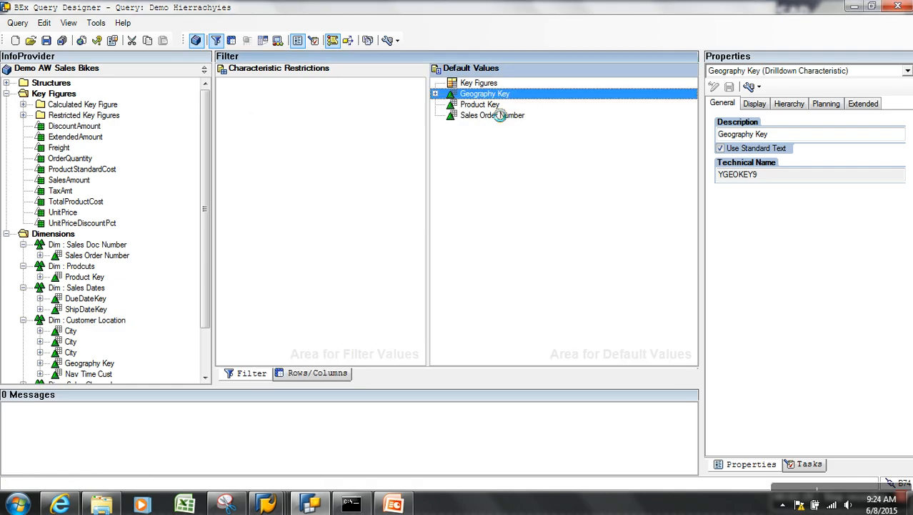
# Create and save a Product Key variable with the description "select proid" and the technical name YHPROID
pyautogui.rightClick(492, 107)
pyautogui.click(527, 113)
pyautogui.click(348, 145)
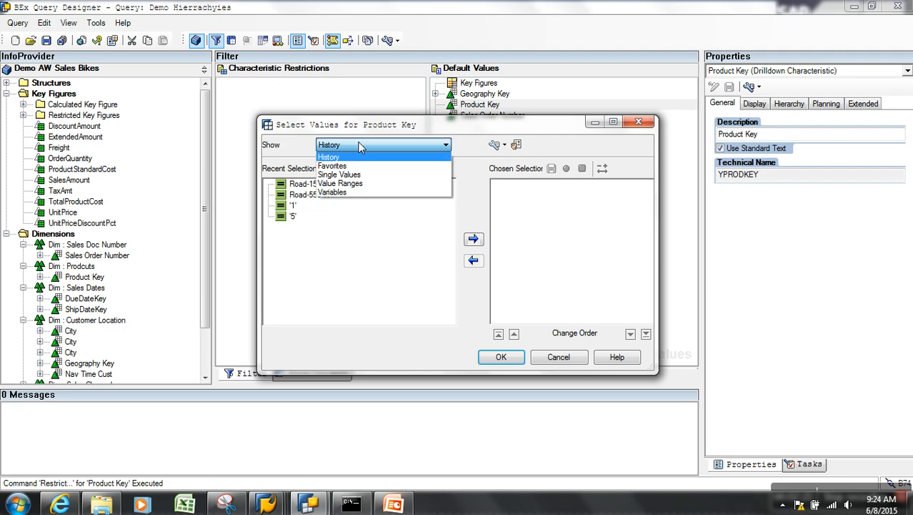
pyautogui.click(343, 193)
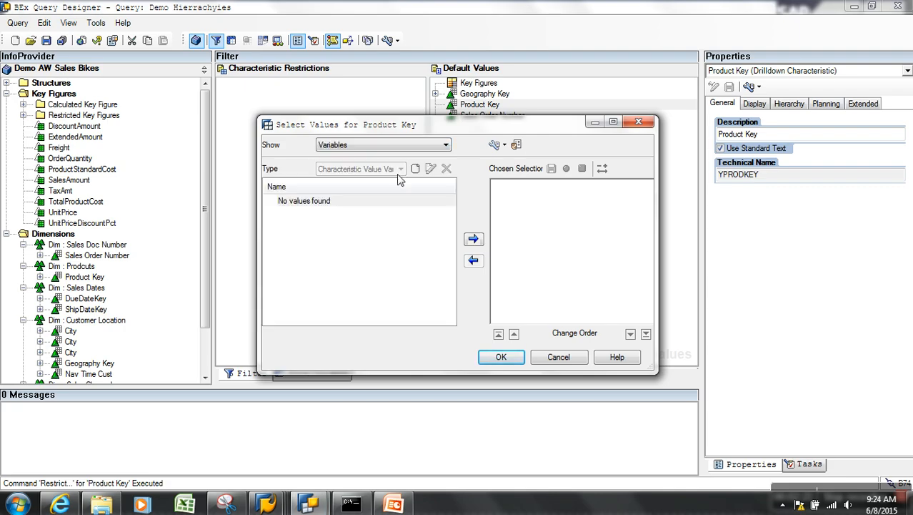
pyautogui.click(416, 169)
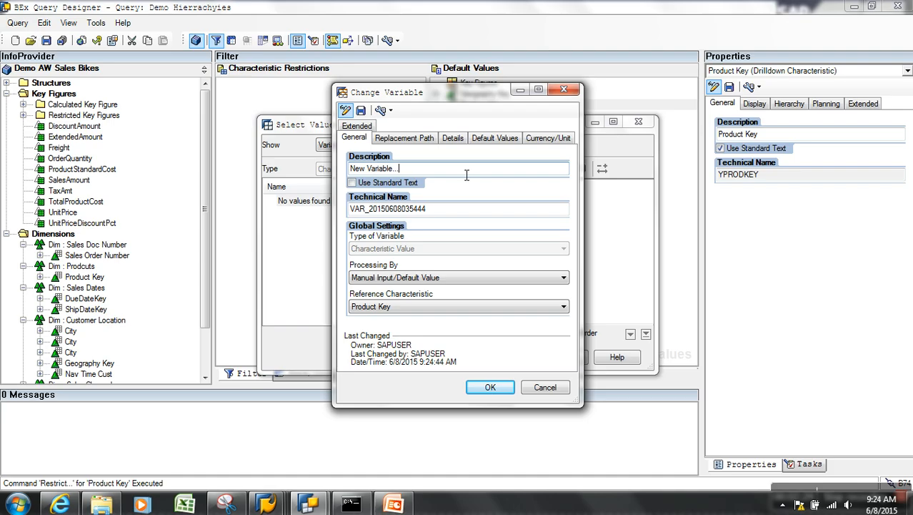
pyautogui.write('select proid')
pyautogui.doubleClick(454, 211)
pyautogui.write('YHPROID')
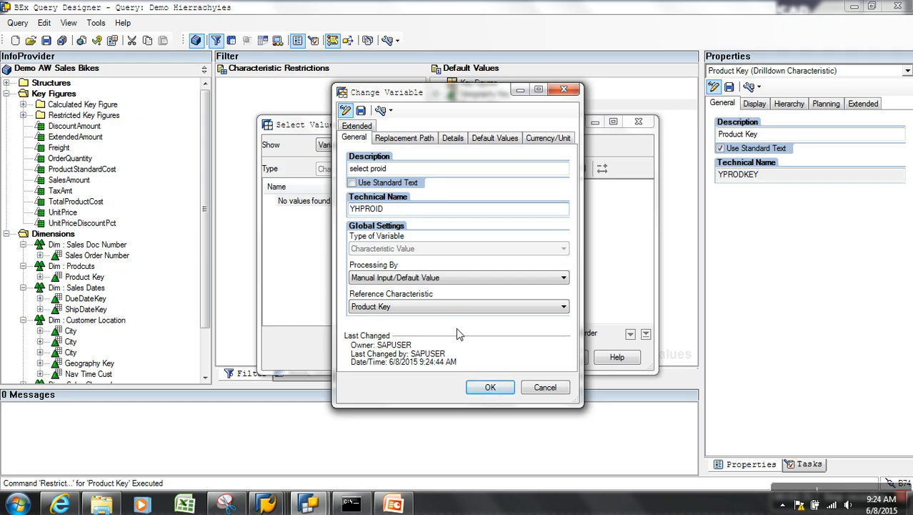
pyautogui.click(360, 110)
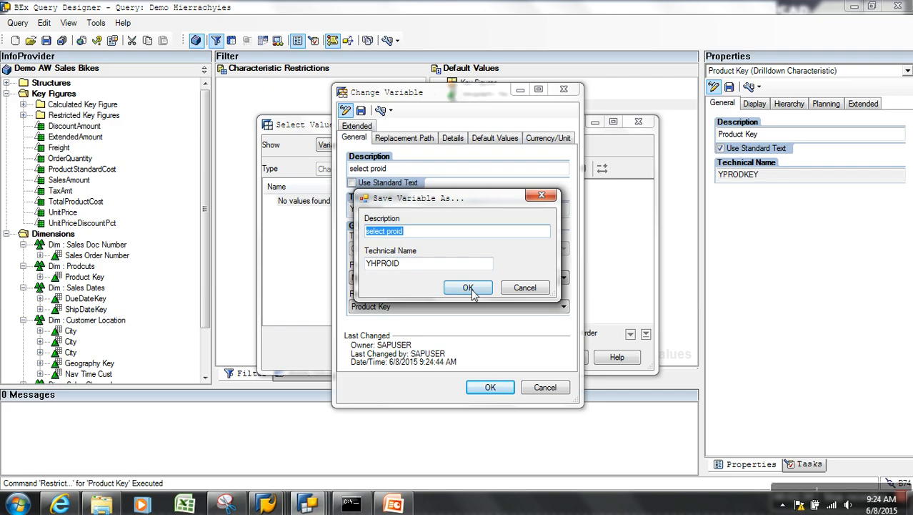
pyautogui.click(469, 288)
pyautogui.click(500, 389)
# Restrict the default values of Product Key with the variable "select proid"
pyautogui.click(325, 204)
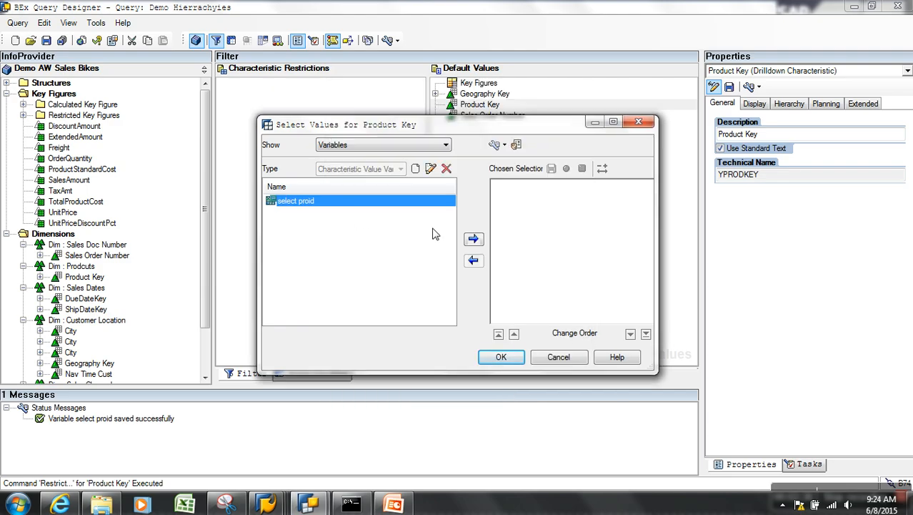
pyautogui.click(473, 241)
pyautogui.click(501, 357)
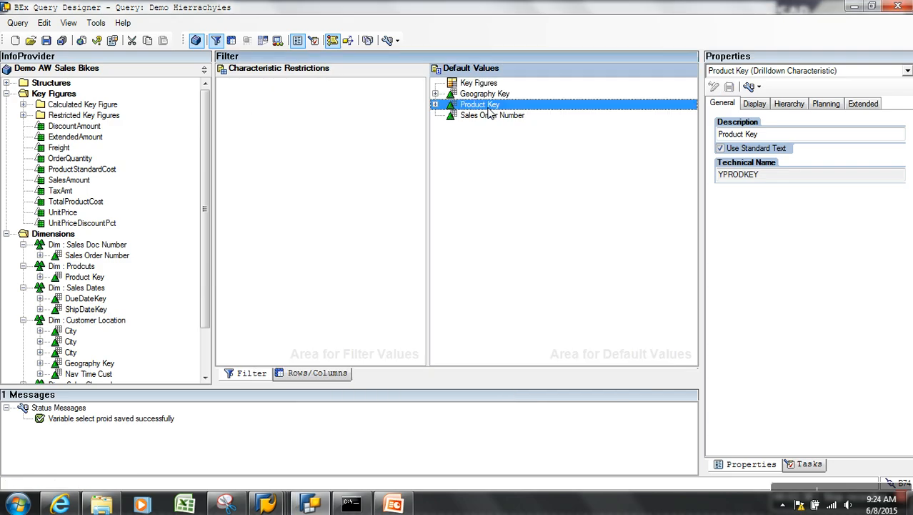
# Start a new restriction variable for Sales Order Number with the description "select Doc No :" and the technical name YHDOC
pyautogui.rightClick(496, 122)
pyautogui.click(522, 126)
pyautogui.click(389, 145)
pyautogui.click(347, 194)
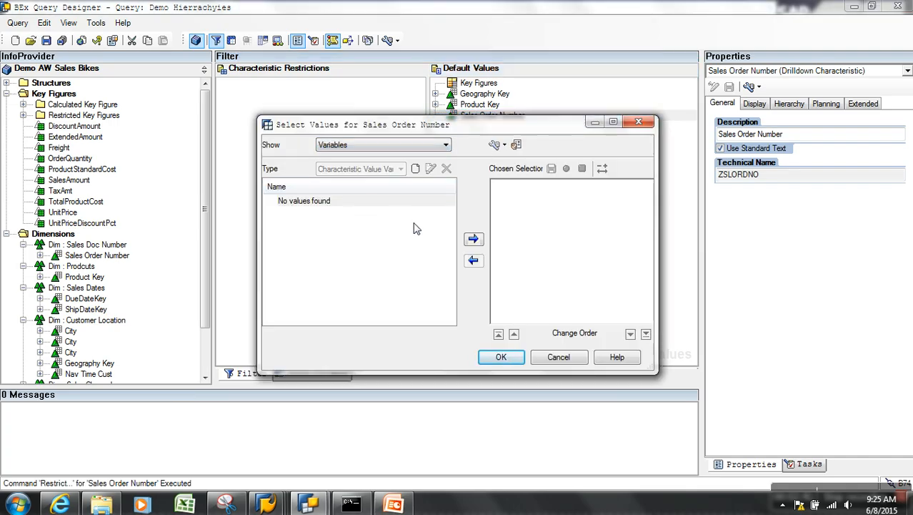
pyautogui.click(416, 169)
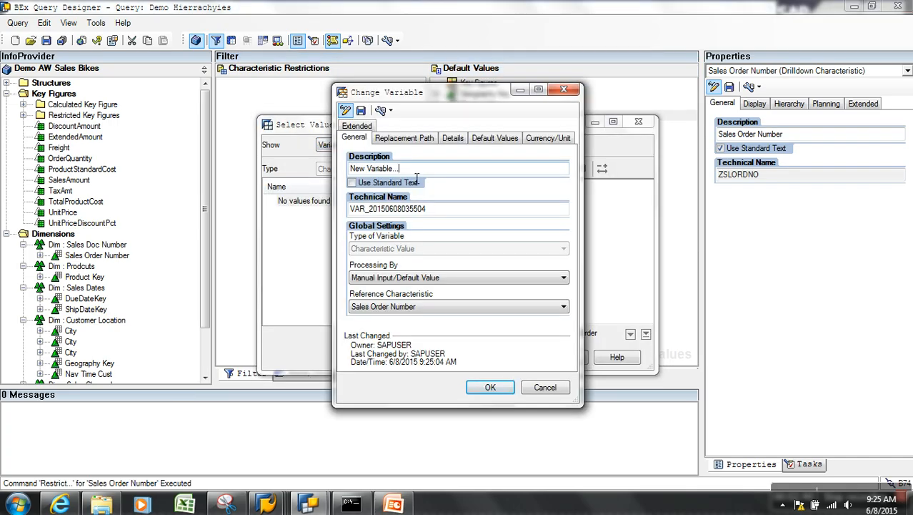
pyautogui.write('select Doc No :')
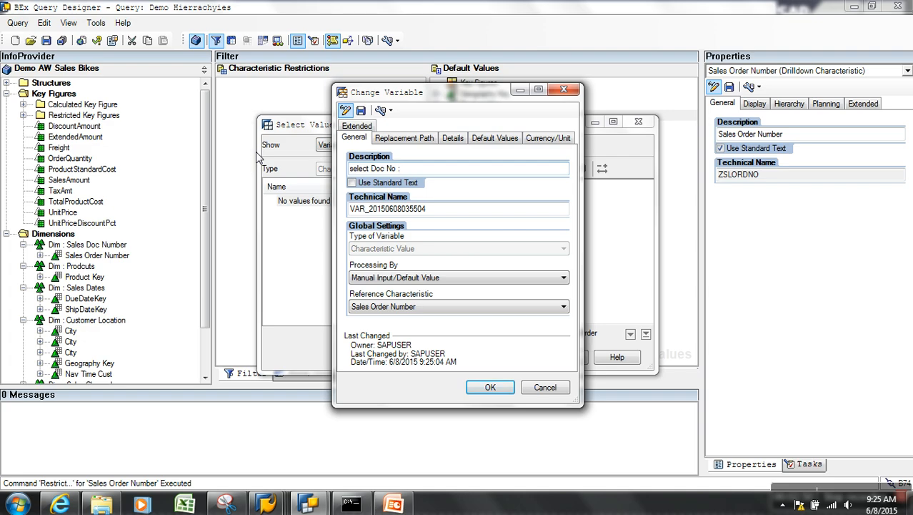
pyautogui.press('Tab')
pyautogui.write('T')
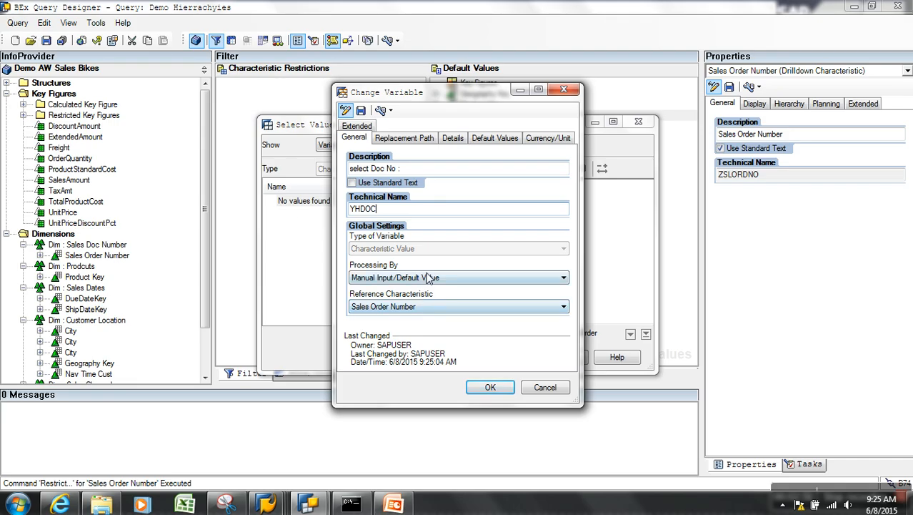
# Make the new Sales Order Number variable represent a Selection option and save the variable
pyautogui.click(456, 138)
pyautogui.click(444, 180)
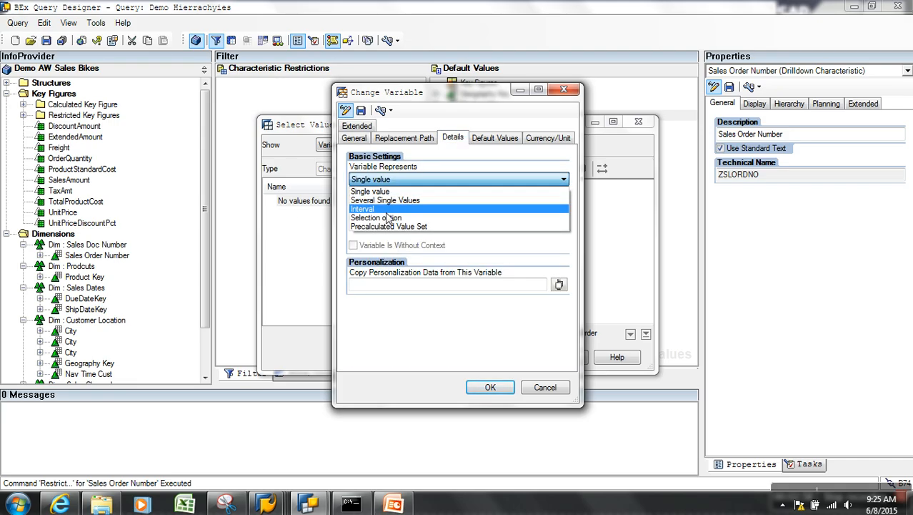
pyautogui.click(368, 214)
pyautogui.click(361, 111)
pyautogui.click(468, 287)
pyautogui.click(490, 387)
# Restrict the default values of Sales Order Number with the variable "select Doc No :"
pyautogui.click(355, 205)
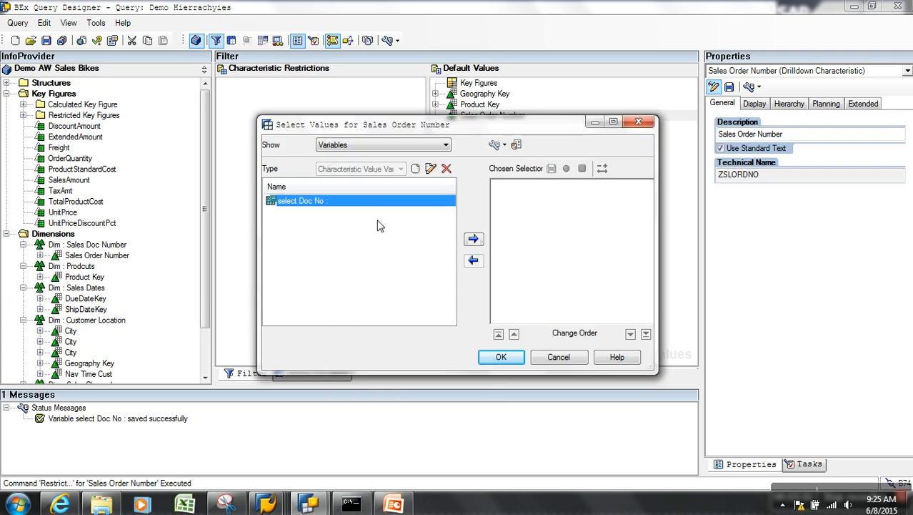
pyautogui.click(474, 240)
pyautogui.click(512, 357)
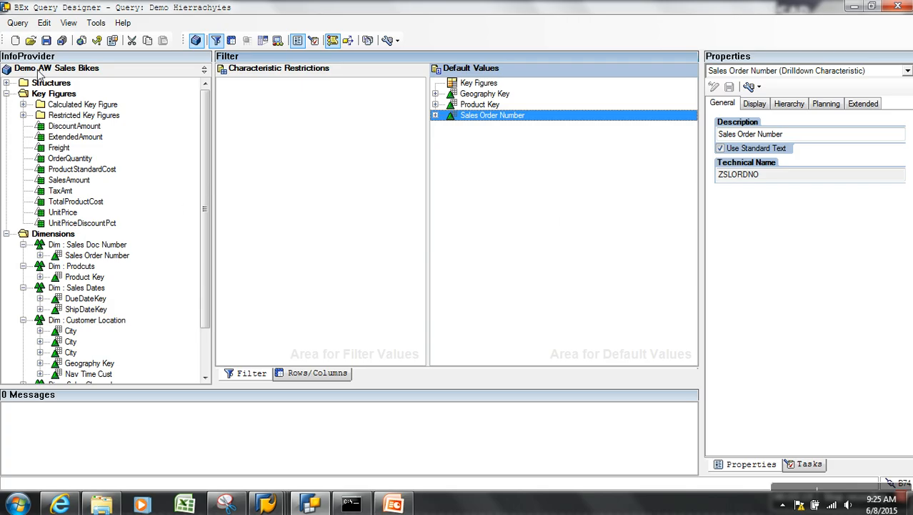
# Save the query, switch to the Query Monitor and execute ZDEMOHNODE again to view its variable screen
pyautogui.click(45, 40)
pyautogui.moveTo(268, 506)
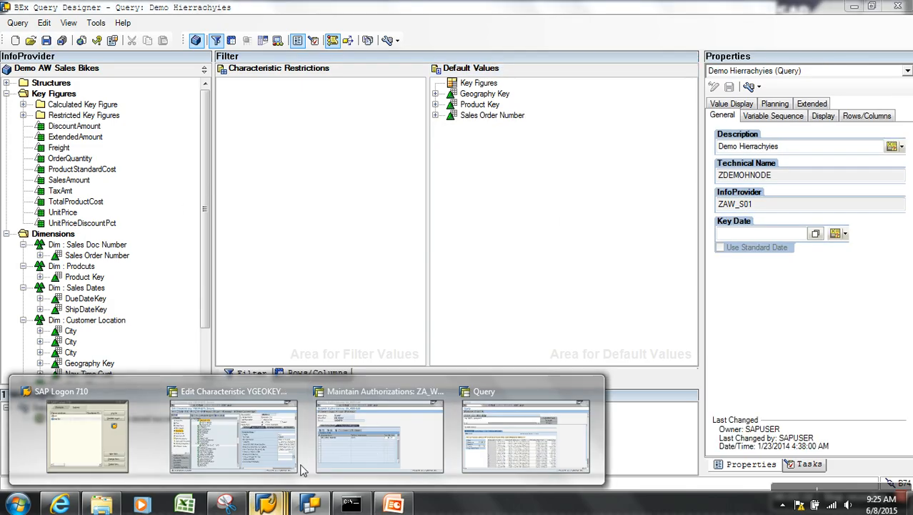
pyautogui.click(525, 404)
pyautogui.click(185, 34)
pyautogui.click(58, 79)
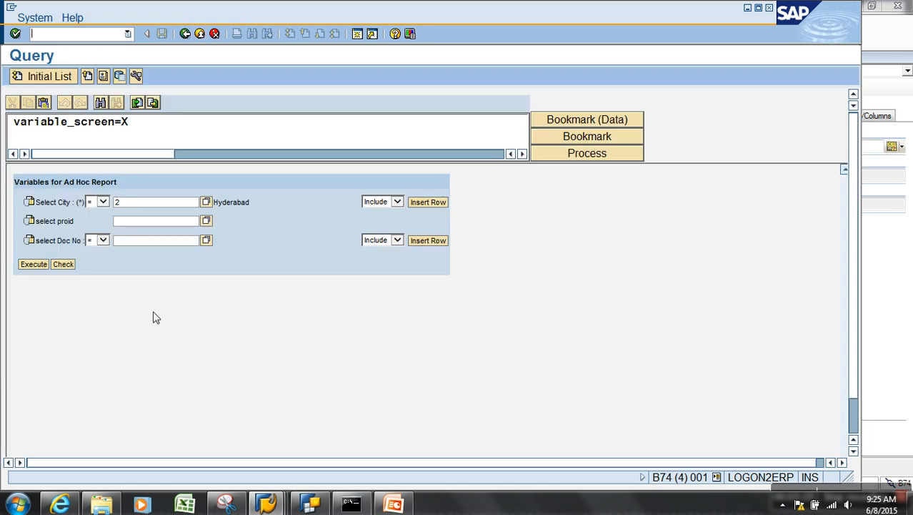
pyautogui.click(156, 218)
# Back in BEx Query Designer, reorder the variable sequence to "select Doc No :", "select proid", "Select City :" and save the query
pyautogui.click(300, 505)
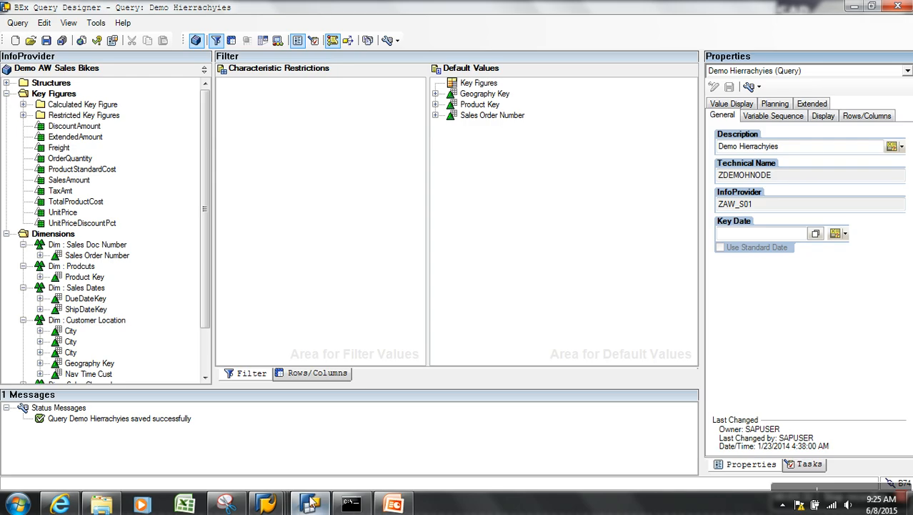
pyautogui.click(775, 71)
pyautogui.click(776, 85)
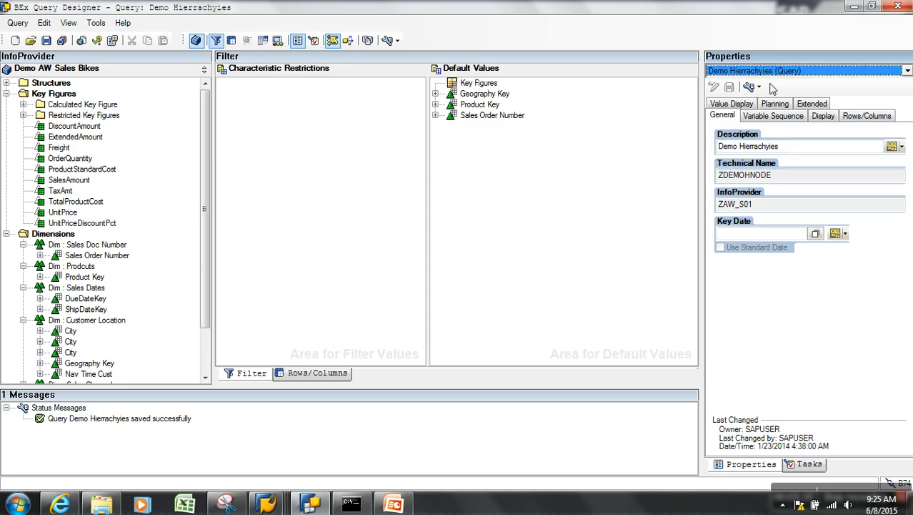
pyautogui.click(776, 116)
pyautogui.click(766, 189)
pyautogui.click(736, 146)
pyautogui.click(736, 147)
pyautogui.click(762, 189)
pyautogui.click(733, 147)
pyautogui.click(46, 40)
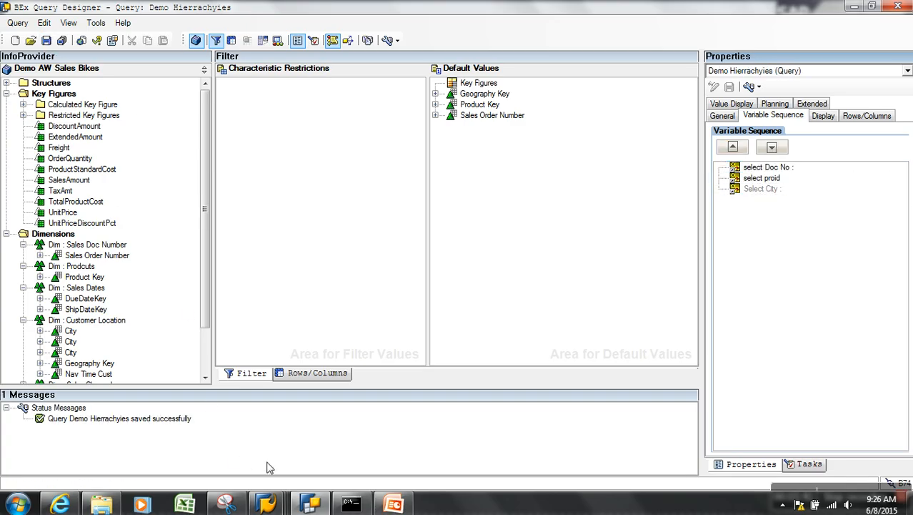
# Switch to the Query Monitor and rerun the query to check the order of its variables
pyautogui.click(306, 505)
pyautogui.click(278, 503)
pyautogui.click(517, 453)
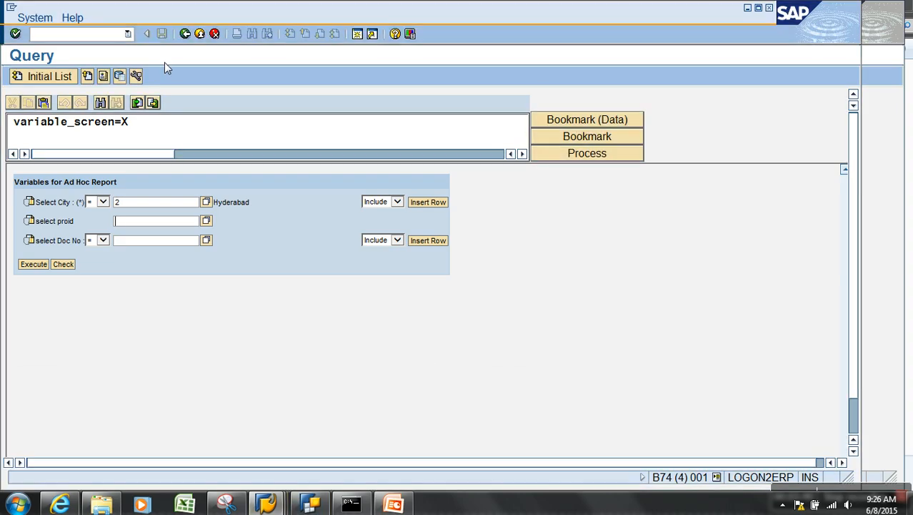
pyautogui.click(185, 34)
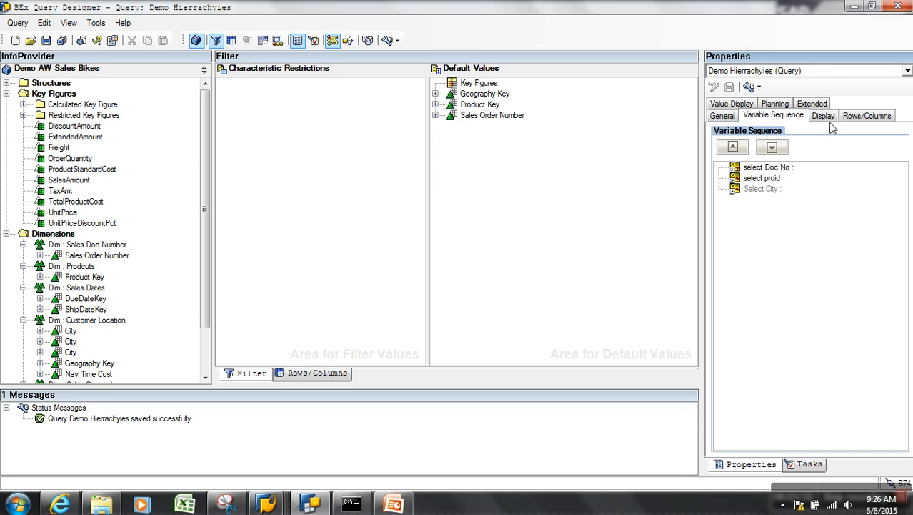
# In BEx Query Designer, examine the query's display and rows/columns properties, and save the query
pyautogui.click(824, 117)
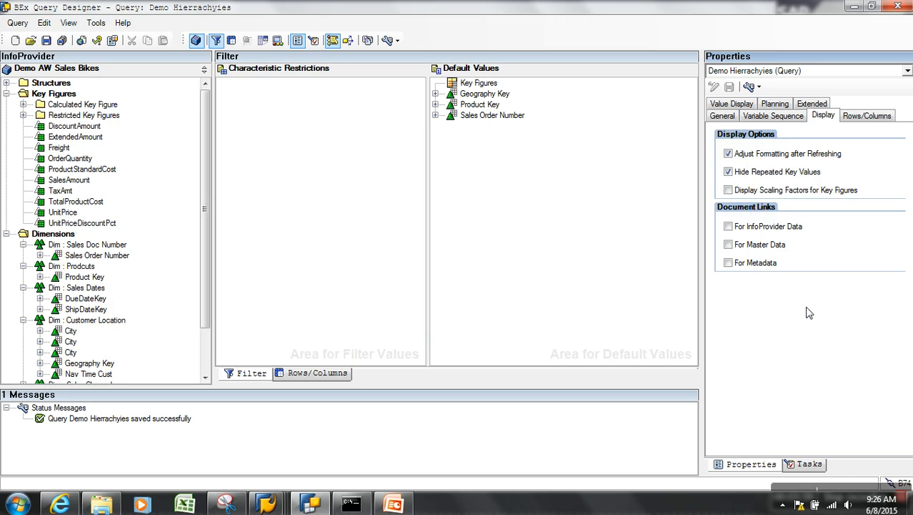
pyautogui.click(869, 118)
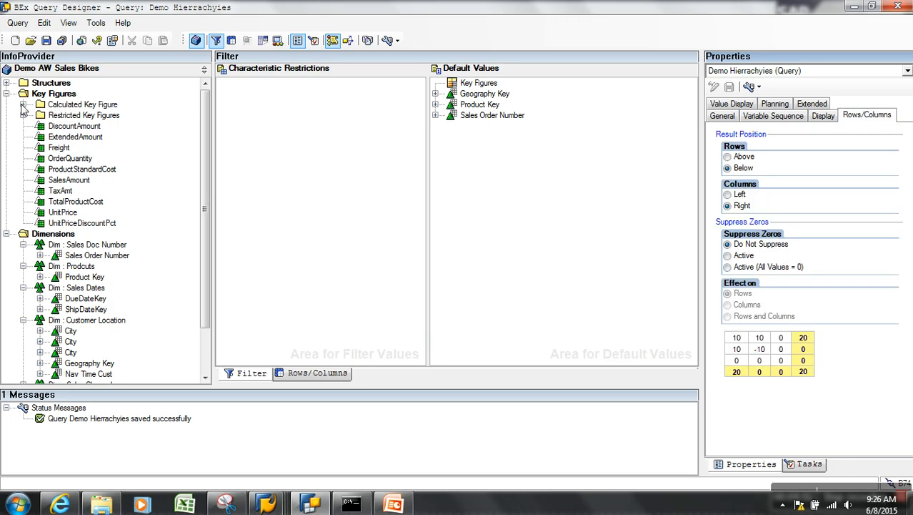
pyautogui.click(45, 40)
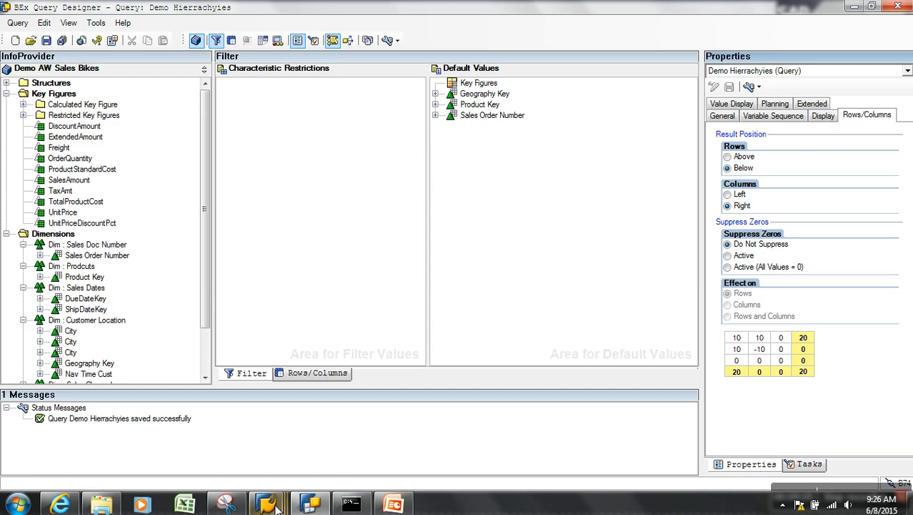
# Switch to the Query Monitor session and execute the report with Select City equal to 2
pyautogui.moveTo(279, 509)
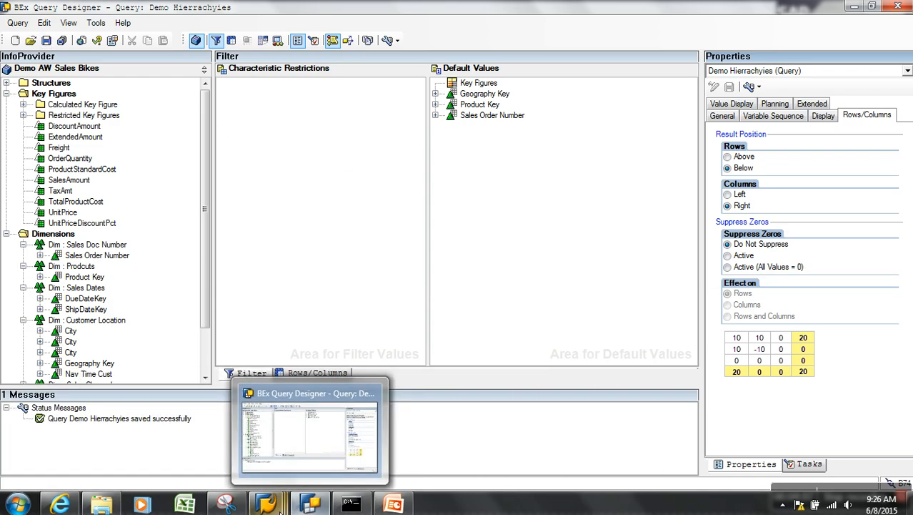
pyautogui.moveTo(309, 505)
pyautogui.click(493, 450)
pyautogui.click(37, 268)
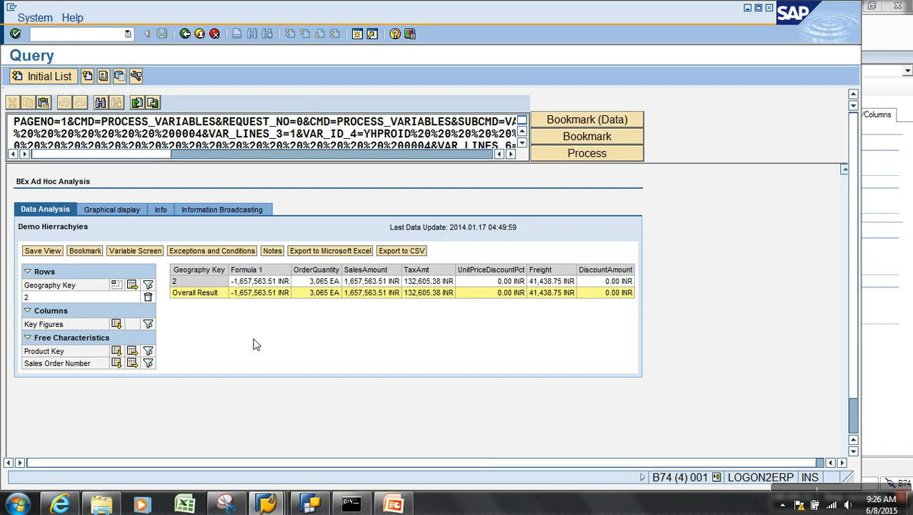
# Restart the query from the Query Monitor and try to execute it with the Select City value left empty
pyautogui.click(185, 34)
pyautogui.click(42, 80)
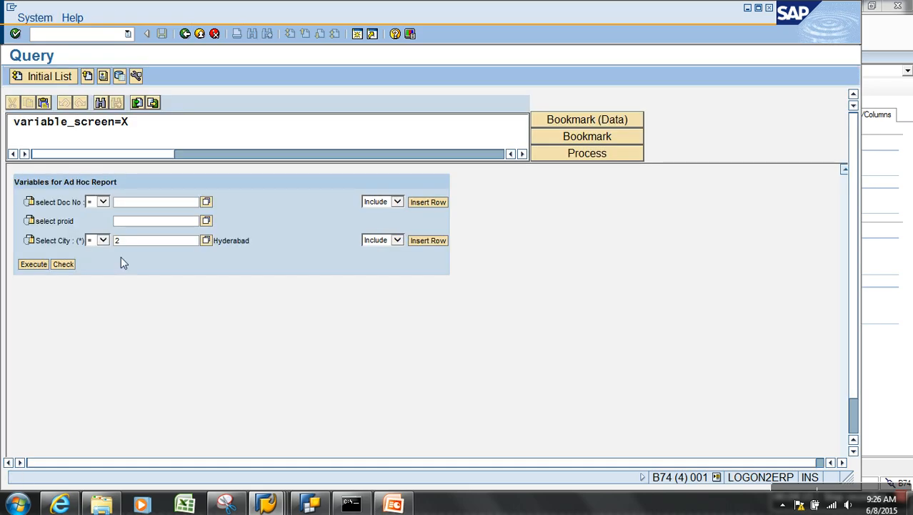
pyautogui.click(39, 266)
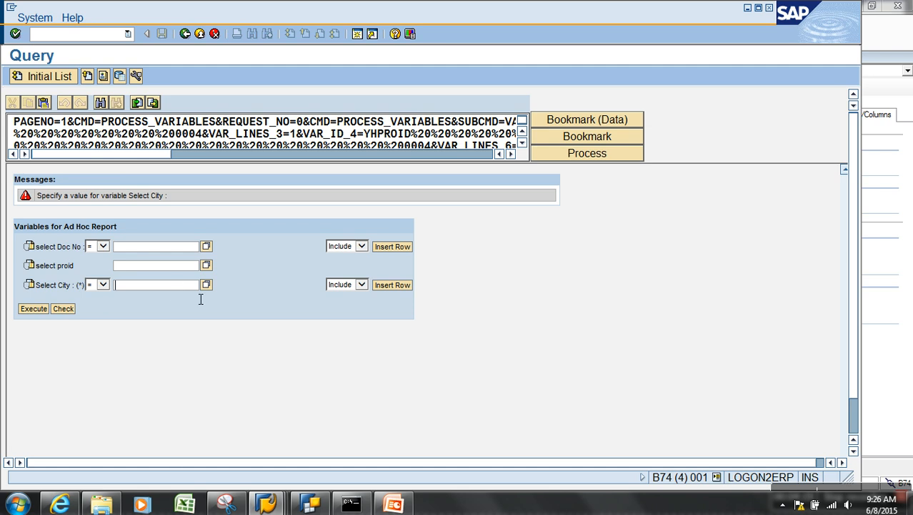
# Set the Select City condition to greater than (>) 2 and execute the report
pyautogui.click(103, 283)
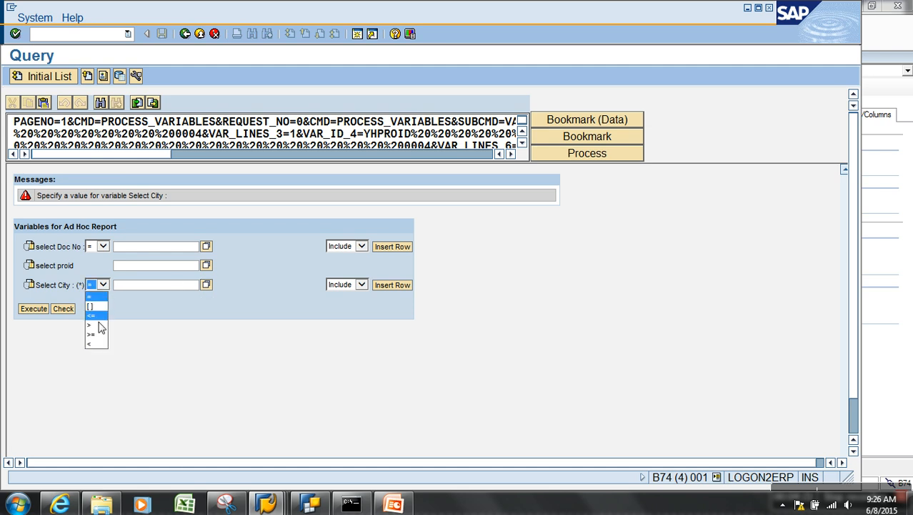
pyautogui.click(95, 334)
pyautogui.click(104, 285)
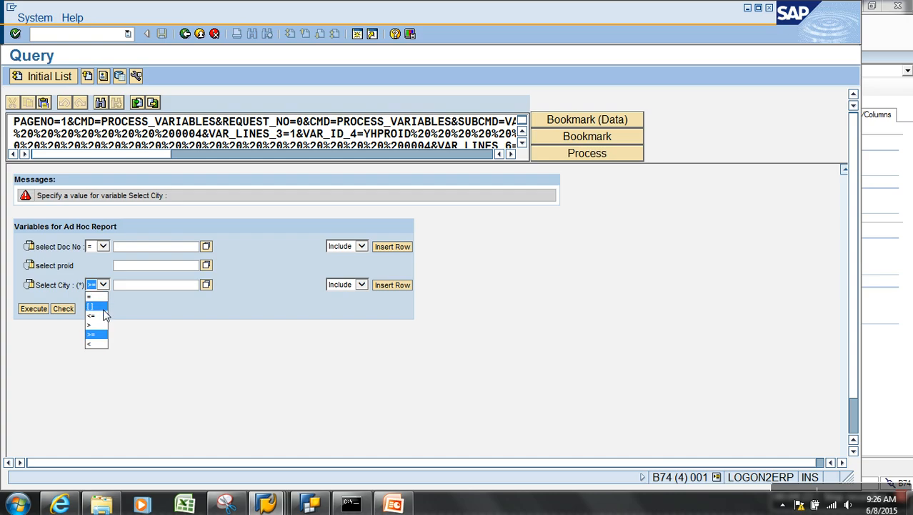
pyautogui.click(91, 326)
pyautogui.click(152, 292)
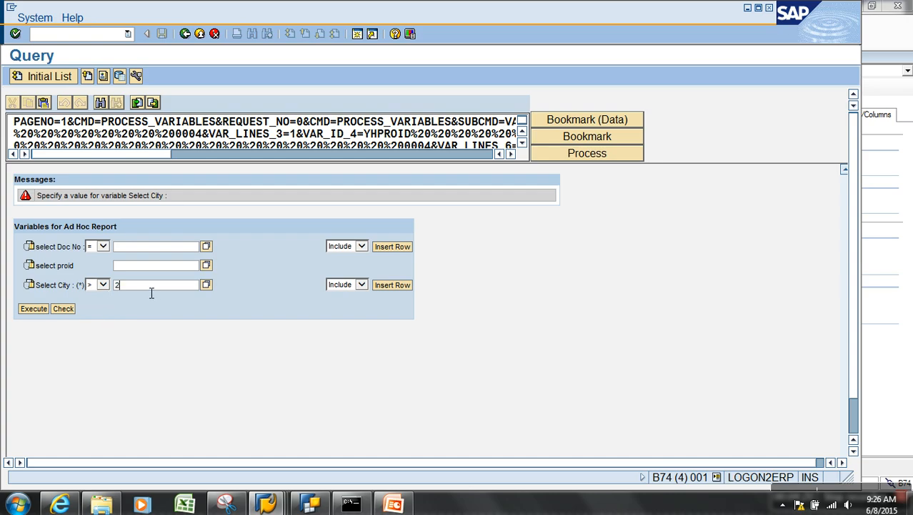
pyautogui.click(41, 309)
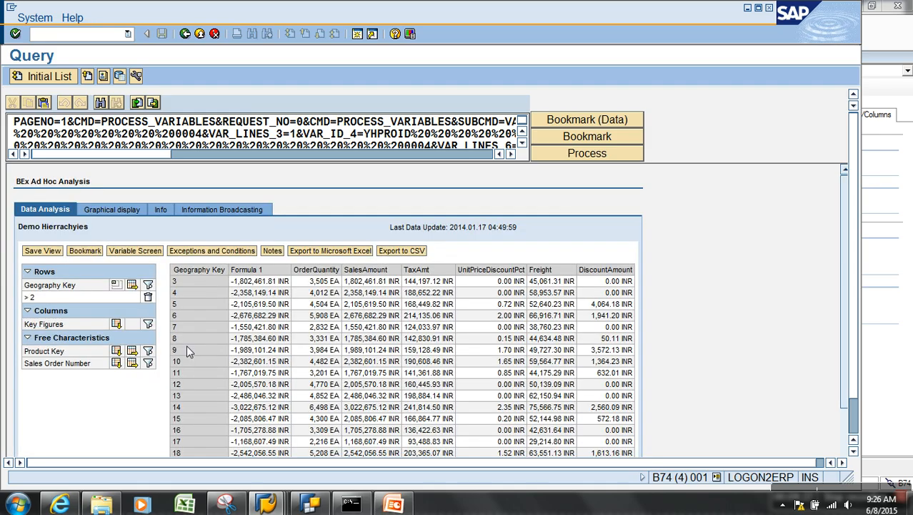
# Go to the last rows of the report to view where the Overall Result is placed
pyautogui.click(855, 426)
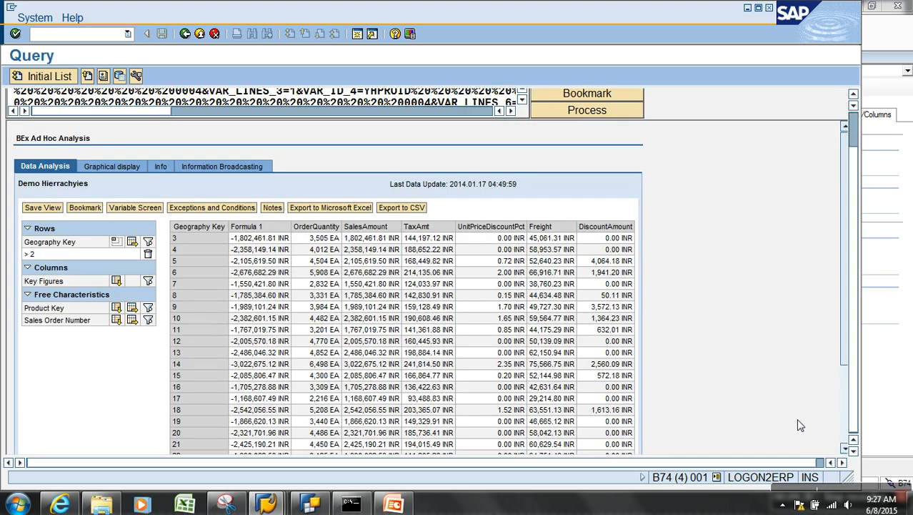
pyautogui.click(844, 420)
pyautogui.click(281, 416)
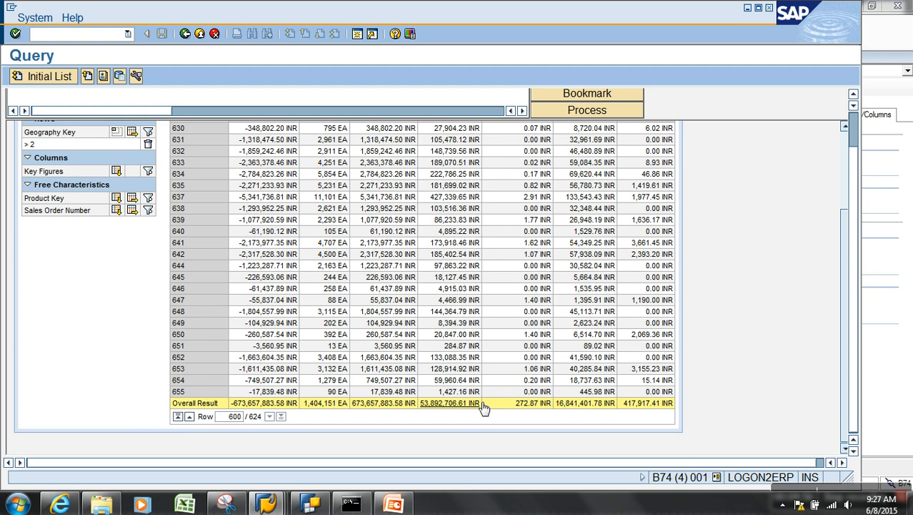
# In BEx Query Designer, set the result position for rows to Above and save the query
pyautogui.click(311, 504)
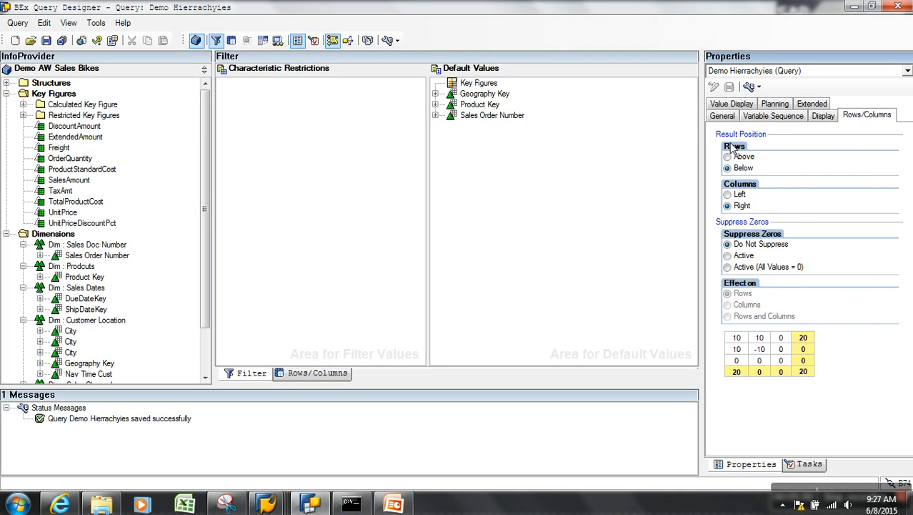
pyautogui.click(742, 157)
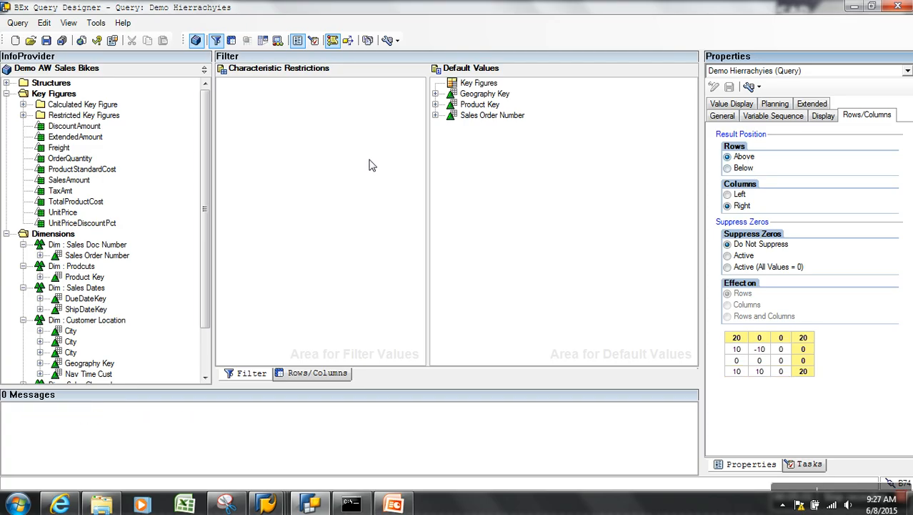
pyautogui.click(45, 41)
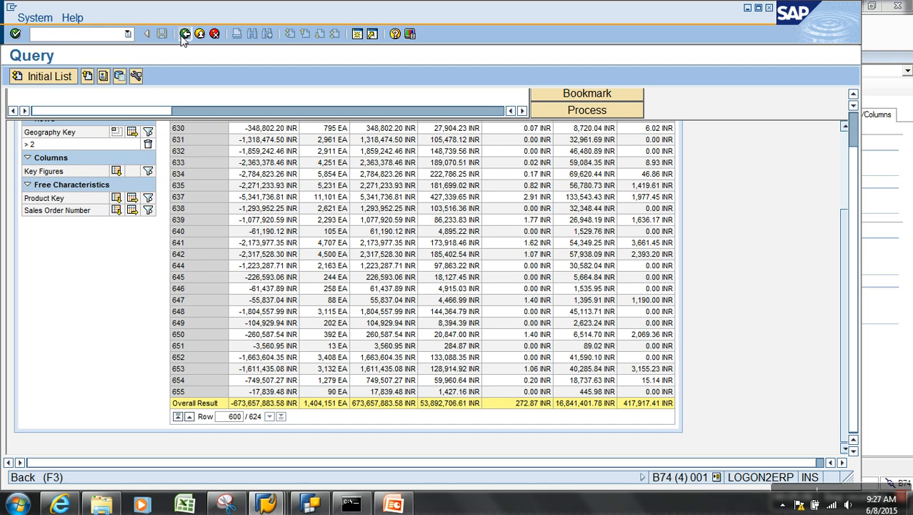
# Rerun the query in the Query Monitor with Select City equal to 2 to check the result row's position
pyautogui.click(184, 33)
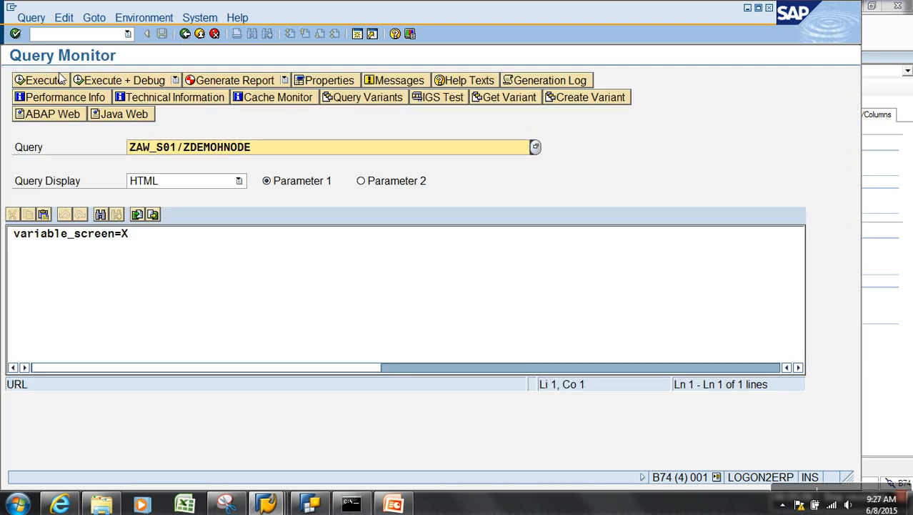
pyautogui.click(33, 81)
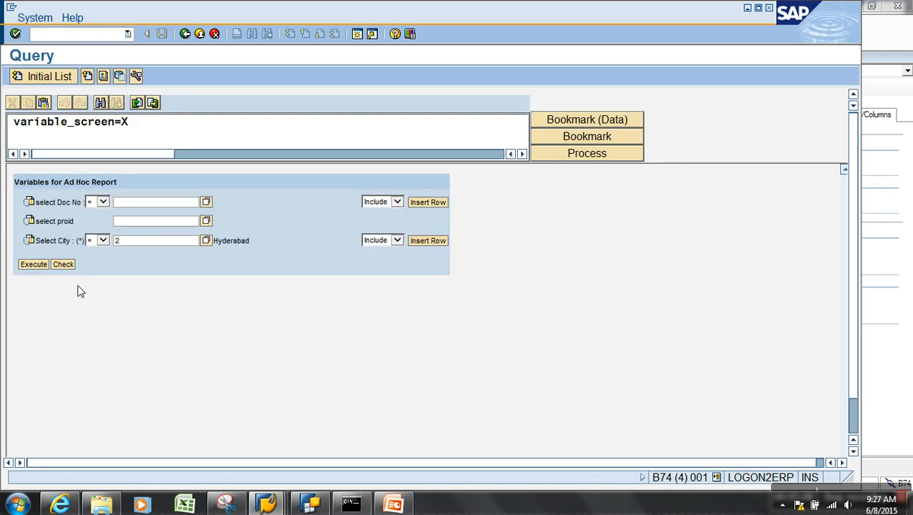
pyautogui.click(47, 268)
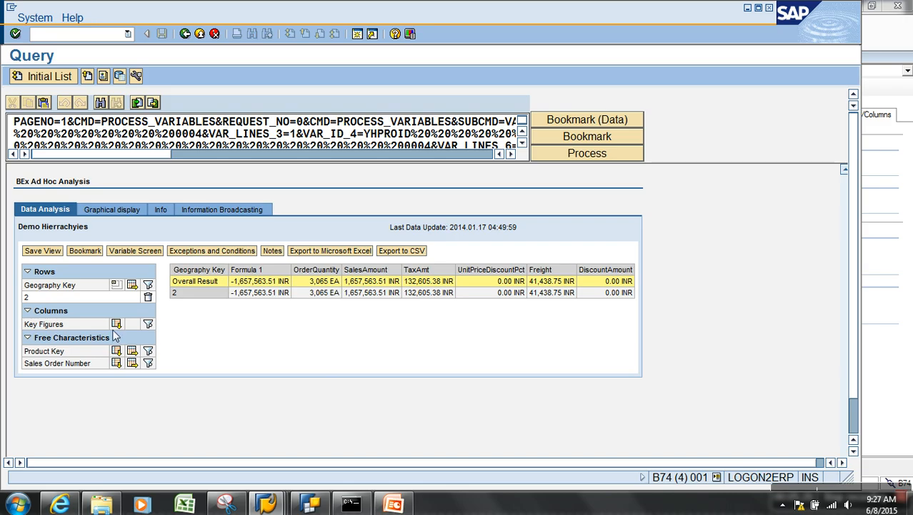
# Drill down the report by Sales Order Number in rows and move Geography Key to the columns to check the result columns' position
pyautogui.click(132, 285)
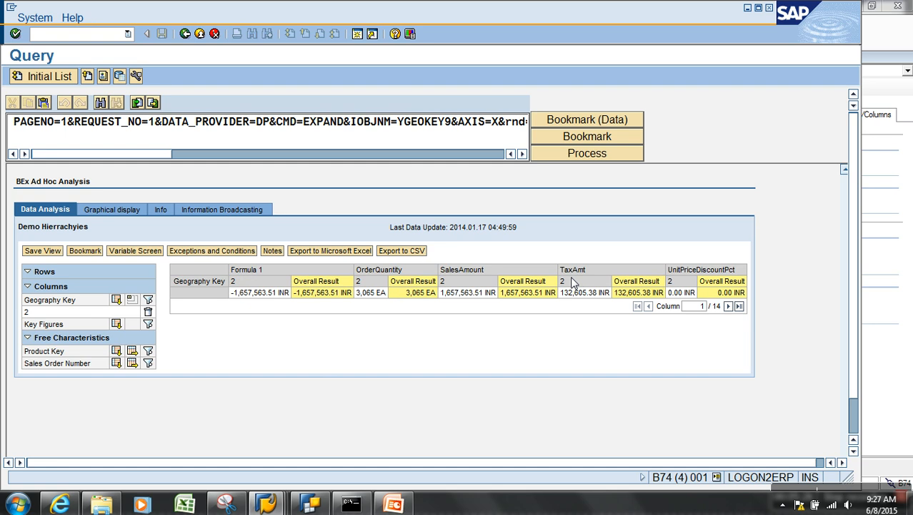
pyautogui.click(116, 300)
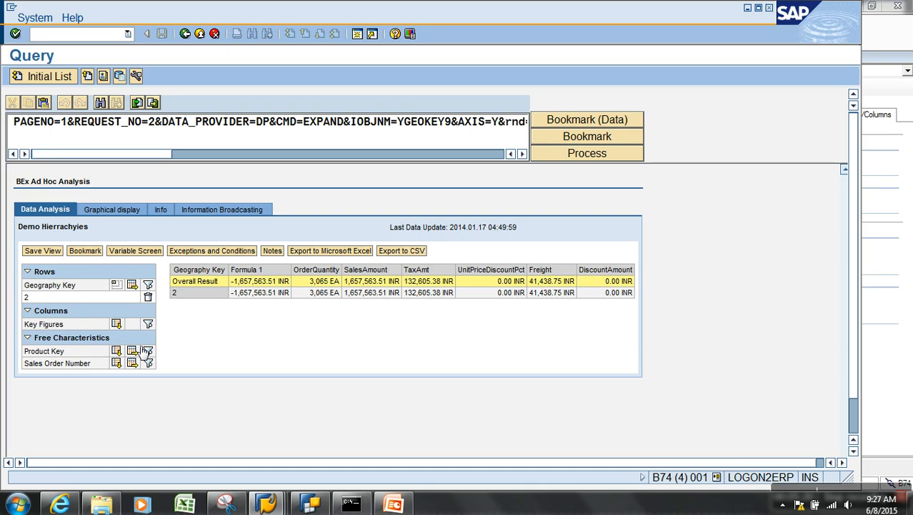
pyautogui.click(117, 363)
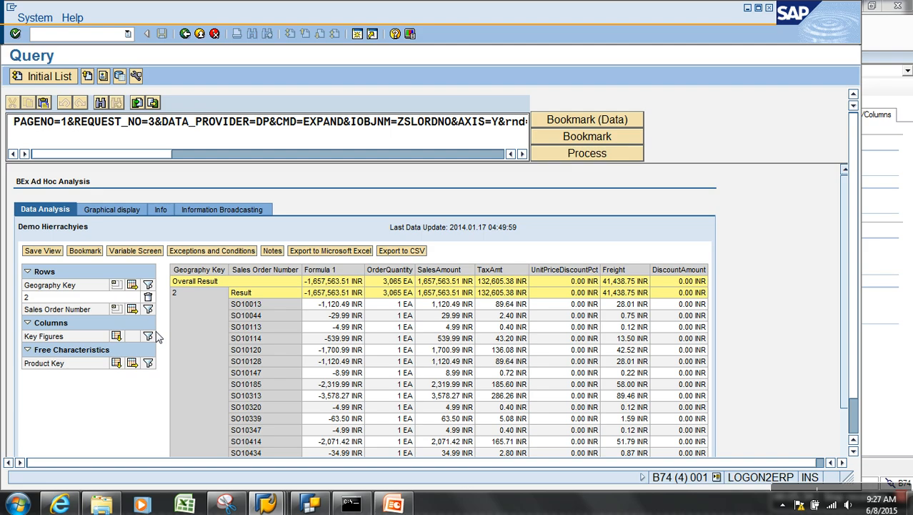
pyautogui.click(132, 286)
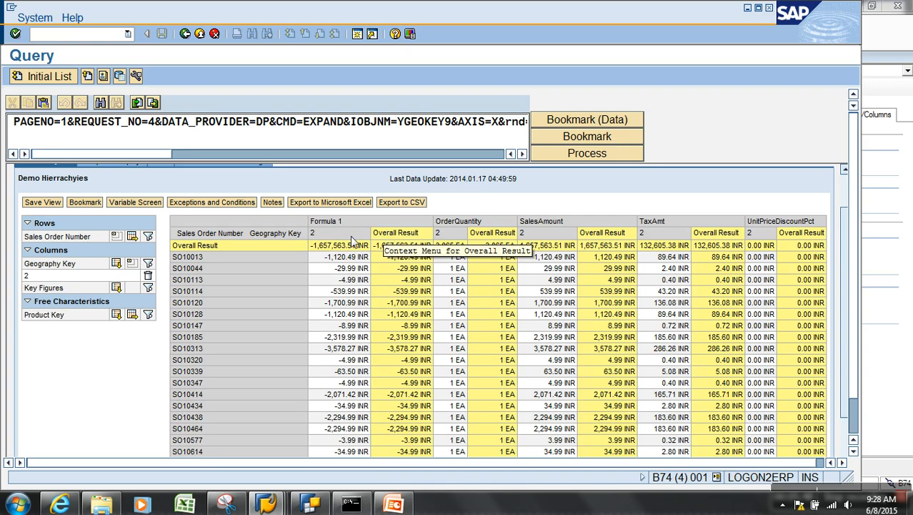
# In BEx Query Designer, set the result position for columns to Left and save the query
pyautogui.click(310, 504)
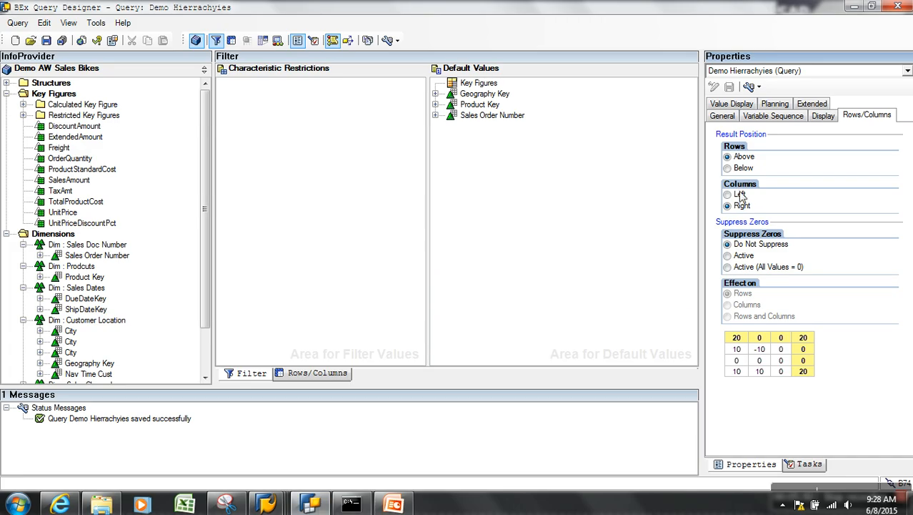
pyautogui.click(739, 195)
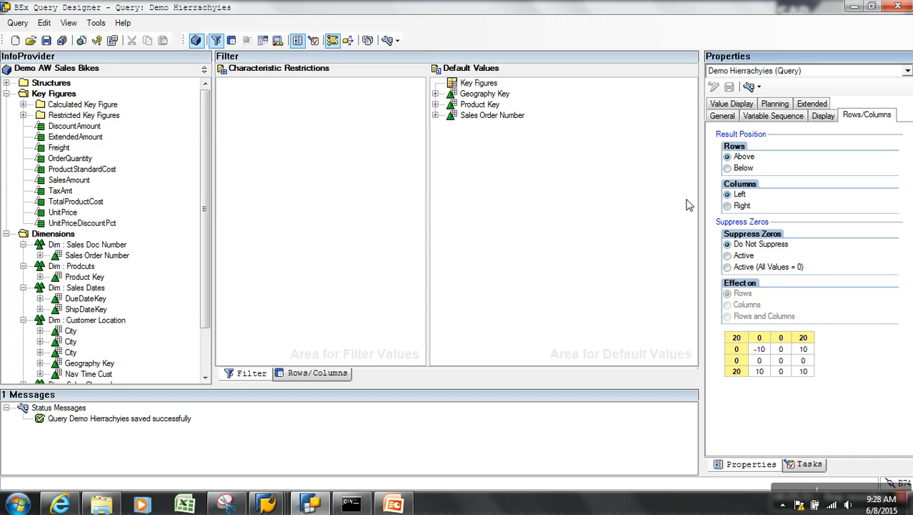
pyautogui.click(46, 41)
# Rerun the query in the Query Monitor for Select City equal to 2 and move Geography Key to the columns to check the result position
pyautogui.hotkey('alt', 'Tab')
pyautogui.click(186, 34)
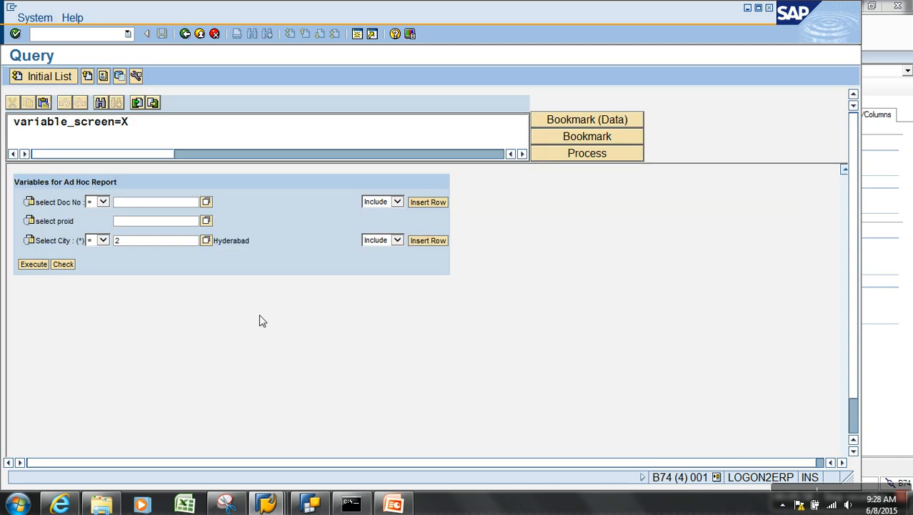
pyautogui.click(33, 265)
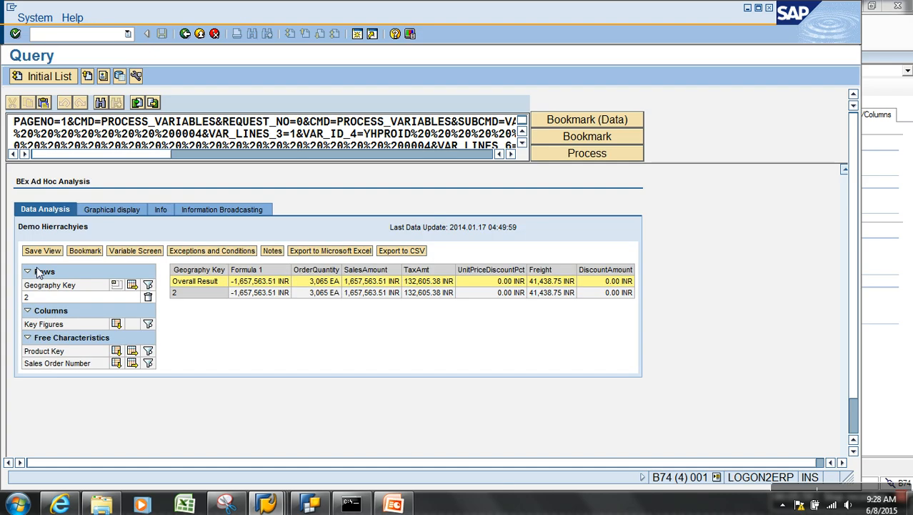
pyautogui.click(132, 285)
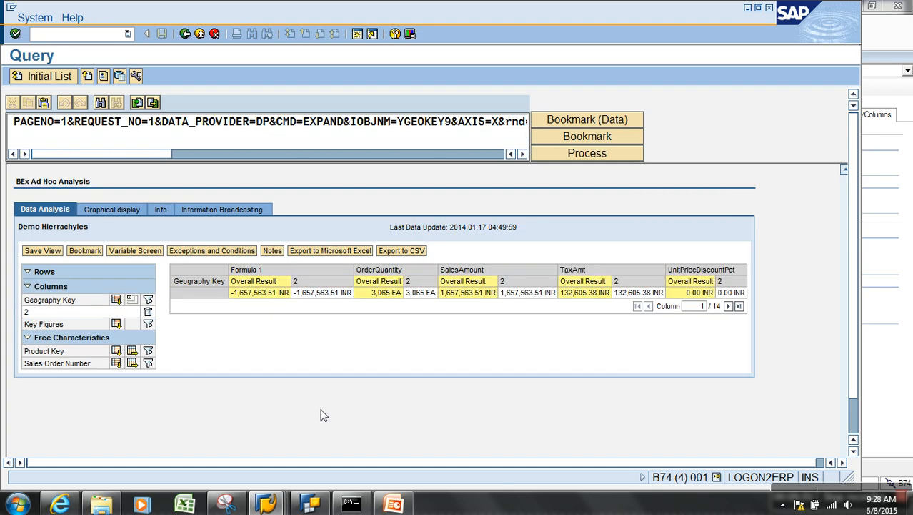
pyautogui.click(313, 504)
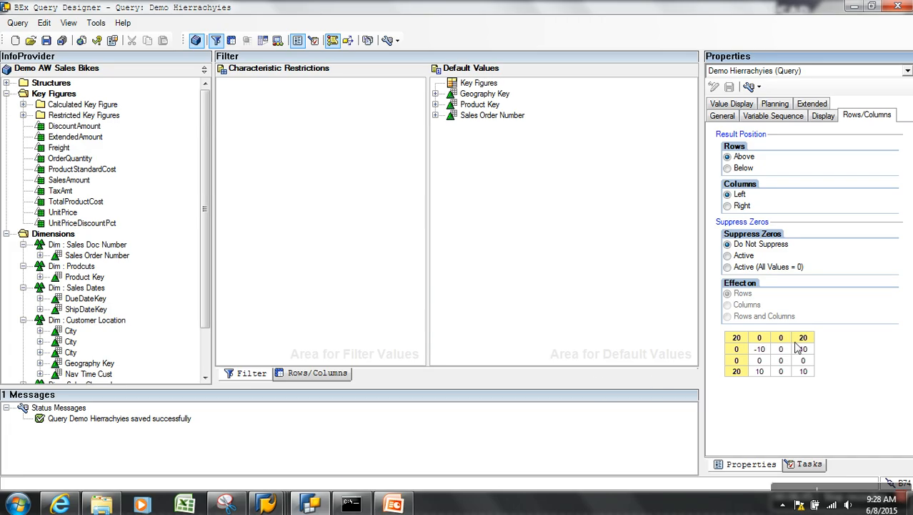
pyautogui.click(311, 504)
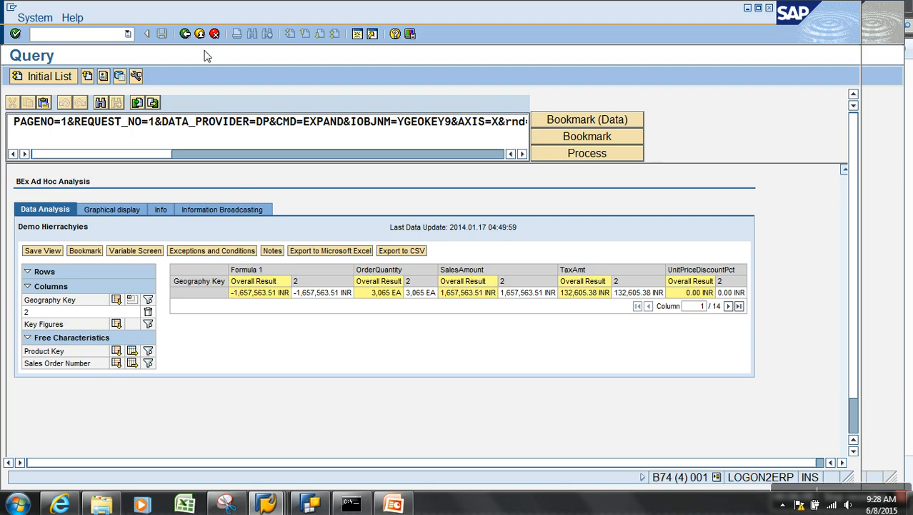
# Rerun the query from the Query Monitor with Select City greater than (>) 2 and look through the key figures for zero values
pyautogui.click(186, 34)
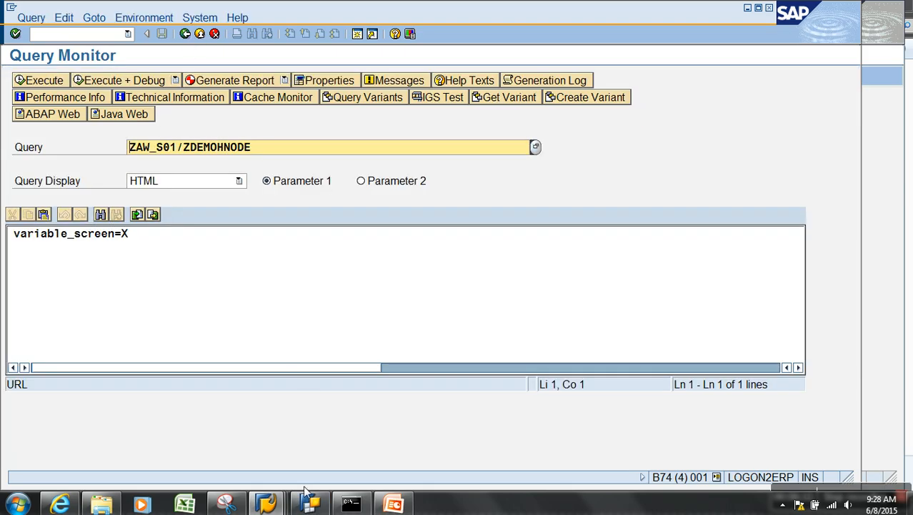
pyautogui.click(50, 80)
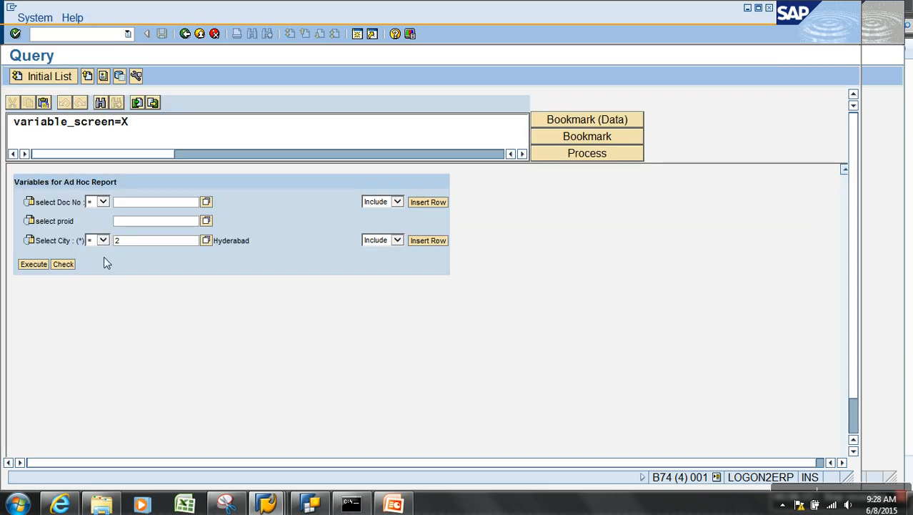
pyautogui.click(103, 240)
pyautogui.click(96, 279)
pyautogui.click(35, 264)
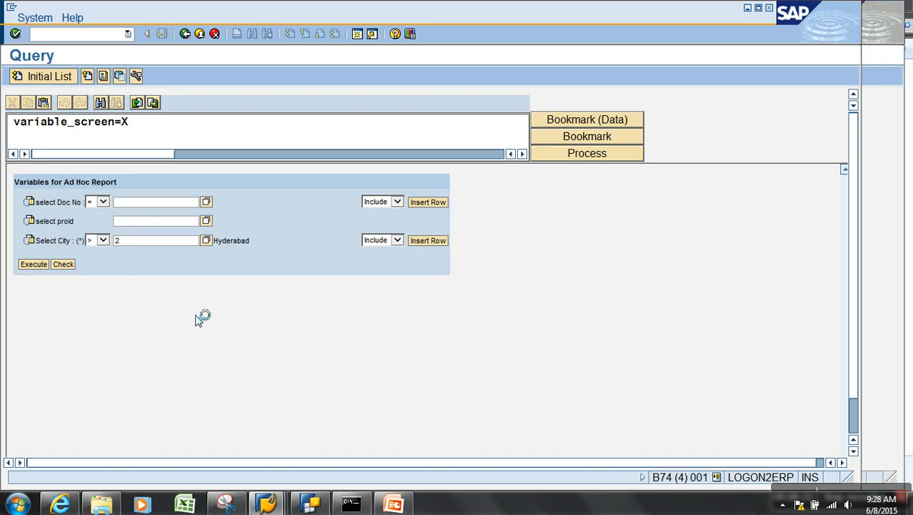
pyautogui.scroll(-3, 639, 320)
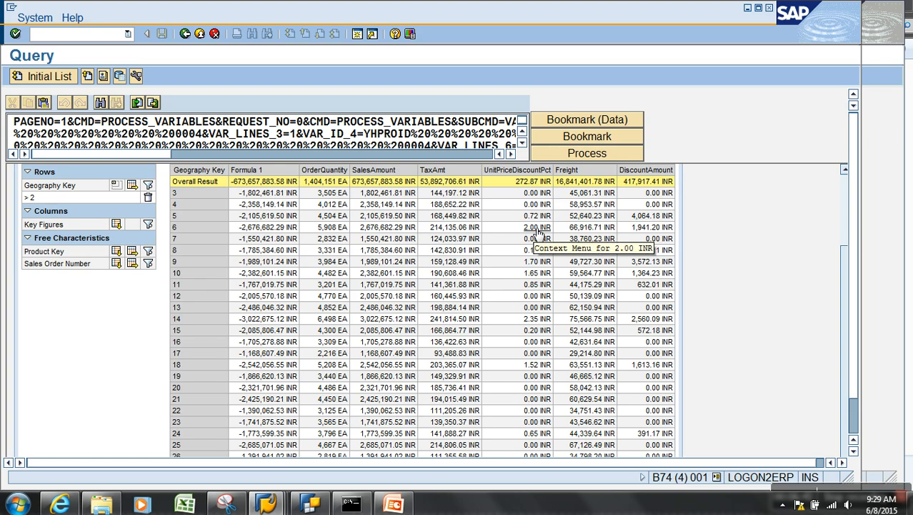
# In BEx Query Designer, set the query's Suppress Zeros option to Active with its effect on Columns
pyautogui.click(315, 502)
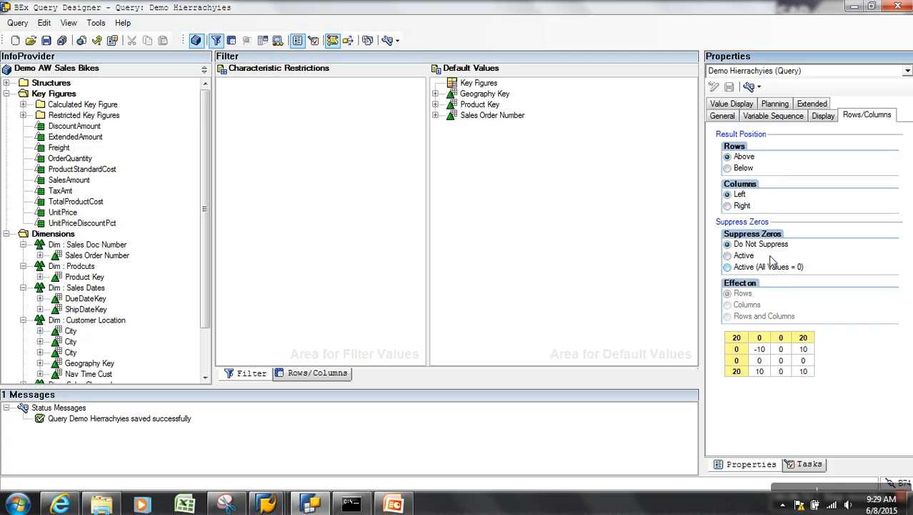
pyautogui.click(728, 104)
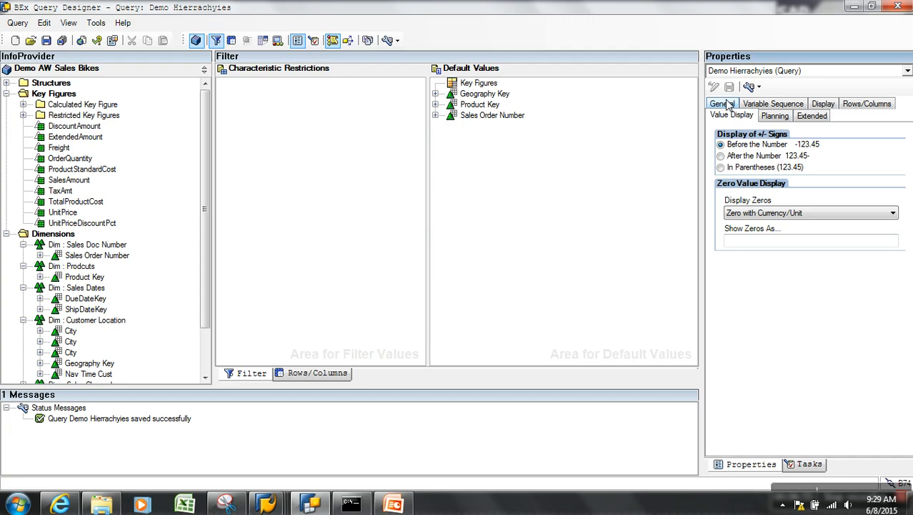
pyautogui.click(866, 104)
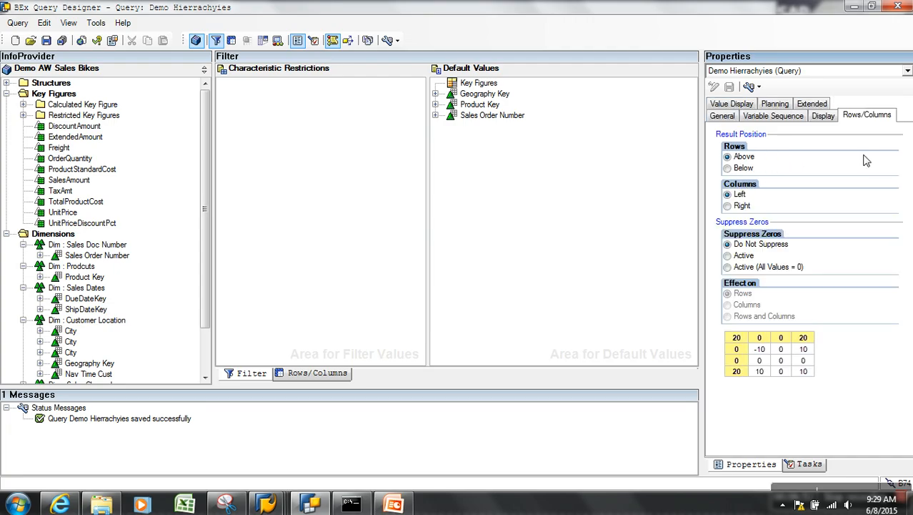
pyautogui.click(744, 256)
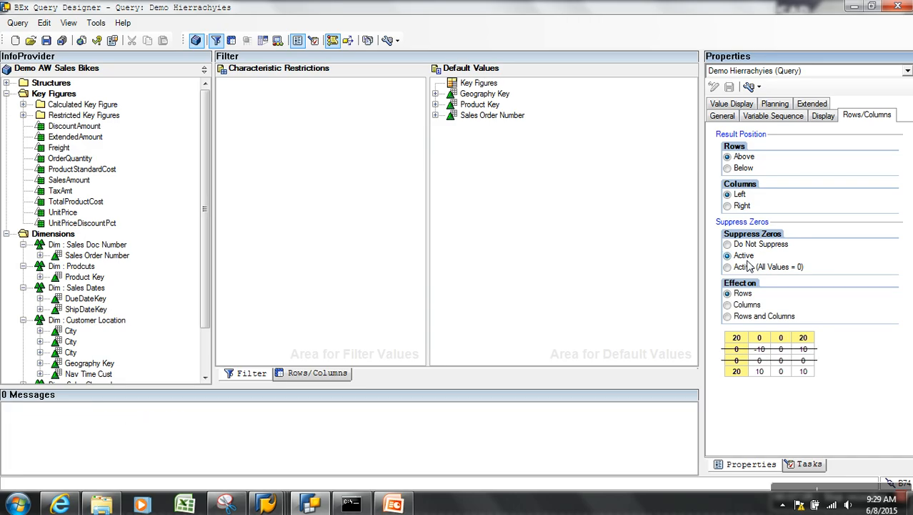
pyautogui.click(746, 306)
pyautogui.click(747, 316)
pyautogui.click(742, 294)
pyautogui.click(746, 306)
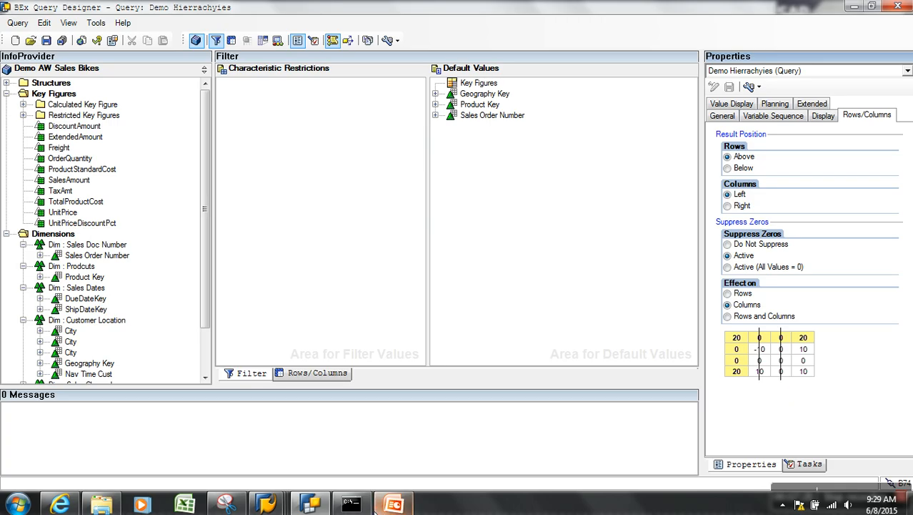
# Review the executed query report for key figure columns that contain zeros, returning to BEx Query Designer
pyautogui.click(278, 505)
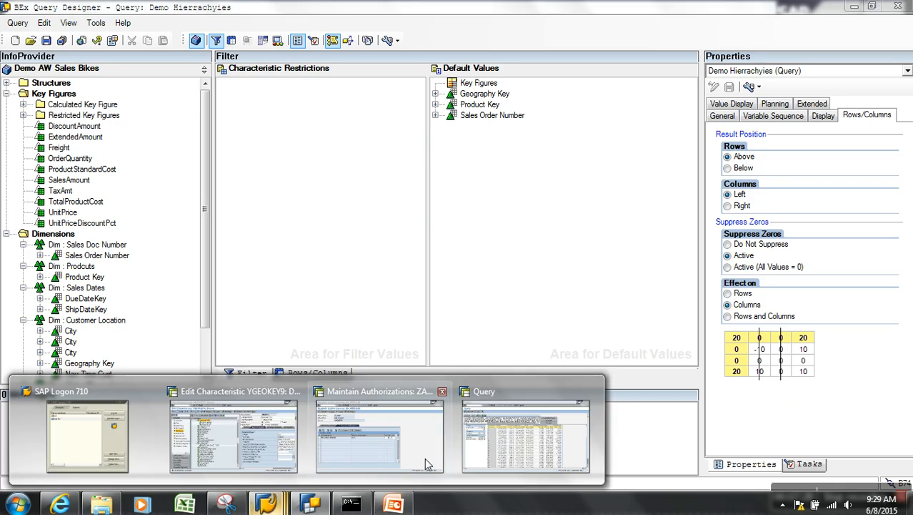
pyautogui.click(498, 446)
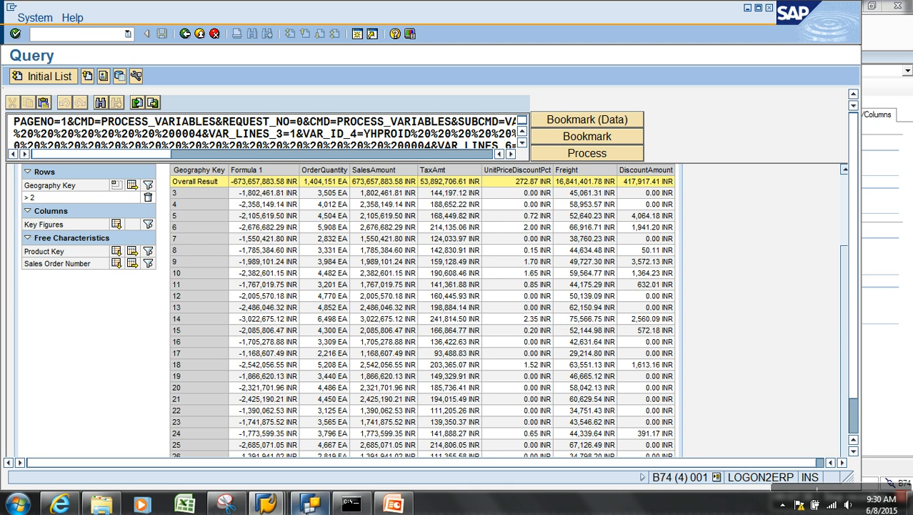
pyautogui.moveTo(307, 507)
pyautogui.click(308, 508)
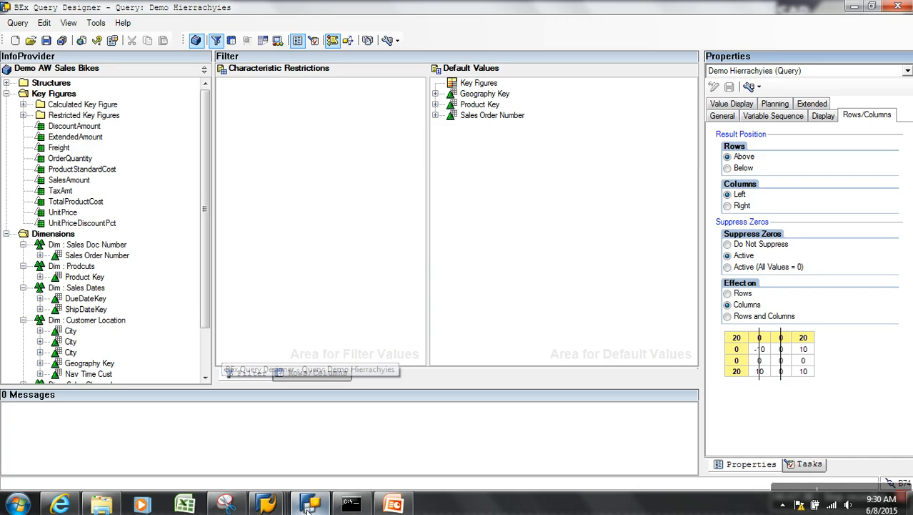
# Remove Formula 1, OrderQuantity, SalesAmount, TaxAmt and Freight from the query's columns and save the query
pyautogui.click(314, 373)
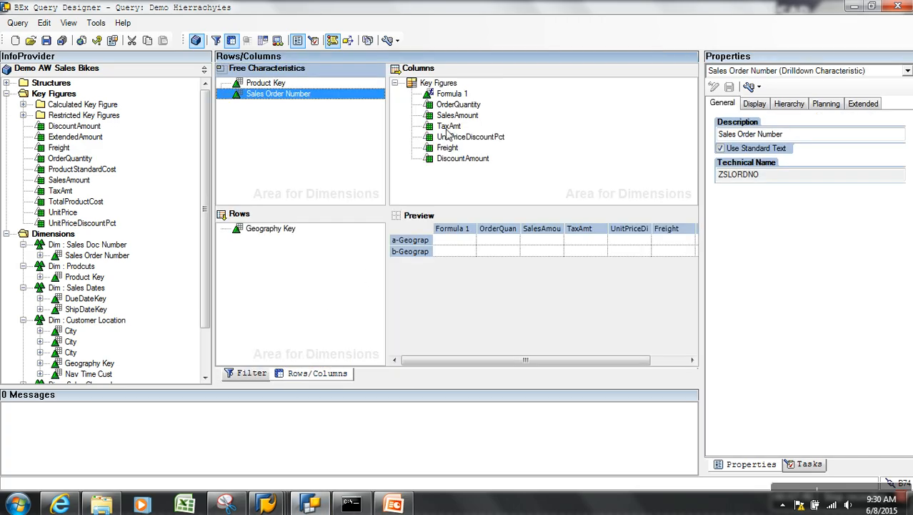
pyautogui.click(454, 95)
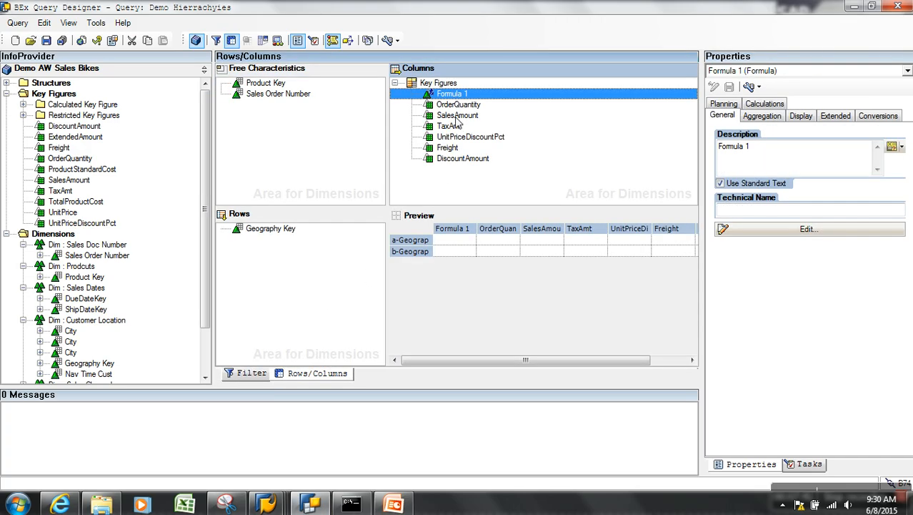
pyautogui.keyDown('ctrl'); pyautogui.click(457, 127); pyautogui.keyUp('ctrl')
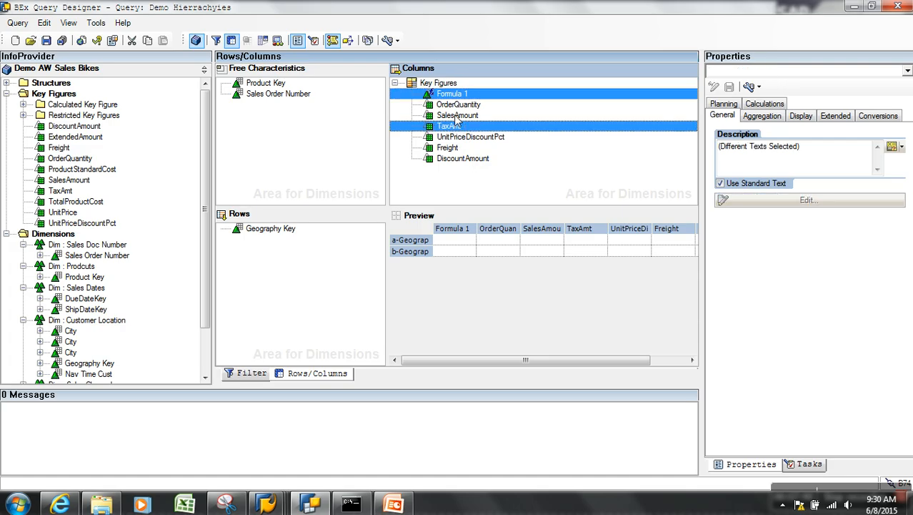
pyautogui.keyDown('ctrl'); pyautogui.click(455, 107); pyautogui.keyUp('ctrl')
pyautogui.keyDown('ctrl'); pyautogui.click(455, 115); pyautogui.keyUp('ctrl')
pyautogui.moveTo(446, 98); pyautogui.dragTo(158, 147)
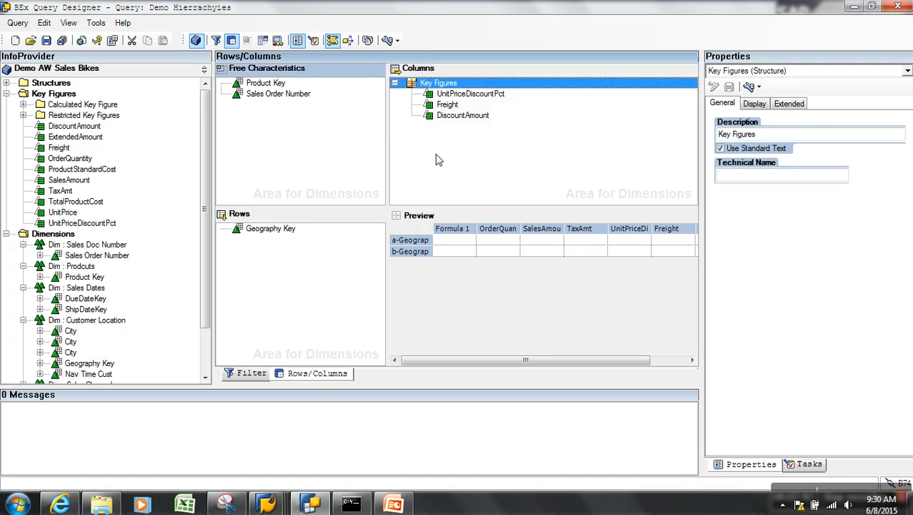
pyautogui.click(447, 104)
pyautogui.press('Delete')
pyautogui.click(46, 40)
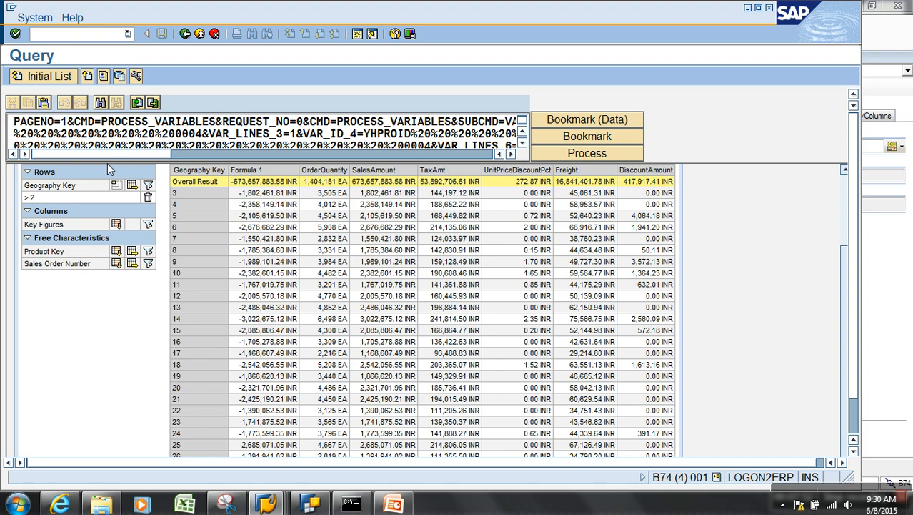
# Rerun the query in the Query Monitor with Select City greater than (>) 2 and check the zeros in the remaining key figures
pyautogui.click(184, 34)
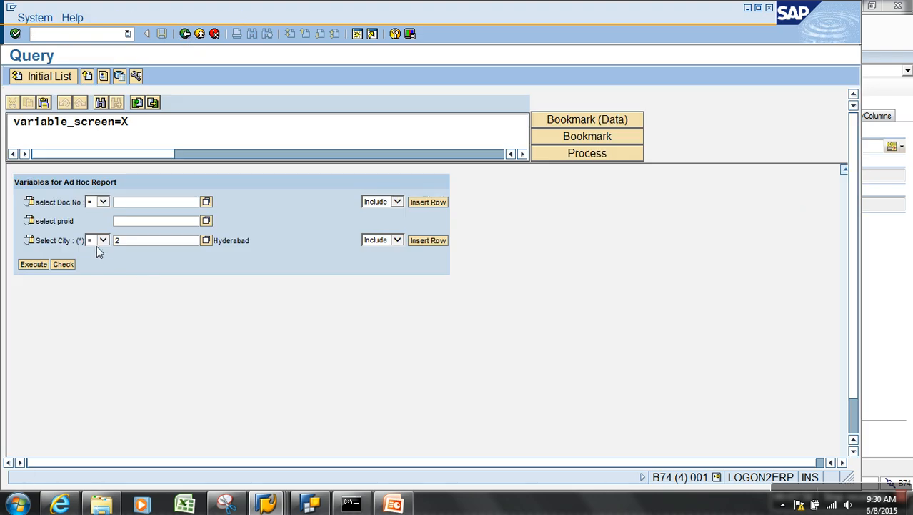
pyautogui.click(100, 241)
pyautogui.click(94, 289)
pyautogui.click(102, 240)
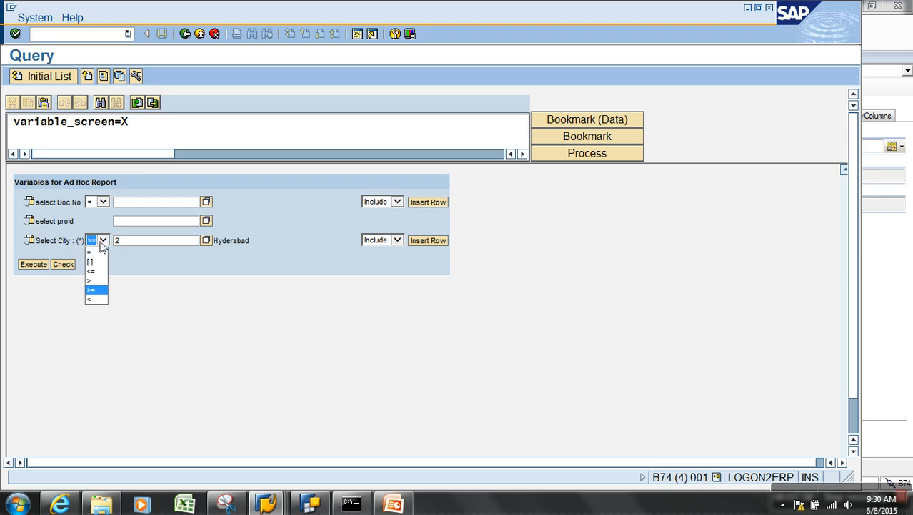
pyautogui.click(94, 280)
pyautogui.click(39, 267)
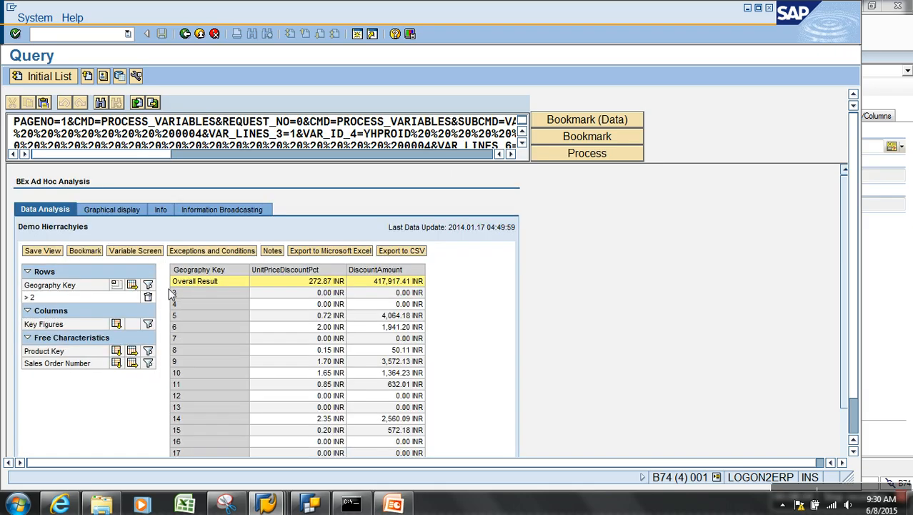
pyautogui.scroll(-3, 228, 307)
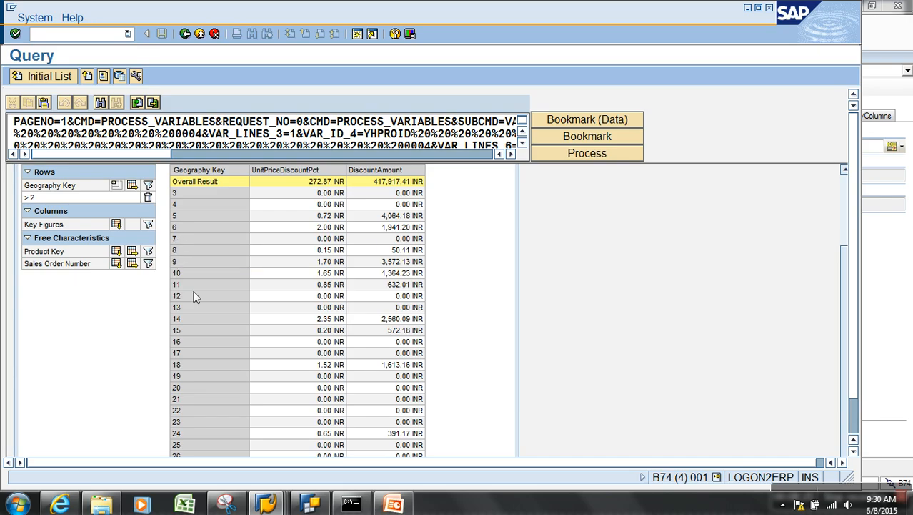
# In BEx Query Designer, change the effect of the active zero suppression to Rows
pyautogui.click(309, 504)
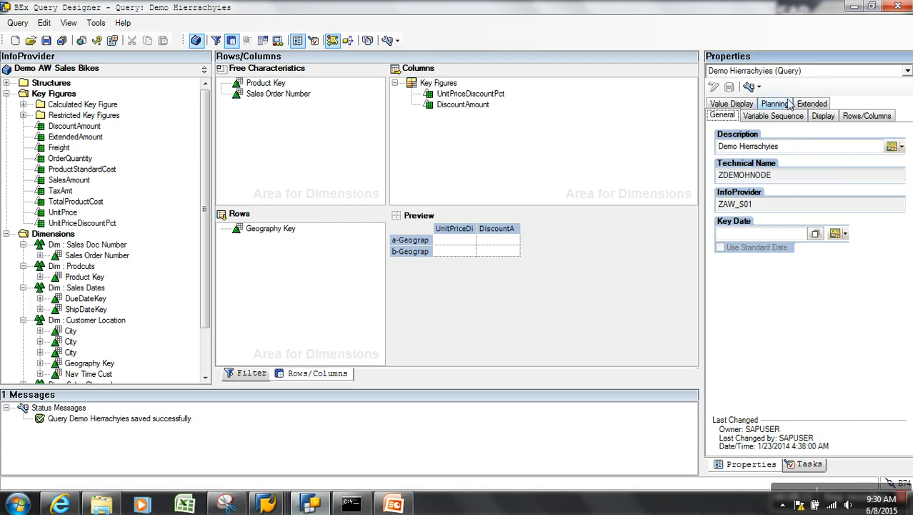
pyautogui.click(881, 114)
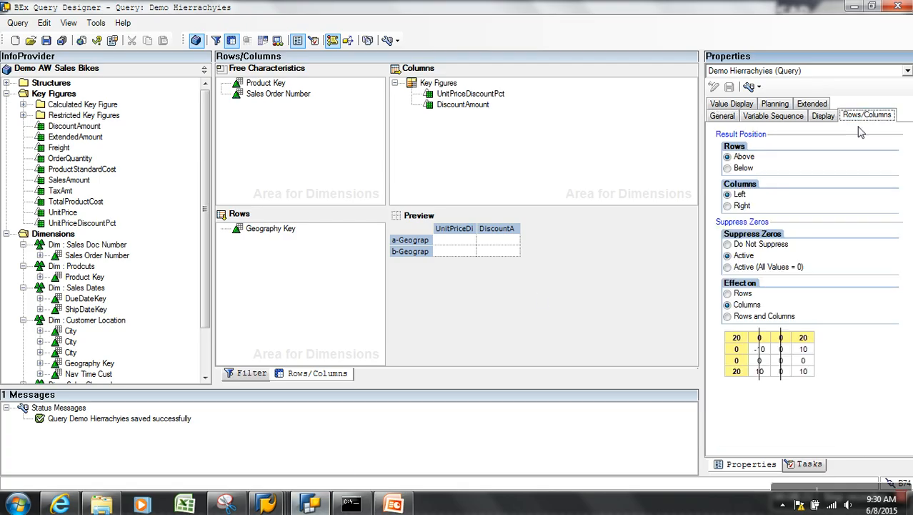
pyautogui.click(742, 293)
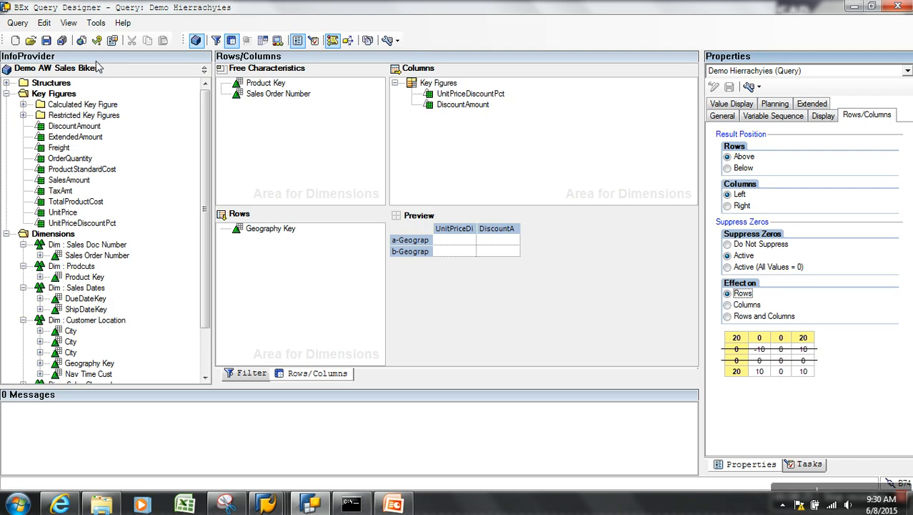
# Save the query and rerun it in the Query Monitor with Select City greater than (>) 2
pyautogui.click(46, 40)
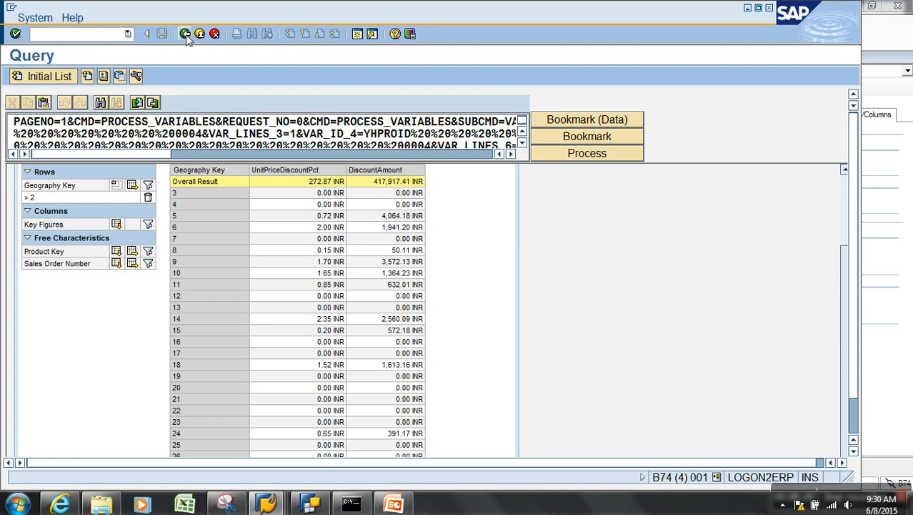
pyautogui.click(185, 34)
pyautogui.click(44, 81)
pyautogui.click(102, 242)
pyautogui.click(91, 280)
pyautogui.click(43, 266)
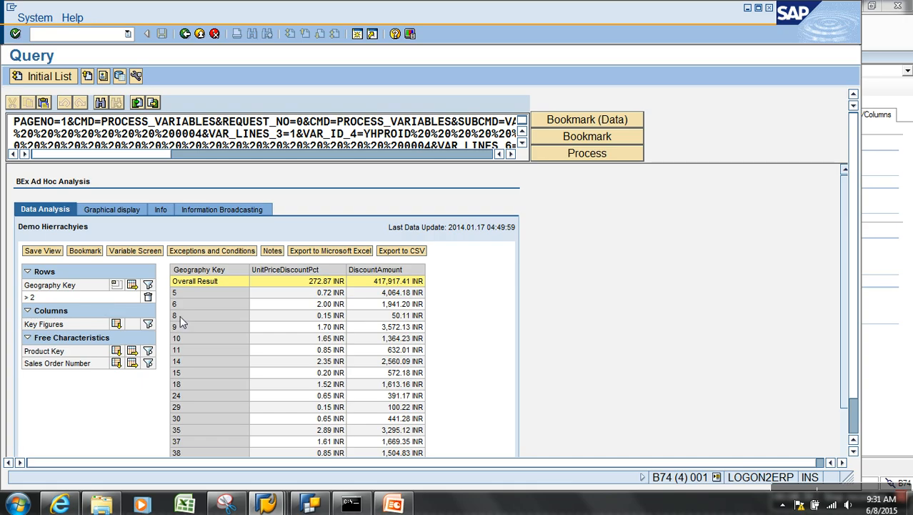
# Page through the executed report and examine the UnitPriceDiscountPct and DiscountAmount rows for zeros
pyautogui.scroll(-4, 291, 379)
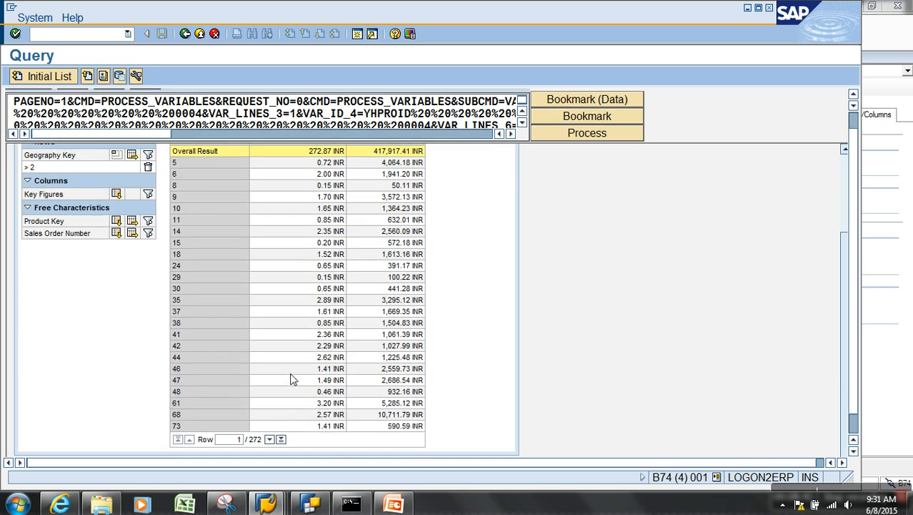
pyautogui.click(271, 439)
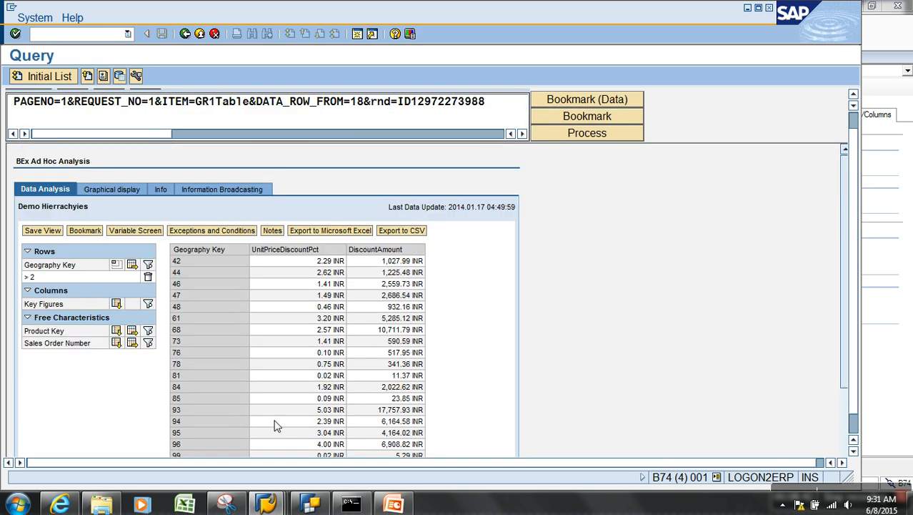
pyautogui.scroll(-3, 276, 428)
pyautogui.scroll(-1, 277, 427)
pyautogui.click(270, 434)
pyautogui.scroll(-3, 293, 421)
pyautogui.click(270, 440)
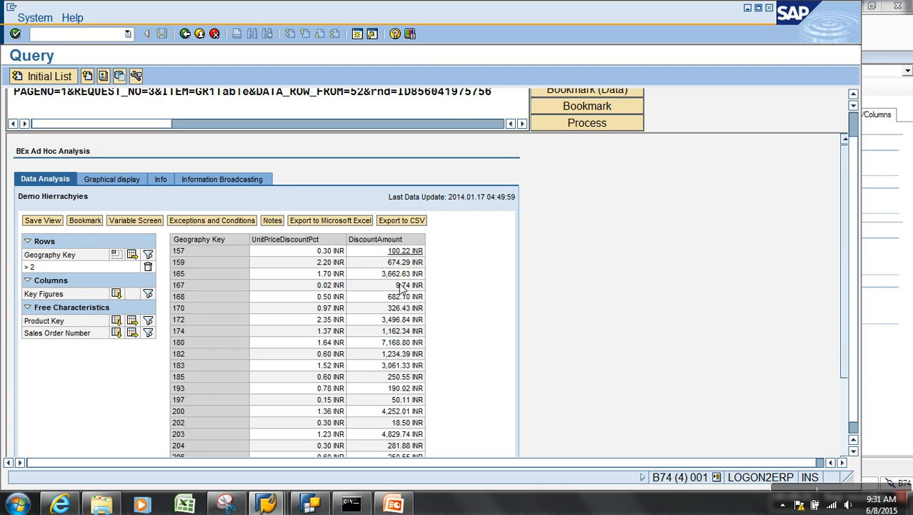
# In BEx Query Designer, set zero suppression to affect Rows and Columns, and add OrderQuantity and SalesAmount to the column key figures
pyautogui.click(308, 503)
pyautogui.click(782, 319)
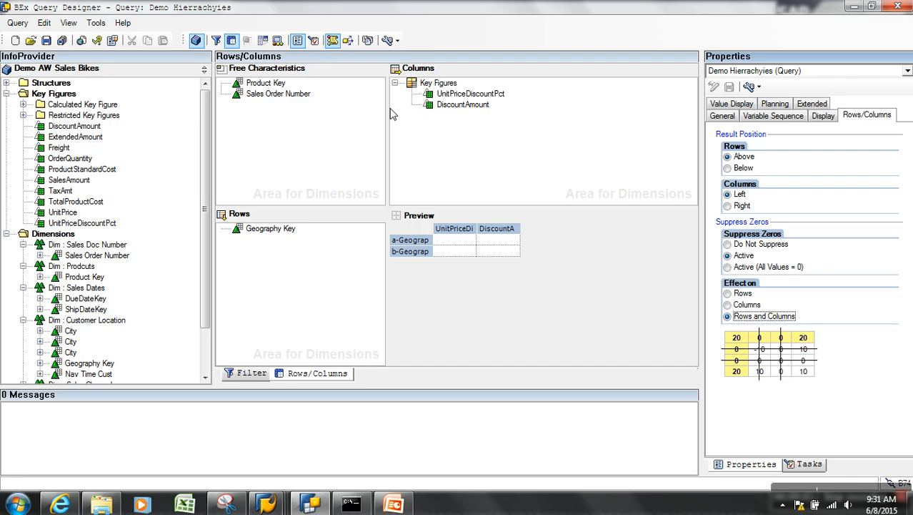
pyautogui.click(82, 159)
pyautogui.moveTo(83, 160); pyautogui.dragTo(458, 120)
pyautogui.moveTo(68, 179); pyautogui.dragTo(439, 148)
# Create a new formula in the Key Figures structure that multiplies SalesAmount by -1
pyautogui.rightClick(445, 85)
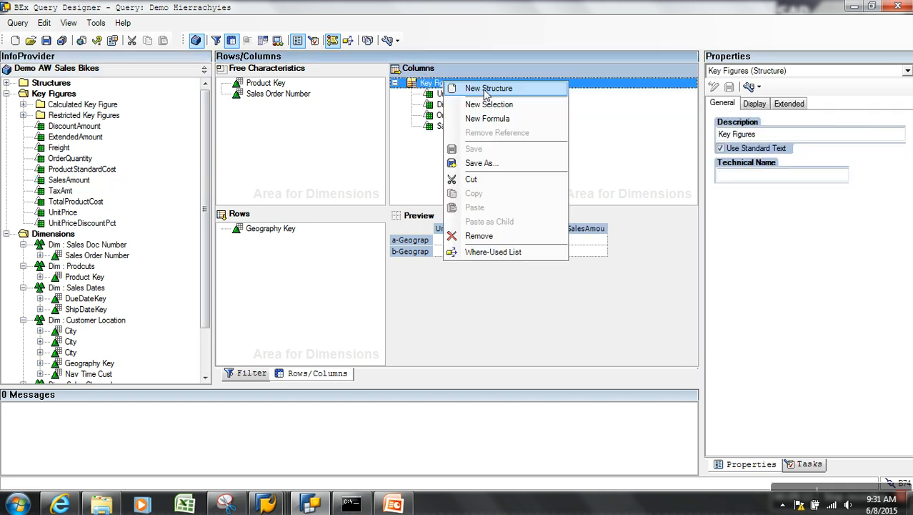
pyautogui.click(500, 118)
pyautogui.rightClick(461, 95)
pyautogui.click(486, 102)
pyautogui.click(349, 323)
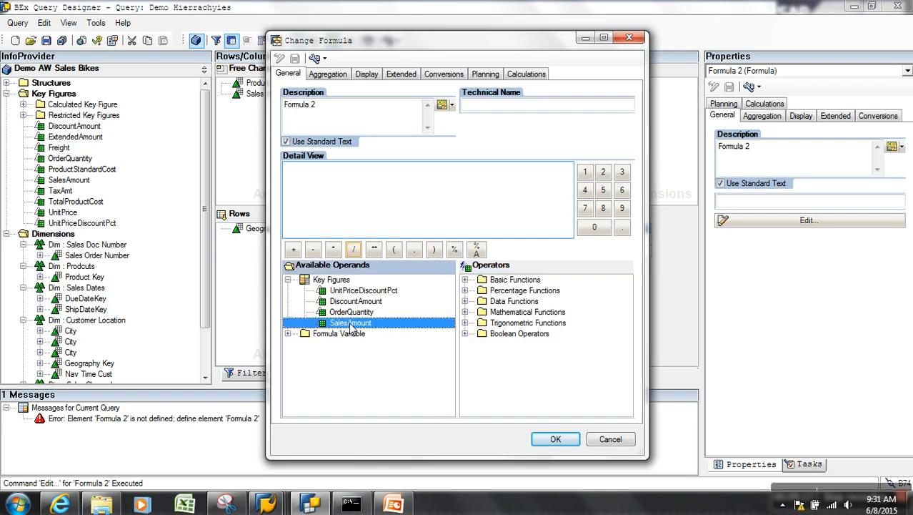
pyautogui.doubleClick(350, 323)
pyautogui.click(333, 249)
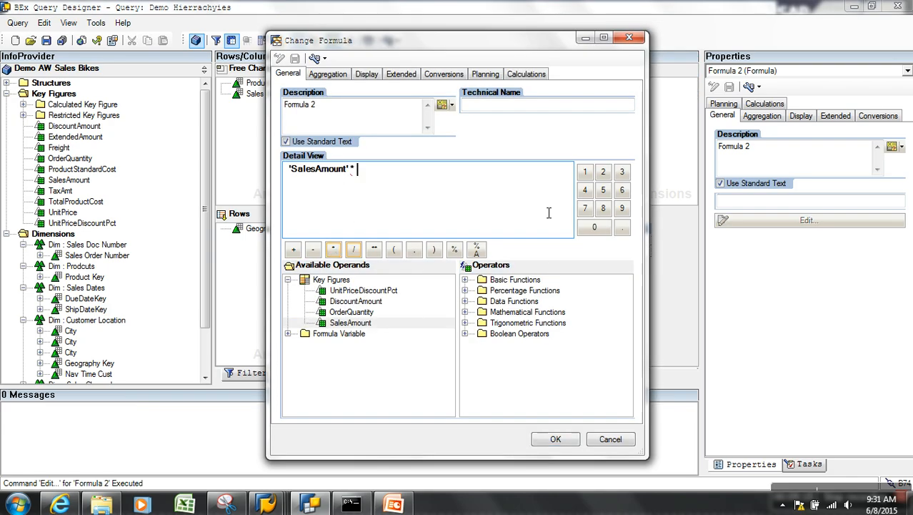
pyautogui.click(313, 249)
pyautogui.click(584, 171)
pyautogui.click(561, 438)
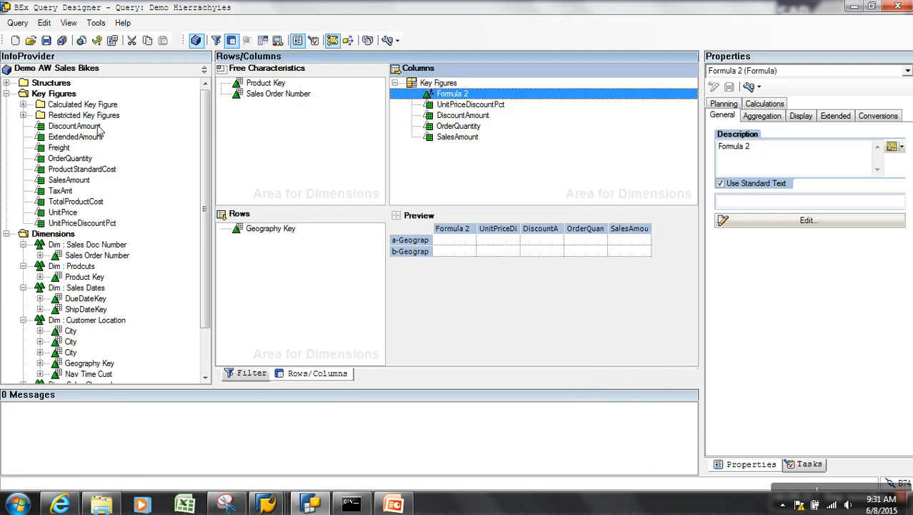
# Save the query and open its value display settings for +/- signs and zeros
pyautogui.click(46, 41)
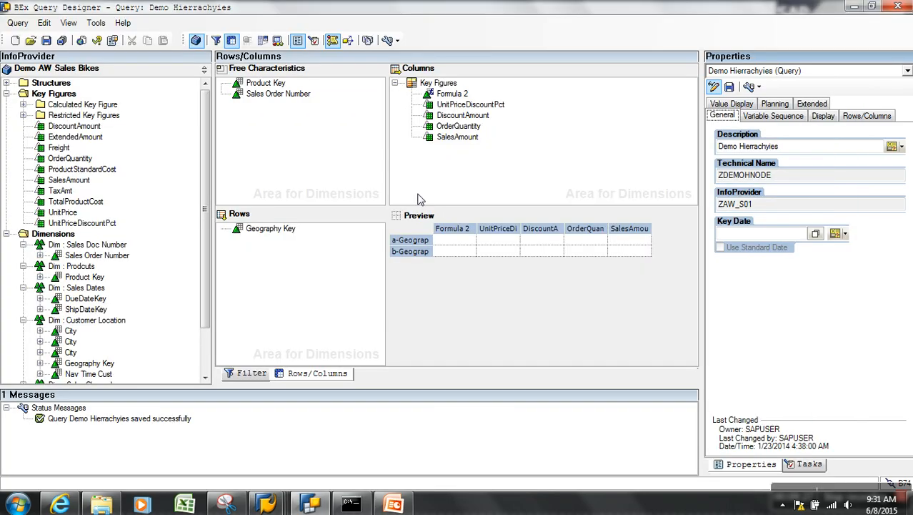
pyautogui.click(853, 115)
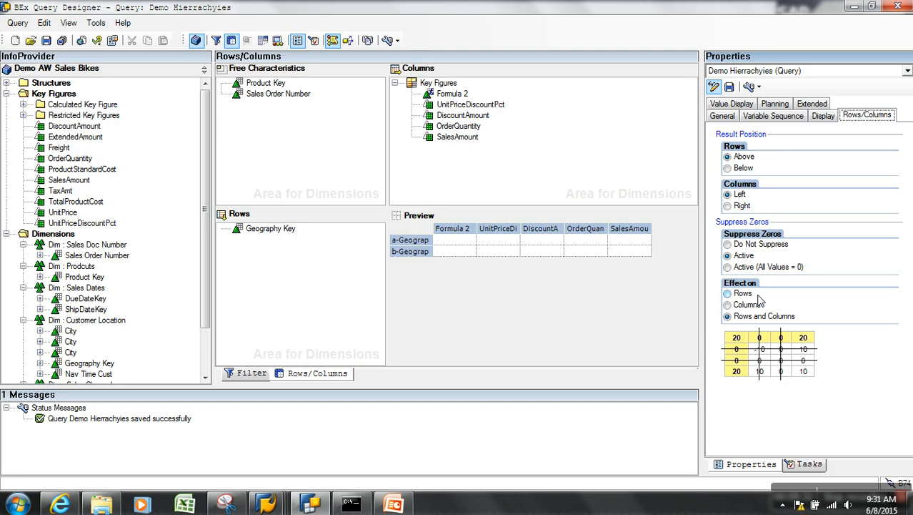
pyautogui.click(734, 106)
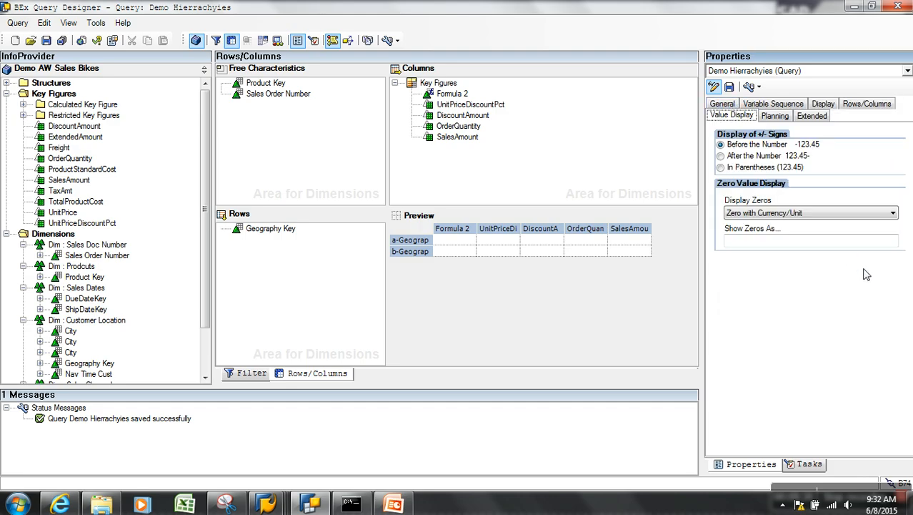
pyautogui.click(45, 41)
# Rerun the query in the Query Monitor with Select City greater than (>) 2 and check the sign position in Formula 2
pyautogui.hotkey('alt', 'Tab')
pyautogui.click(184, 33)
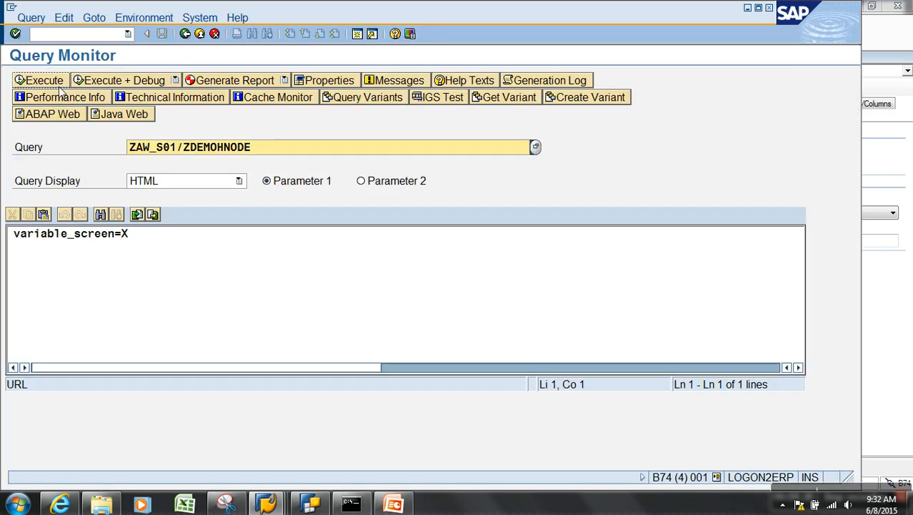
pyautogui.click(45, 80)
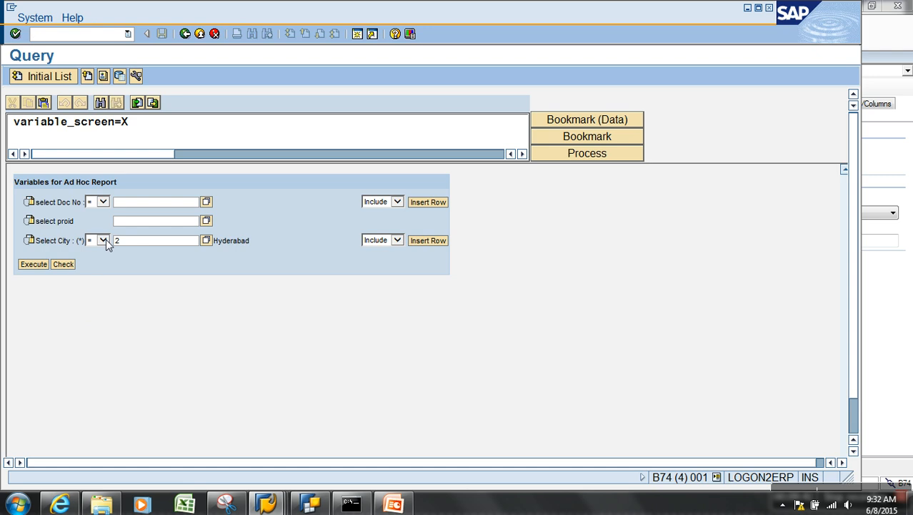
pyautogui.click(103, 240)
pyautogui.click(93, 290)
pyautogui.click(43, 264)
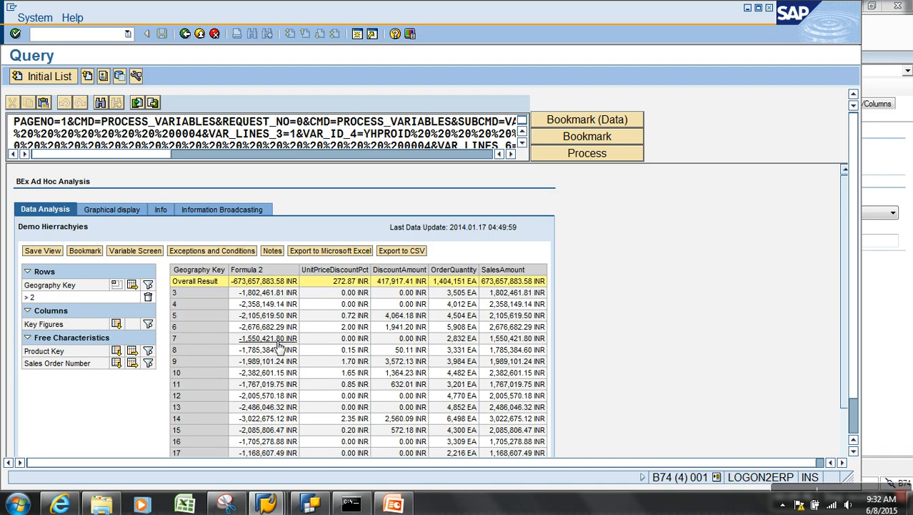
pyautogui.scroll(-2, 279, 346)
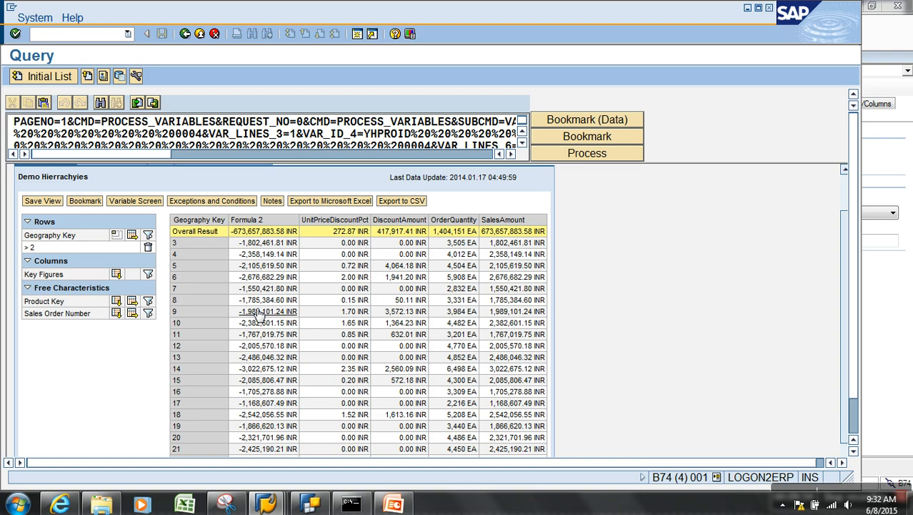
# In BEx Query Designer, set the display of +/- signs to After the Number and save the query
pyautogui.hotkey('alt', 'Tab')
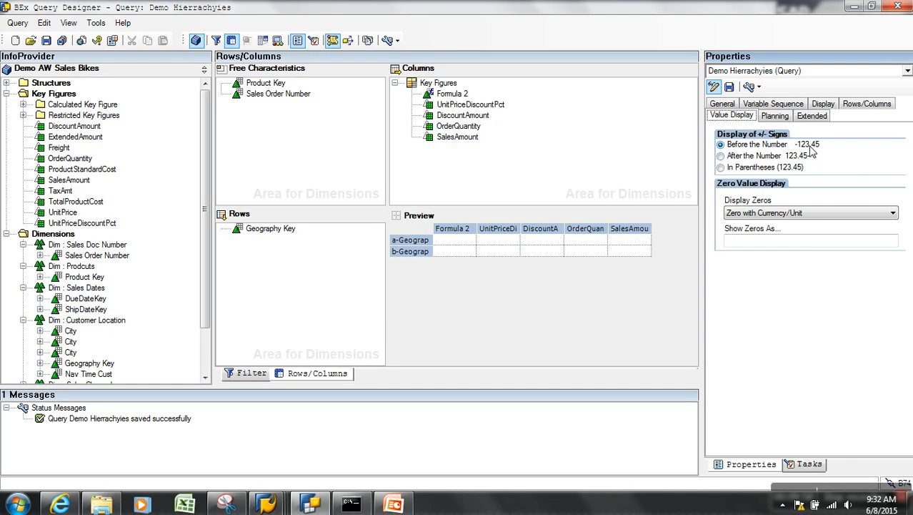
pyautogui.click(772, 158)
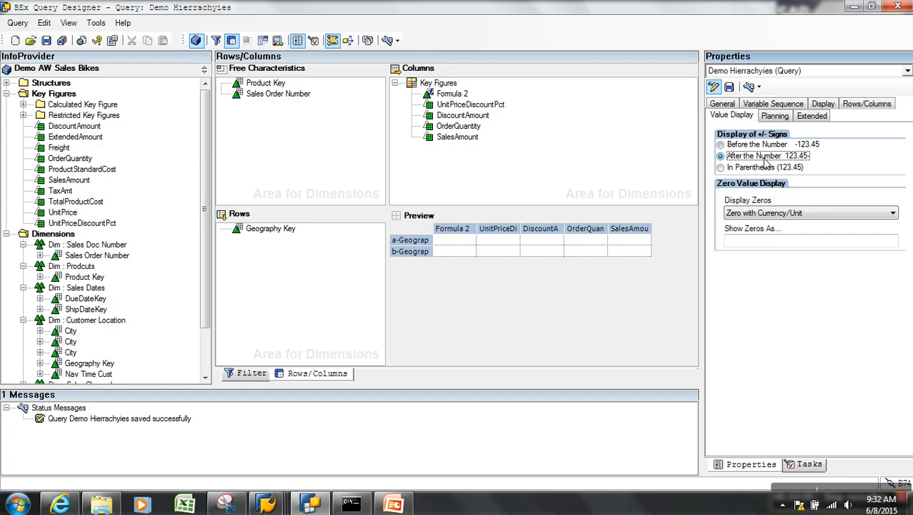
pyautogui.click(45, 41)
# Rerun the query in the Query Monitor for cities greater than (>) 2 and check the trailing sign in Formula 2
pyautogui.hotkey('alt', 'Tab')
pyautogui.click(201, 34)
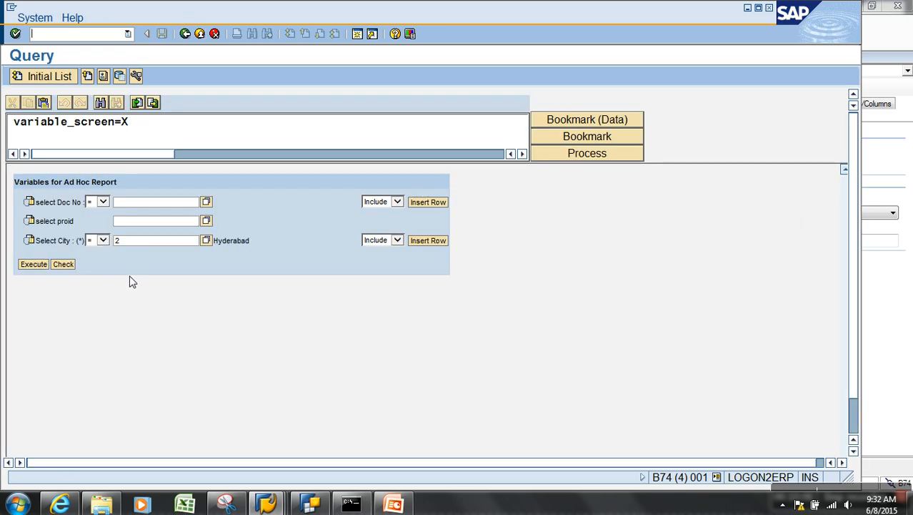
pyautogui.click(104, 240)
pyautogui.click(91, 283)
pyautogui.click(43, 265)
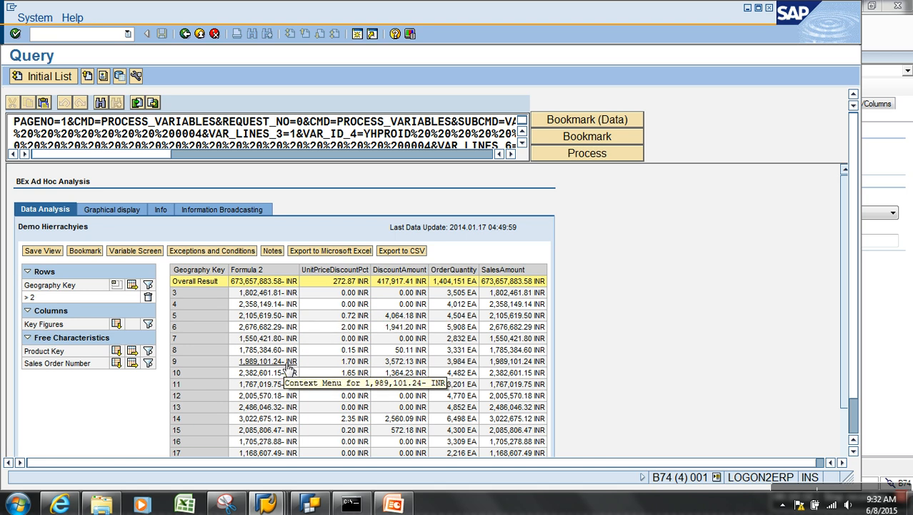
# In BEx Query Designer, set the display of +/- signs to In Parentheses and save the query
pyautogui.hotkey('alt', 'Tab')
pyautogui.click(782, 167)
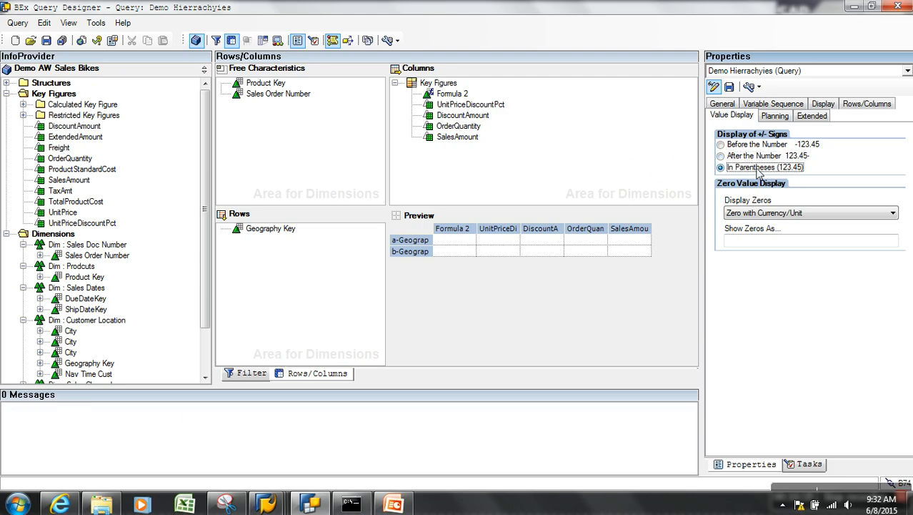
pyautogui.hotkey('ctrl', 's')
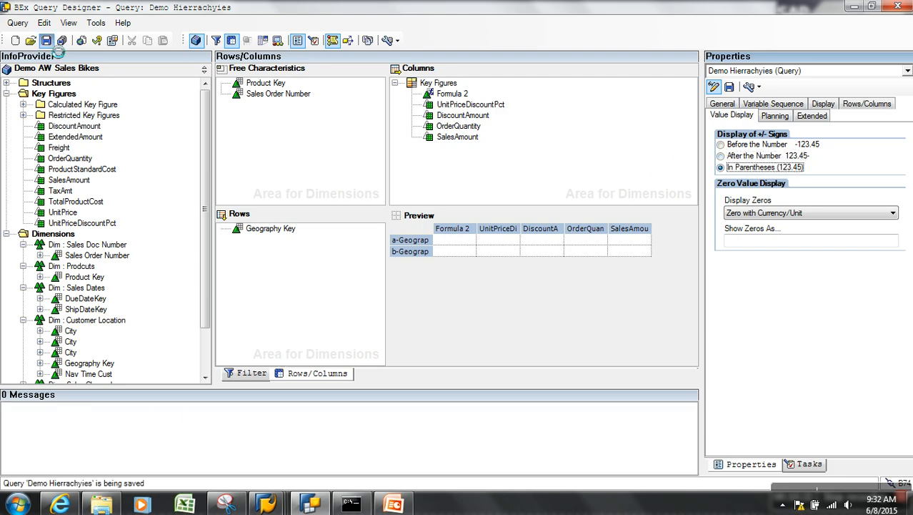
# Execute the query again in the Query Monitor with Select City > 2 and check the parentheses around Formula 2 values
pyautogui.hotkey('alt', 'Tab')
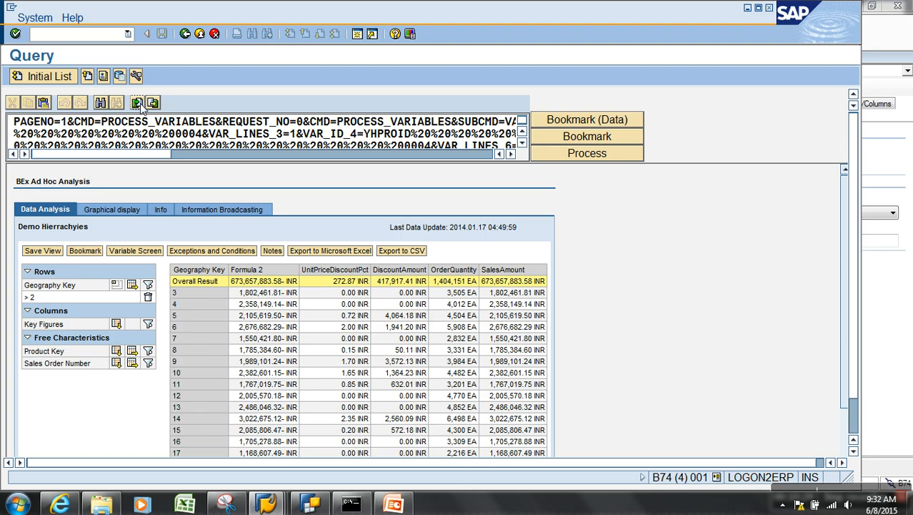
pyautogui.click(185, 34)
pyautogui.click(44, 80)
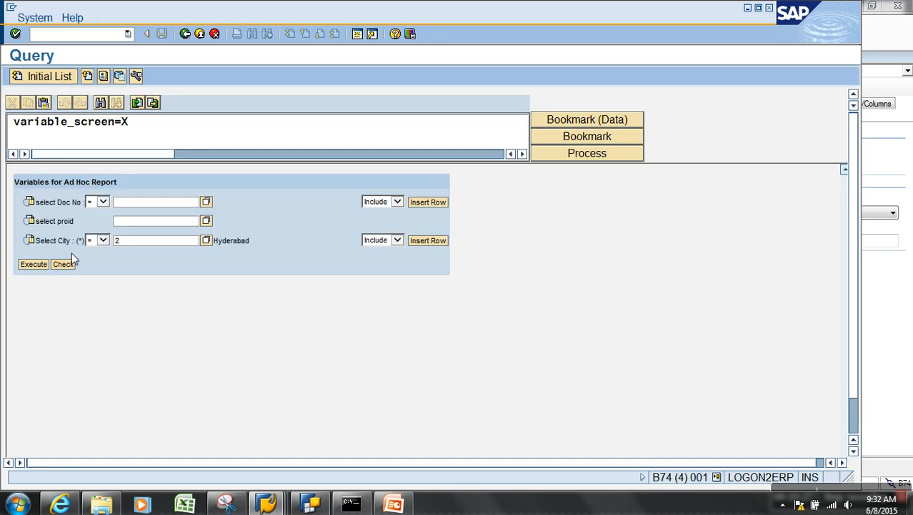
pyautogui.click(103, 240)
pyautogui.click(96, 282)
pyautogui.click(36, 264)
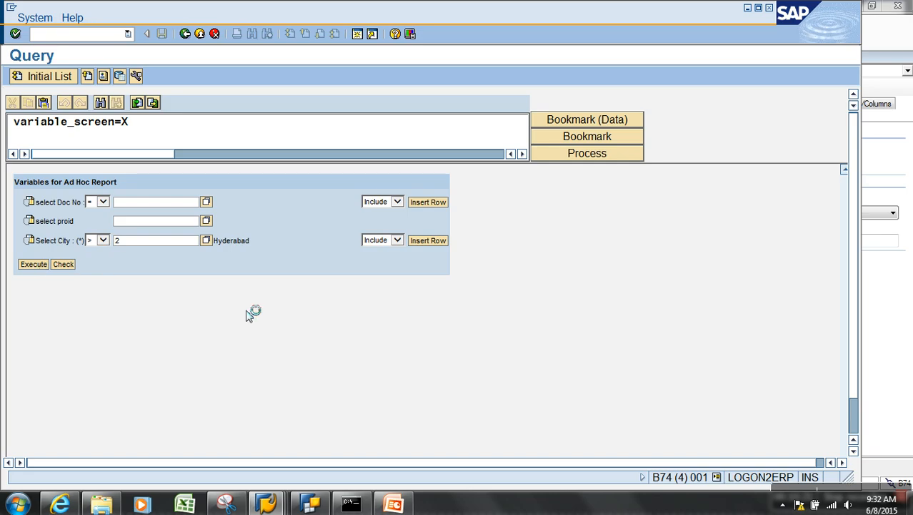
pyautogui.scroll(-1, 269, 308)
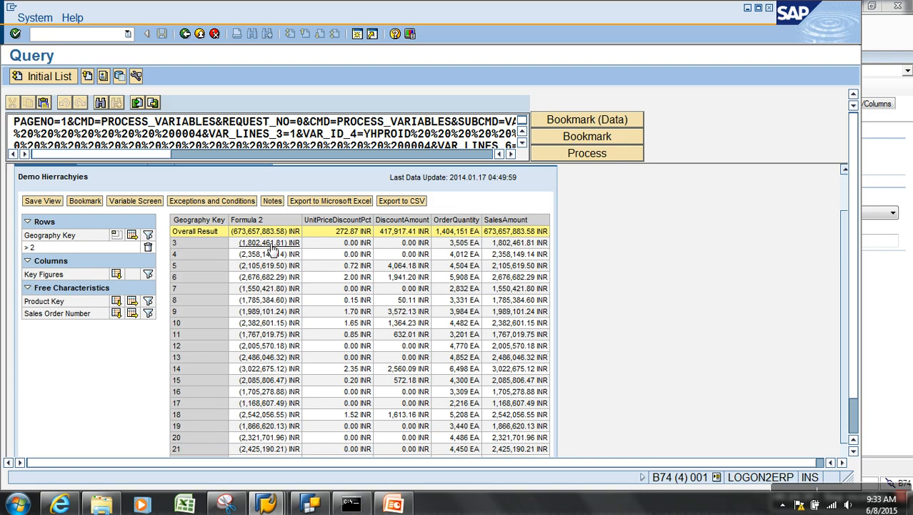
# In BEx Query Designer, set Suppress Zeros to Do Not Suppress and save the query
pyautogui.hotkey('alt', 'Tab')
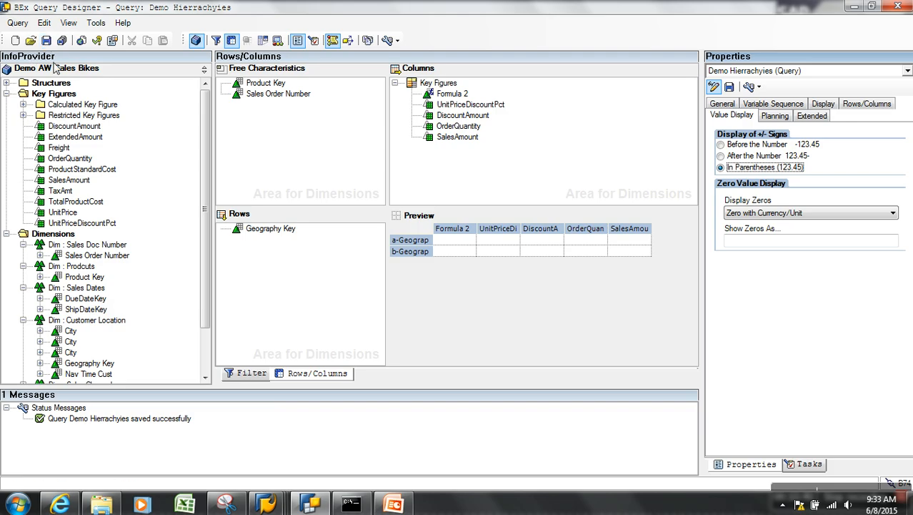
pyautogui.click(849, 105)
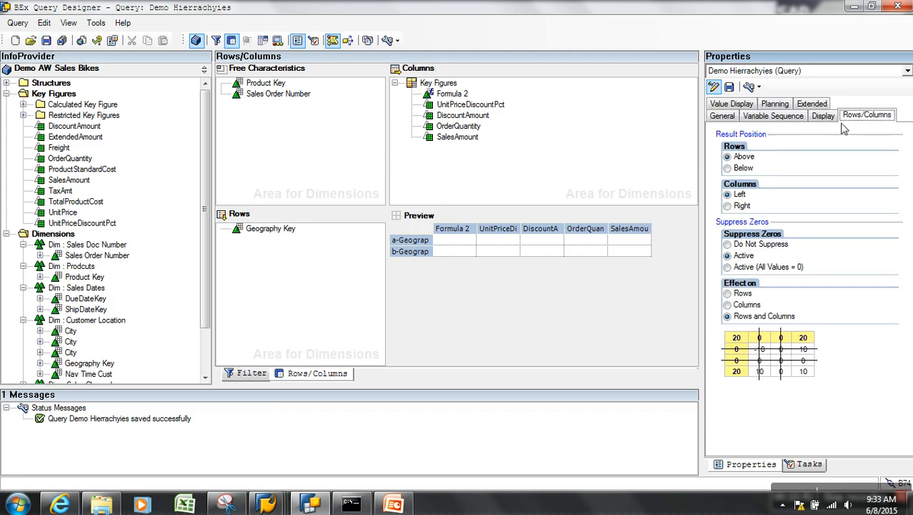
pyautogui.click(727, 245)
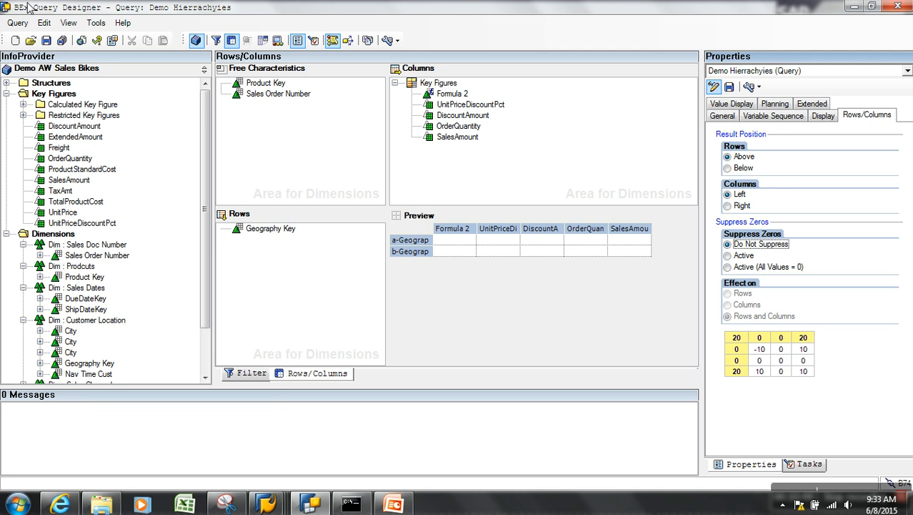
pyautogui.click(46, 41)
# Rerun the query in the Query Monitor with Select City > 2, check how zeros are displayed, and return to BEx Query Designer
pyautogui.hotkey('alt', 'Tab')
pyautogui.click(185, 34)
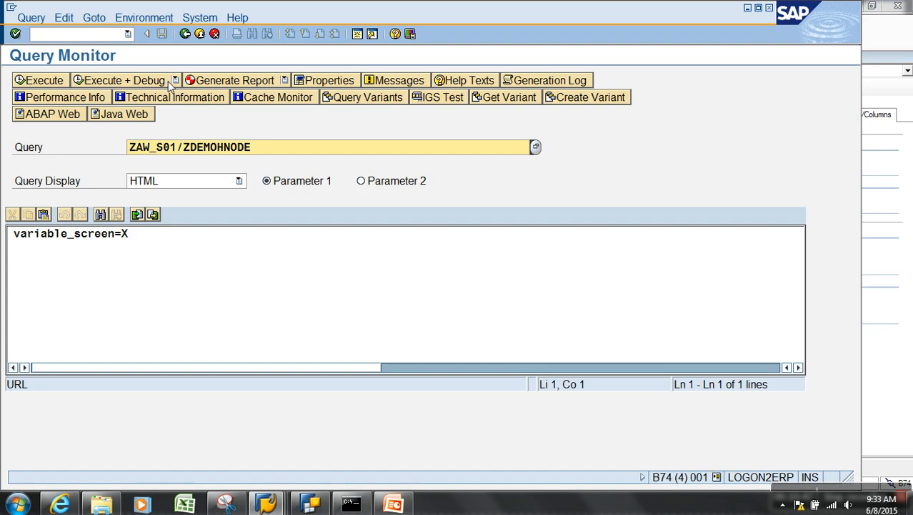
pyautogui.click(62, 81)
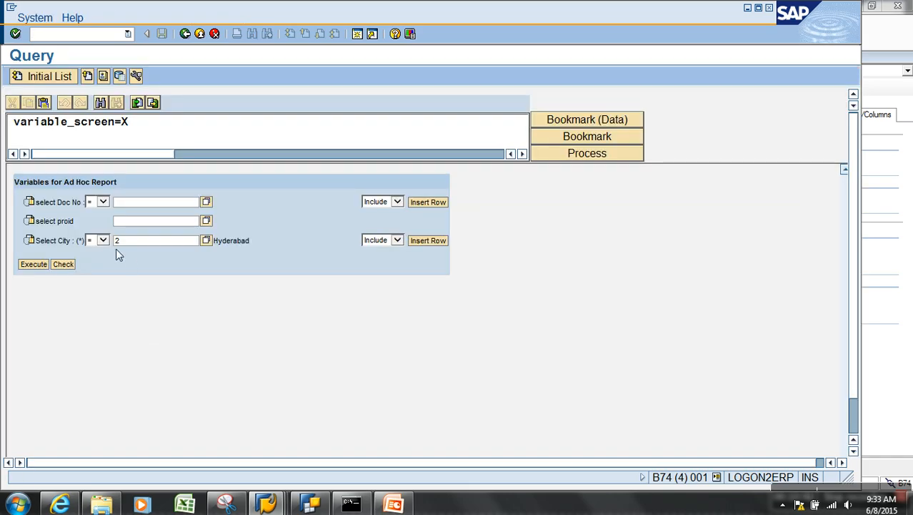
pyautogui.click(104, 241)
pyautogui.click(96, 283)
pyautogui.click(44, 266)
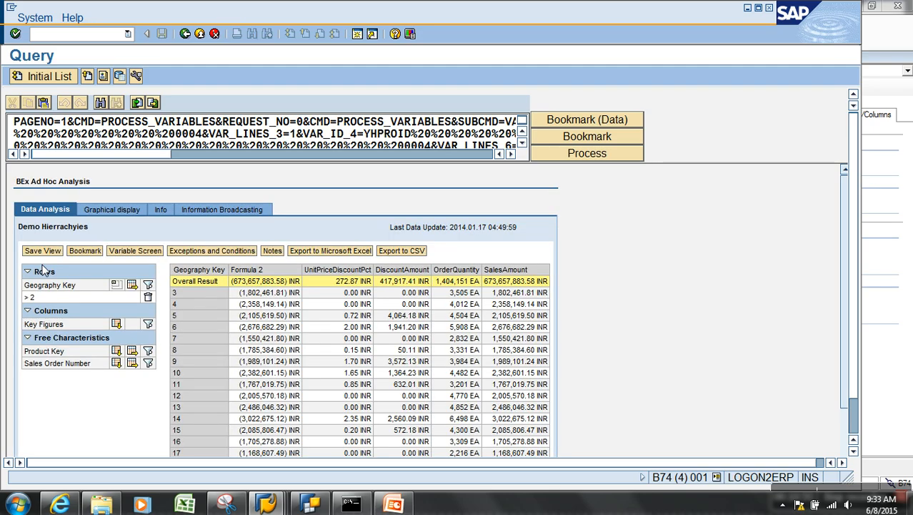
pyautogui.scroll(-3, 313, 325)
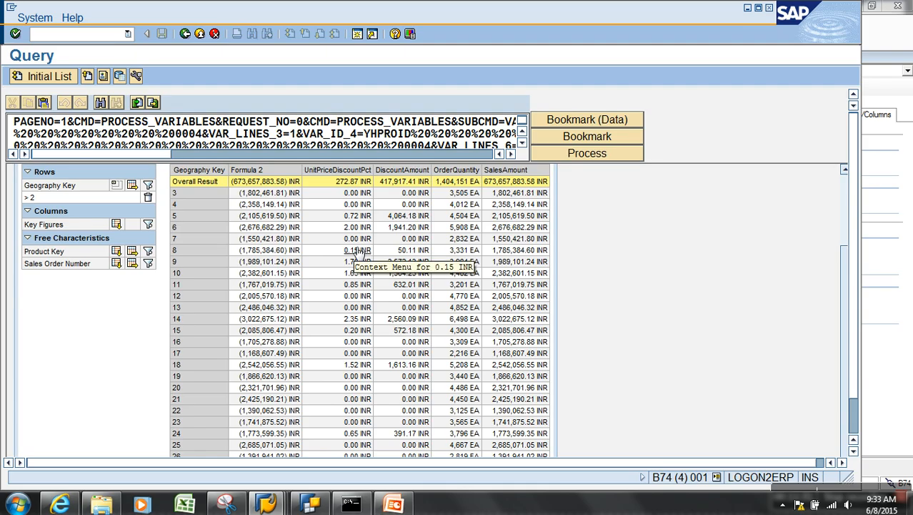
pyautogui.hotkey('alt', 'Tab')
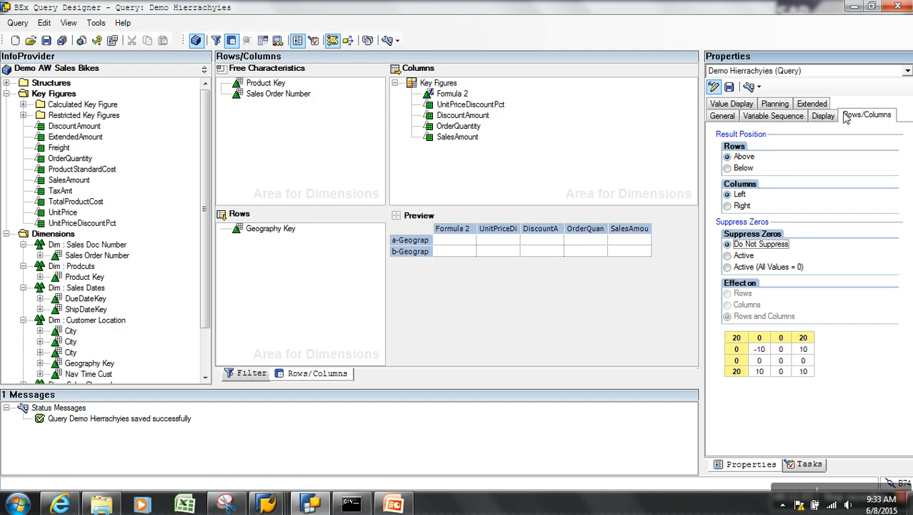
# Set Display Zeros in the query's value display to Zero without Currency/Unit and save the query
pyautogui.click(748, 106)
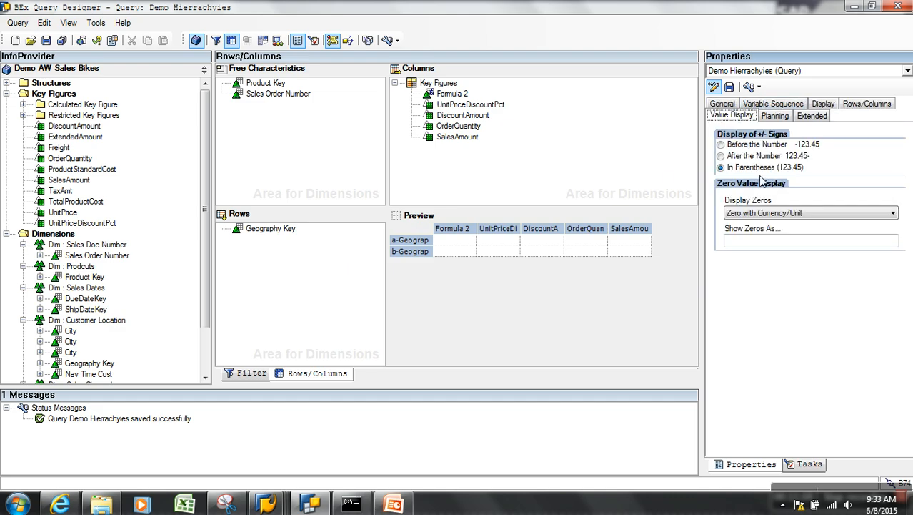
pyautogui.click(747, 215)
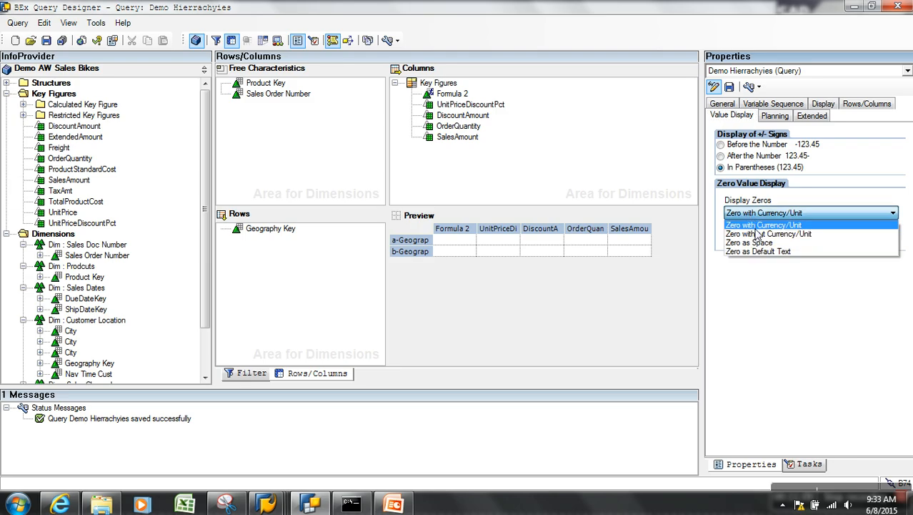
pyautogui.click(783, 224)
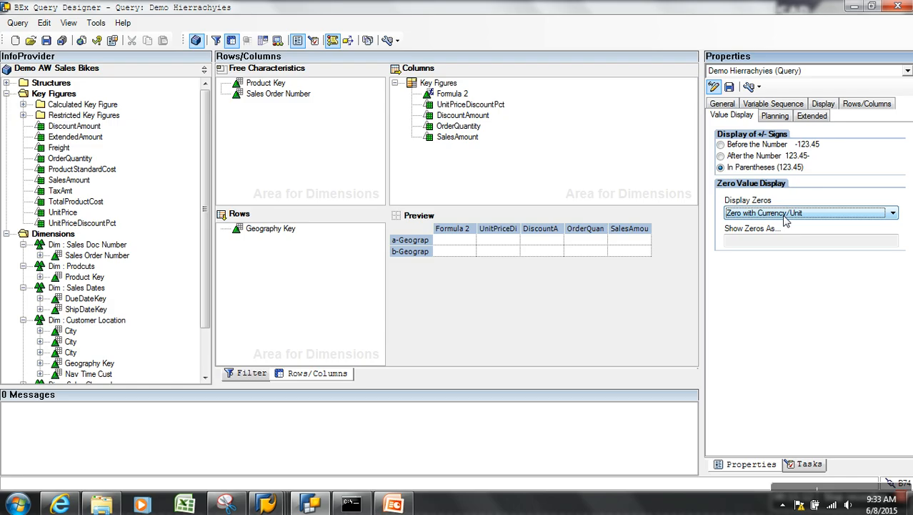
pyautogui.click(768, 214)
pyautogui.click(761, 232)
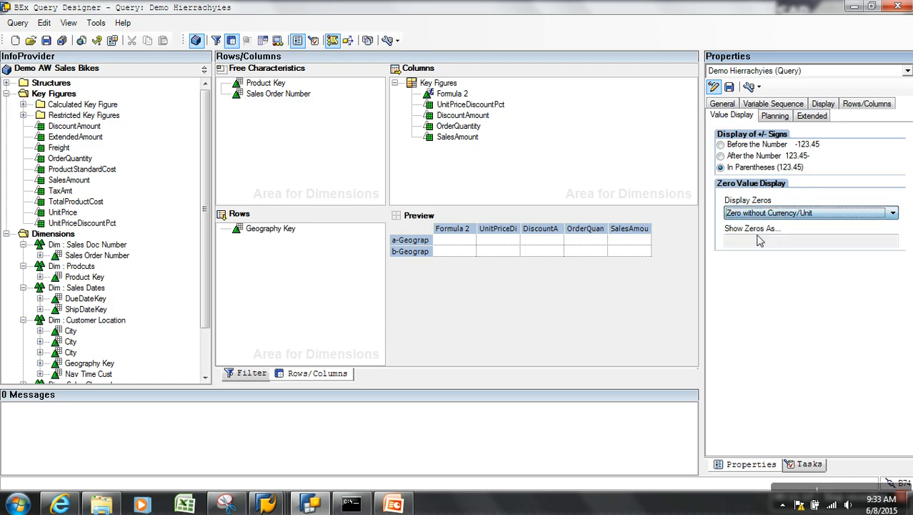
pyautogui.click(46, 40)
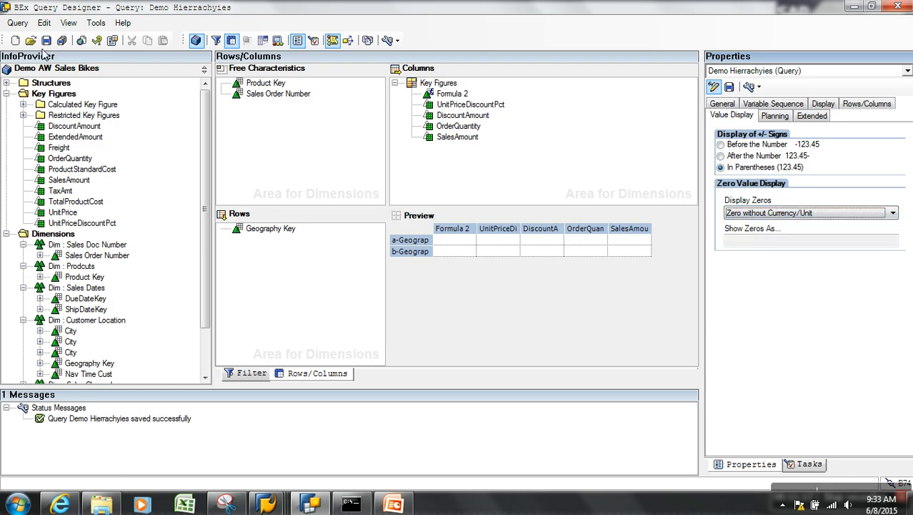
# Rerun the query in the Query Monitor with Select City > 2 and check whether zero values carry a currency
pyautogui.hotkey('alt', 'Tab')
pyautogui.click(184, 34)
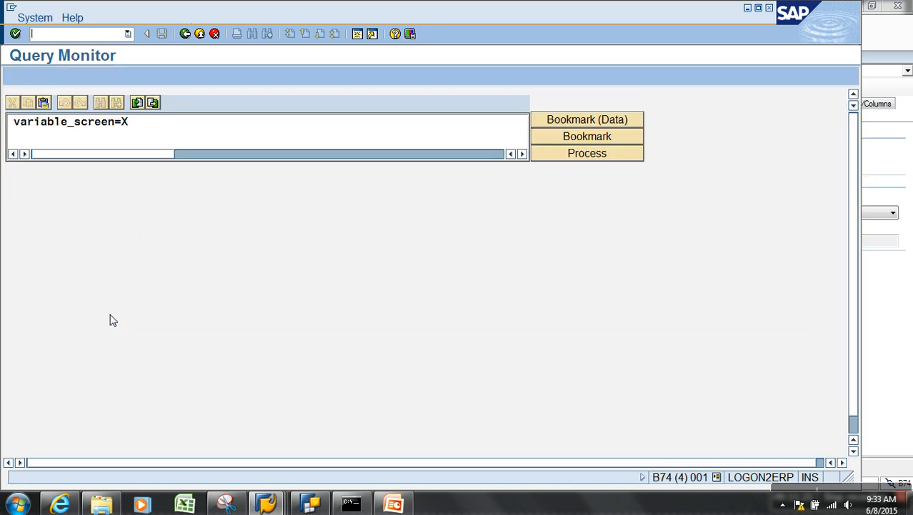
pyautogui.click(102, 241)
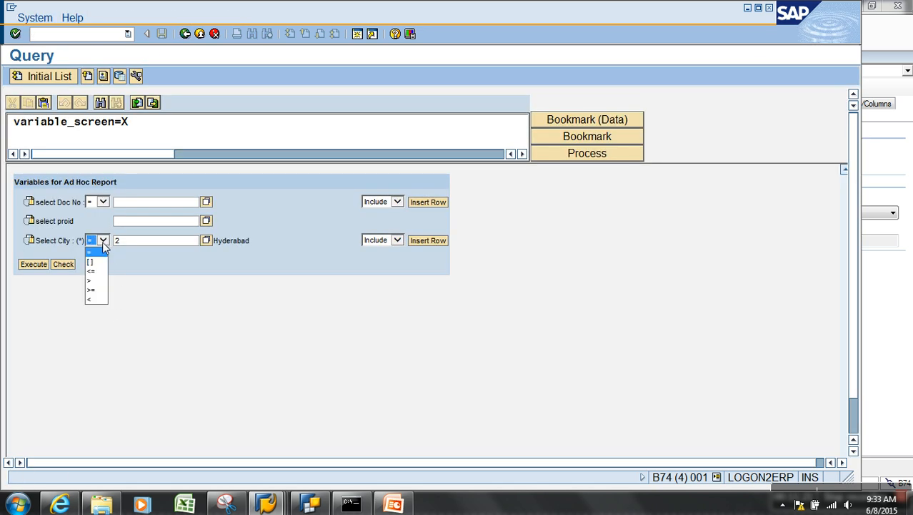
pyautogui.click(91, 282)
pyautogui.click(35, 263)
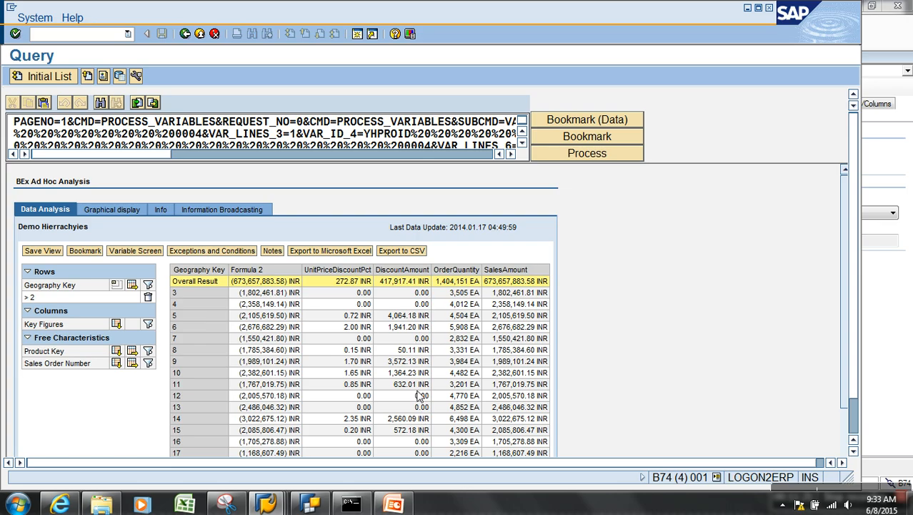
# In BEx Query Designer, set Display Zeros to Zero as Space and save the query
pyautogui.hotkey('alt', 'Tab')
pyautogui.click(762, 214)
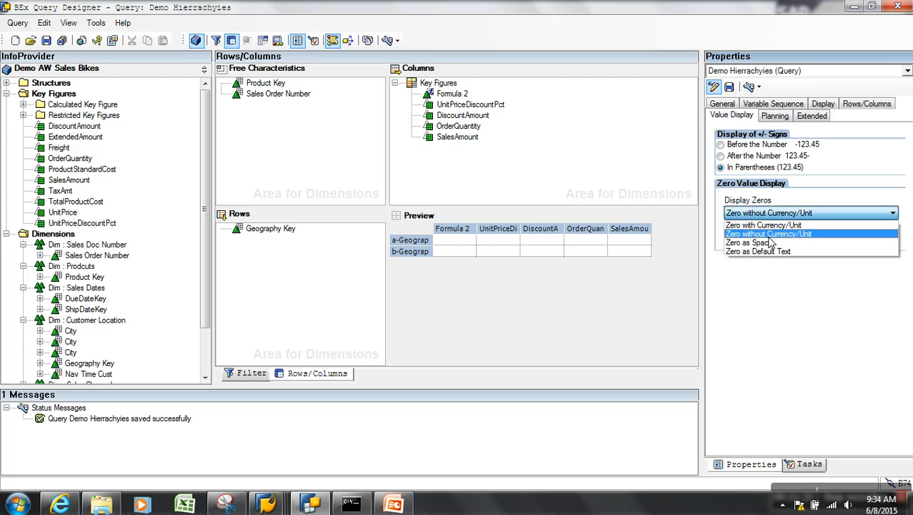
pyautogui.click(771, 244)
pyautogui.click(46, 40)
# Execute the query again in the Query Monitor with Select City > 2 and check how the zero cells are shown as spaces
pyautogui.hotkey('alt', 'Tab')
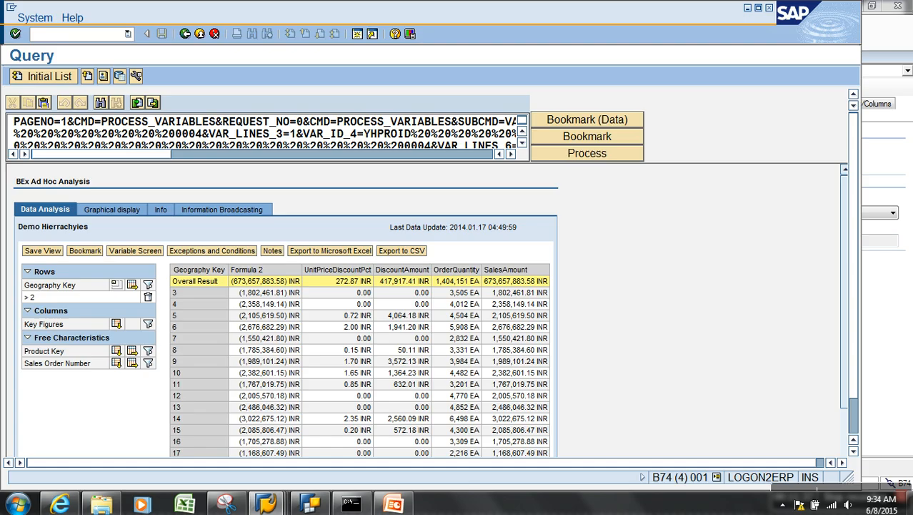
pyautogui.click(185, 34)
pyautogui.click(41, 82)
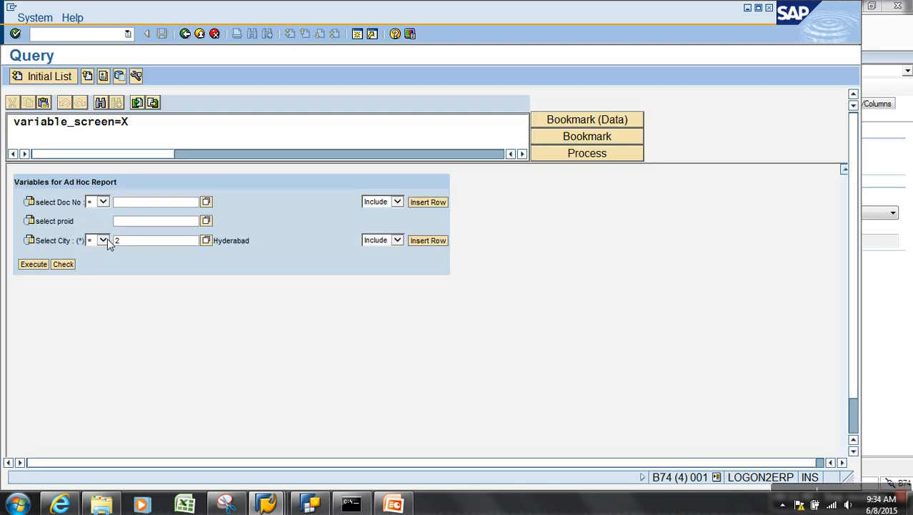
pyautogui.click(104, 240)
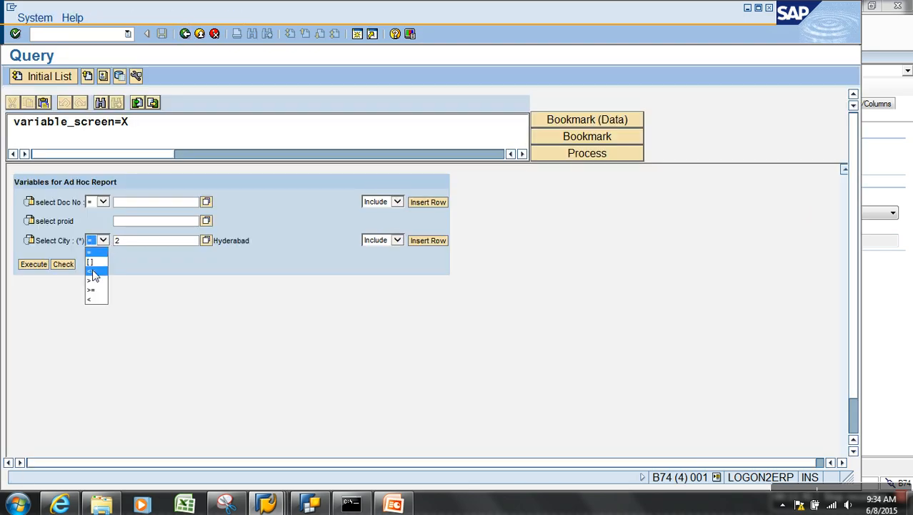
pyautogui.click(93, 290)
pyautogui.click(48, 269)
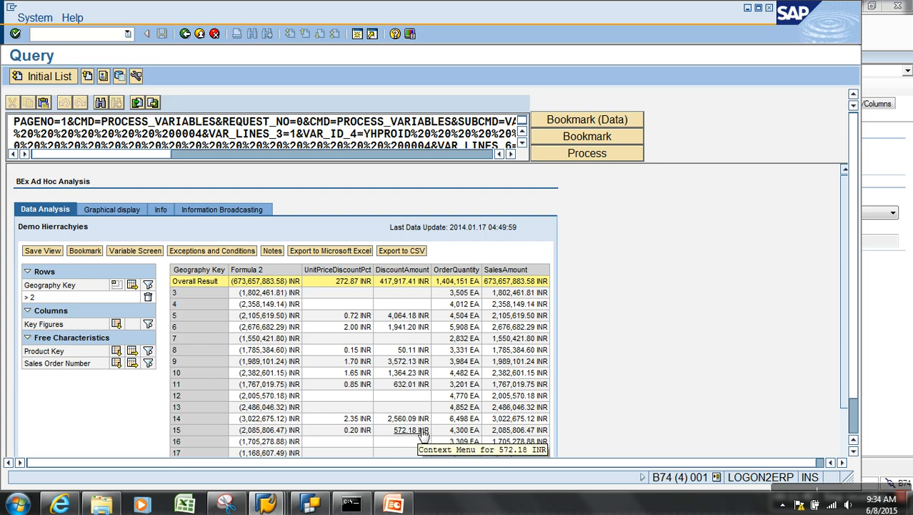
# In BEx Query Designer, set Display Zeros to Zero as Default Text with -NA- as the replacement text and save the query
pyautogui.hotkey('alt', 'Tab')
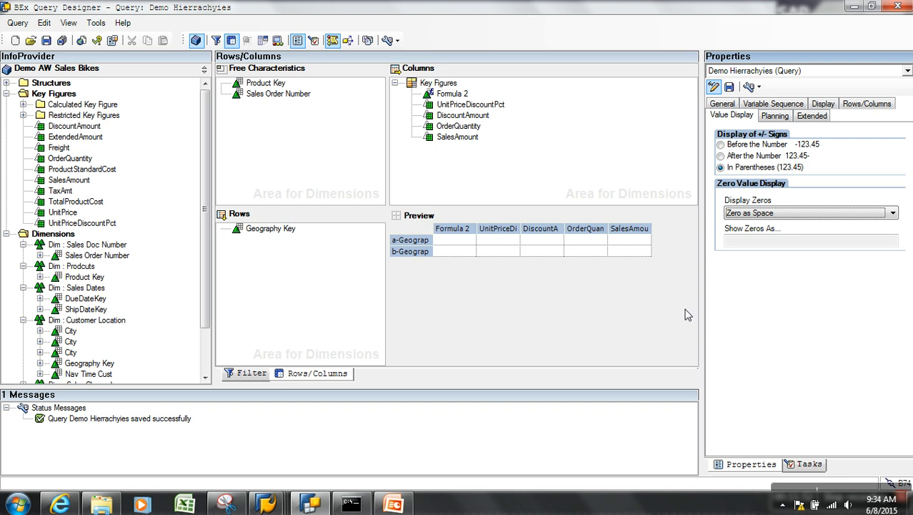
pyautogui.click(743, 213)
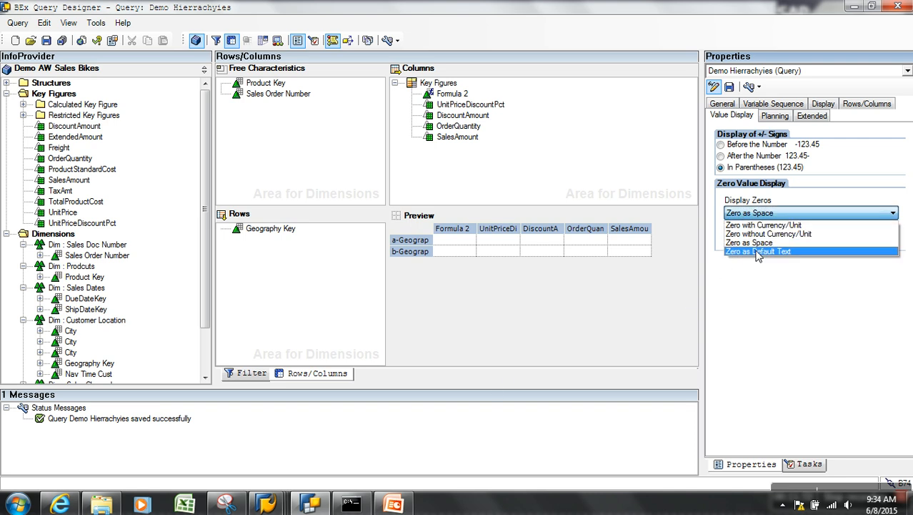
pyautogui.click(759, 251)
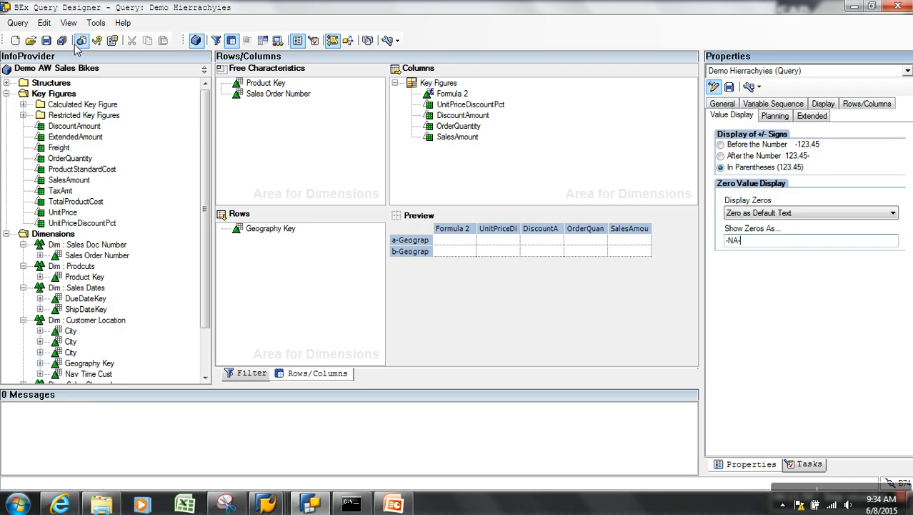
pyautogui.click(46, 41)
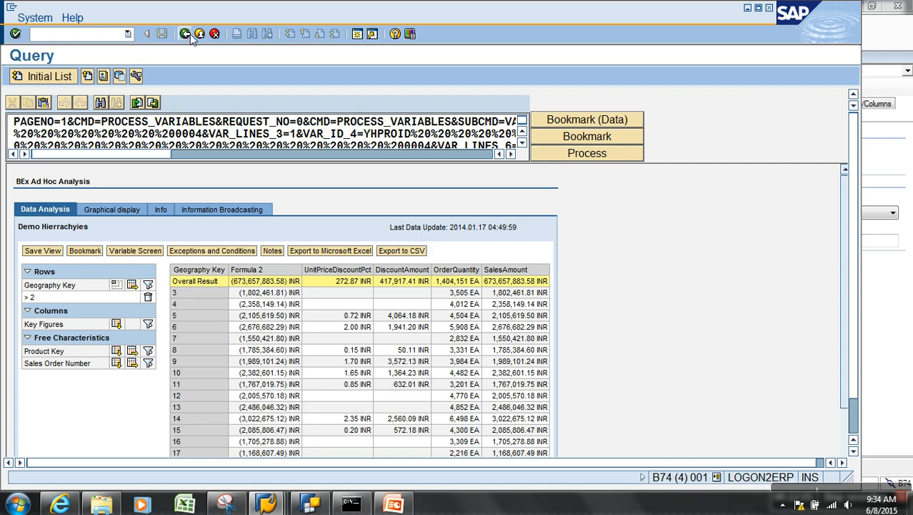
# Rerun the query in the Query Monitor with Select City > 2 and check the default text in the discount columns
pyautogui.click(187, 36)
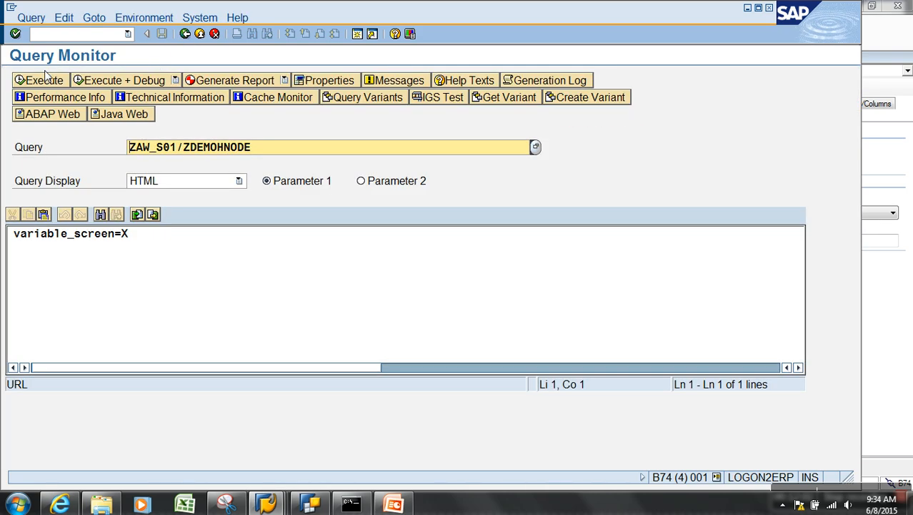
pyautogui.click(45, 80)
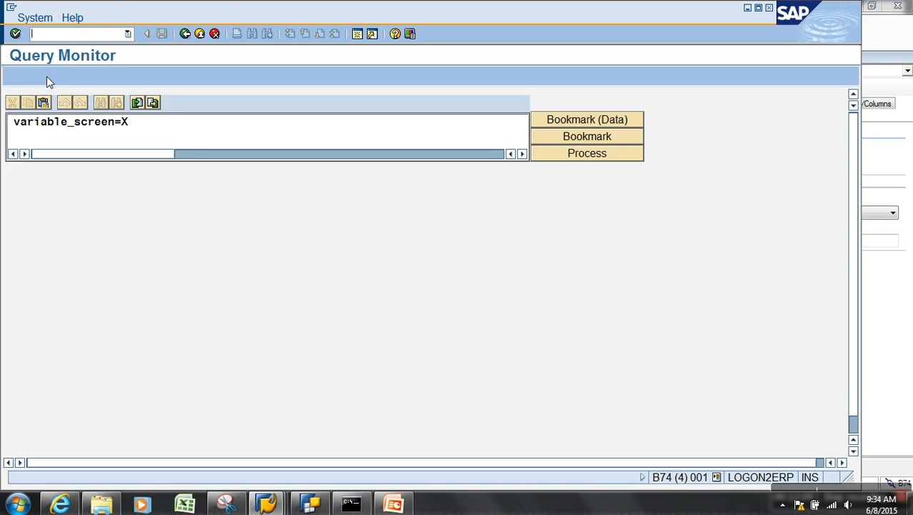
pyautogui.click(103, 240)
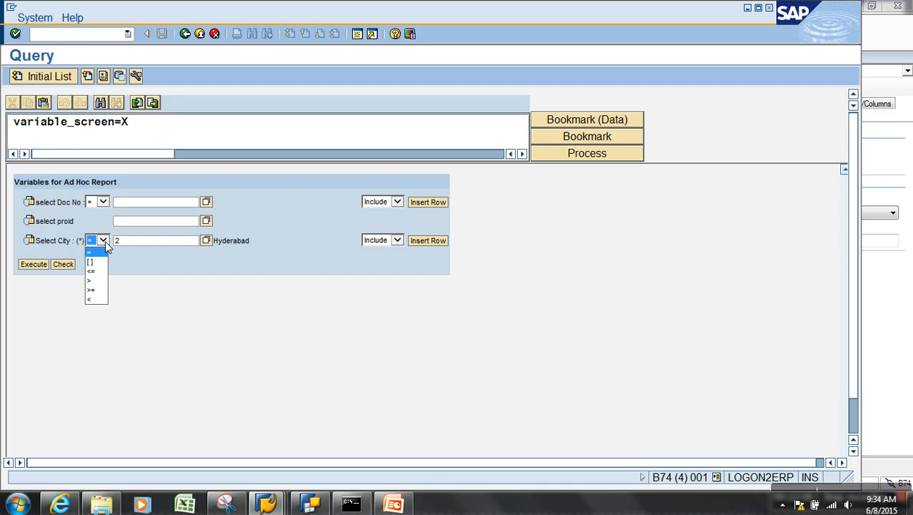
pyautogui.click(96, 281)
pyautogui.click(37, 263)
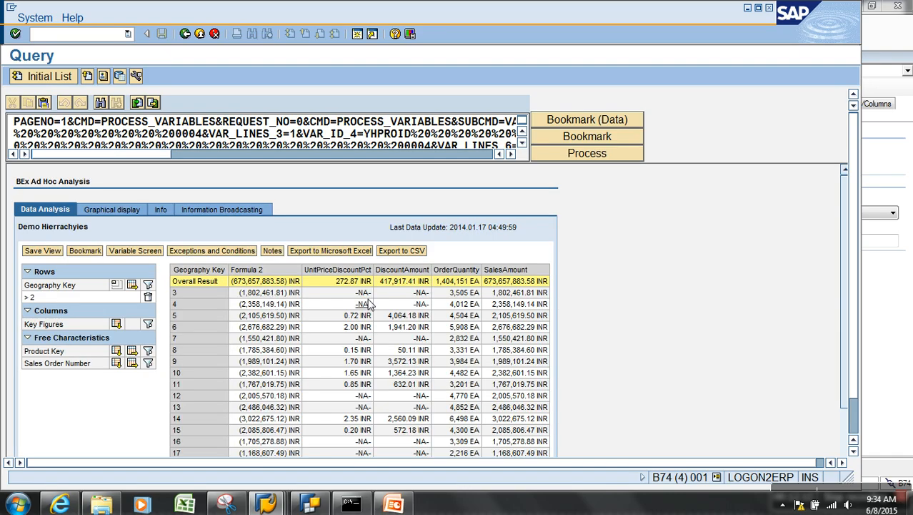
pyautogui.scroll(-3, 413, 416)
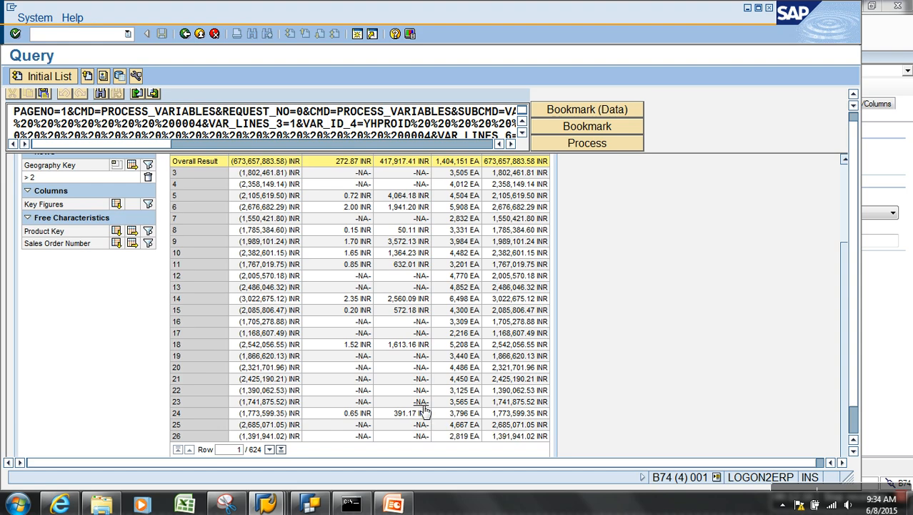
# In BEx Query Designer, try replacing the Show Zeros As text with a long string of N characters, then remove it
pyautogui.click(309, 502)
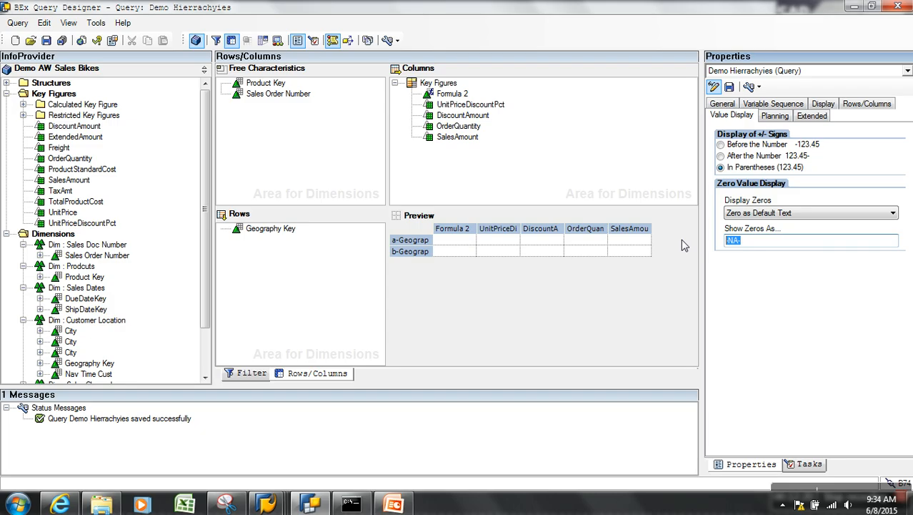
pyautogui.write('NNNNNNNNNNNNN')
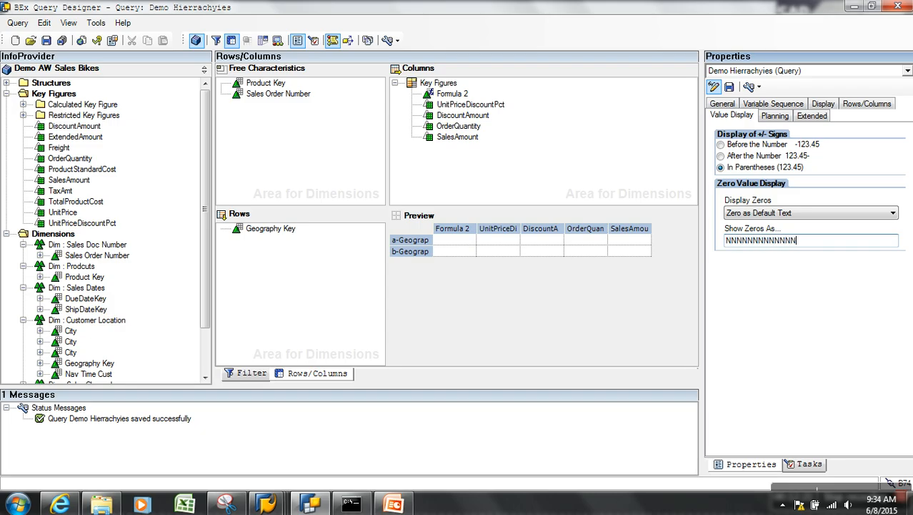
pyautogui.write('NNNNNNNNNNNNNNNNNNNNNNNNNNNNNNN')
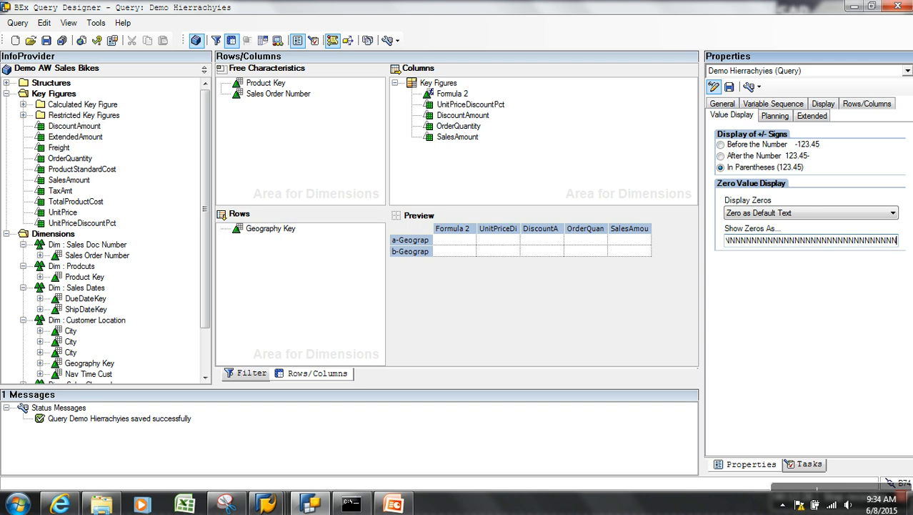
pyautogui.press('BackSpace')
pyautogui.press('BackSpace')
pyautogui.press('BackSpace')
pyautogui.press('BackSpace')
pyautogui.press('BackSpace')
pyautogui.press('BackSpace')
pyautogui.press('BackSpace')
pyautogui.press('BackSpace')
pyautogui.press('BackSpace')
pyautogui.press('BackSpace')
pyautogui.press('BackSpace')
pyautogui.press('BackSpace')
pyautogui.press('BackSpace')
pyautogui.press('BackSpace')
pyautogui.press('BackSpace')
pyautogui.press('BackSpace')
pyautogui.press('BackSpace')
pyautogui.press('BackSpace')
pyautogui.press('BackSpace')
pyautogui.press('BackSpace')
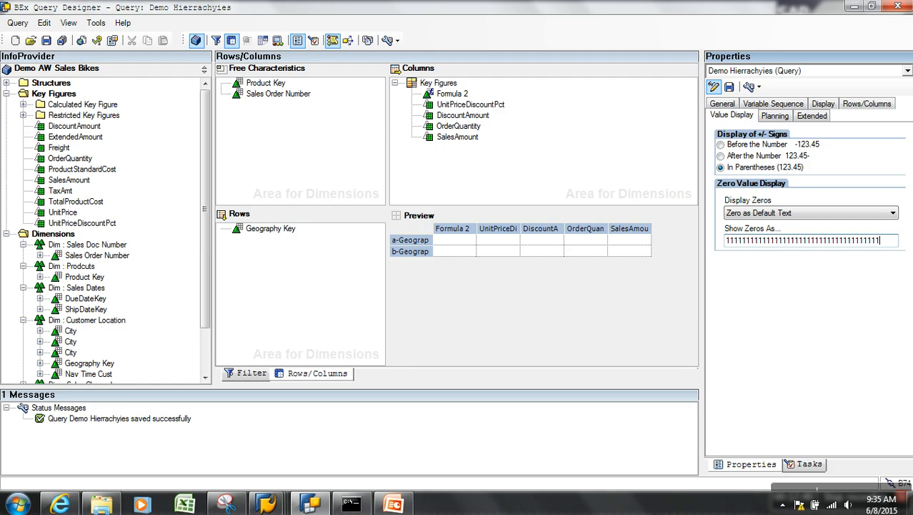
pyautogui.write('1')
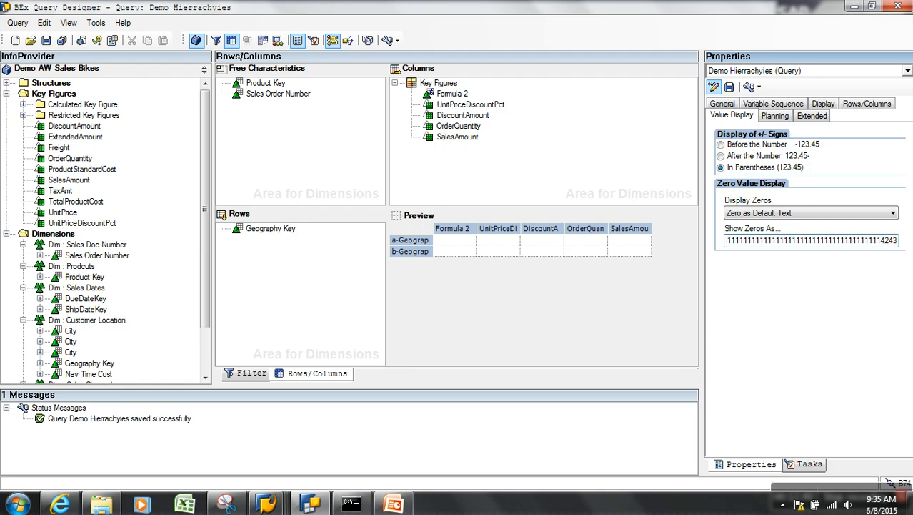
pyautogui.write('42434344444466666')
pyautogui.moveTo(896, 240); pyautogui.dragTo(681, 238)
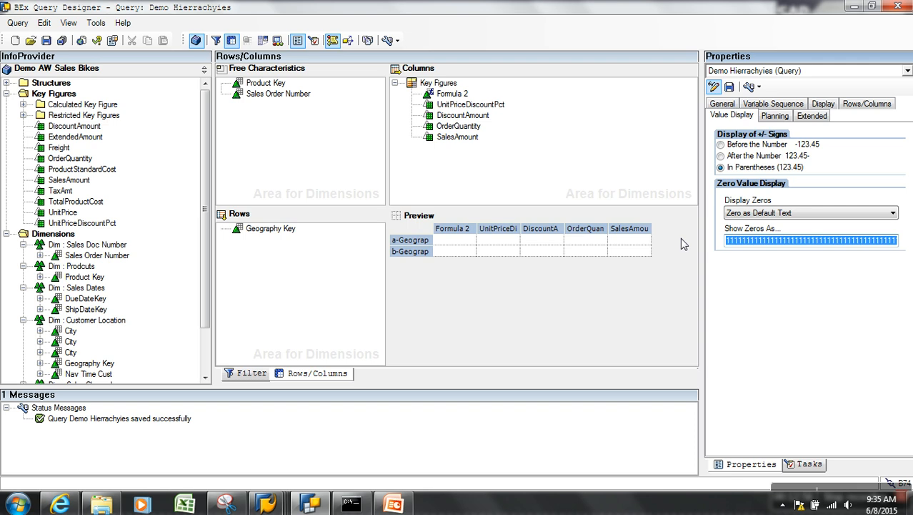
# Switch to Excel, paste the copied digit string into cell D8 and autofit column D
pyautogui.click(185, 504)
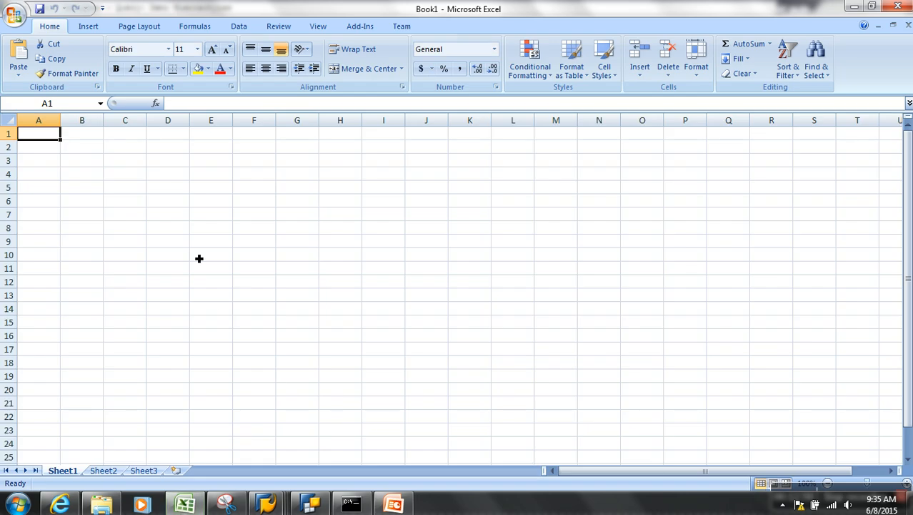
pyautogui.click(188, 227)
pyautogui.write('1.11111111111111E+59')
pyautogui.doubleClick(191, 121)
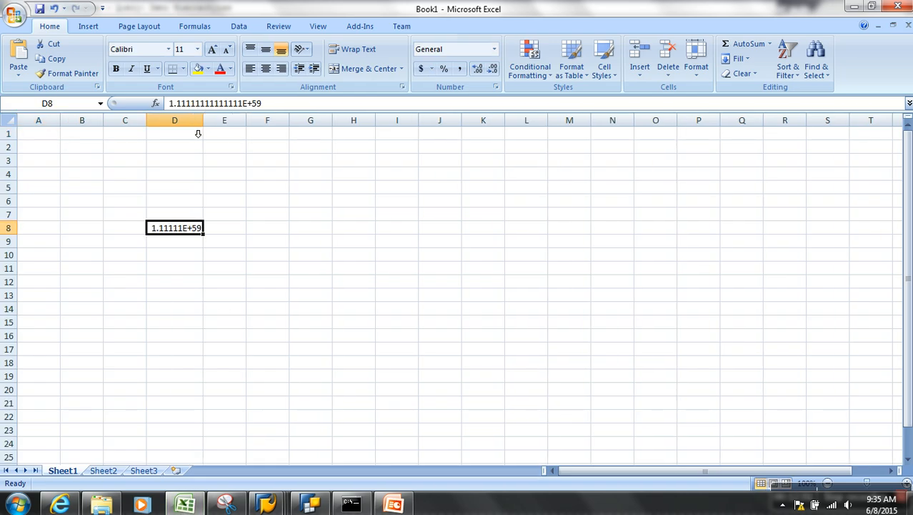
pyautogui.click(306, 293)
# Format cell D8 as Text
pyautogui.rightClick(183, 229)
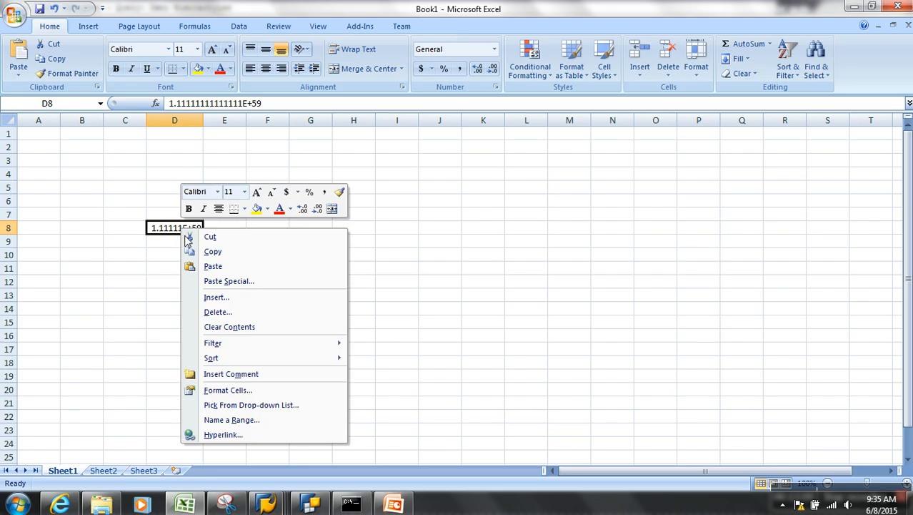
pyautogui.click(236, 390)
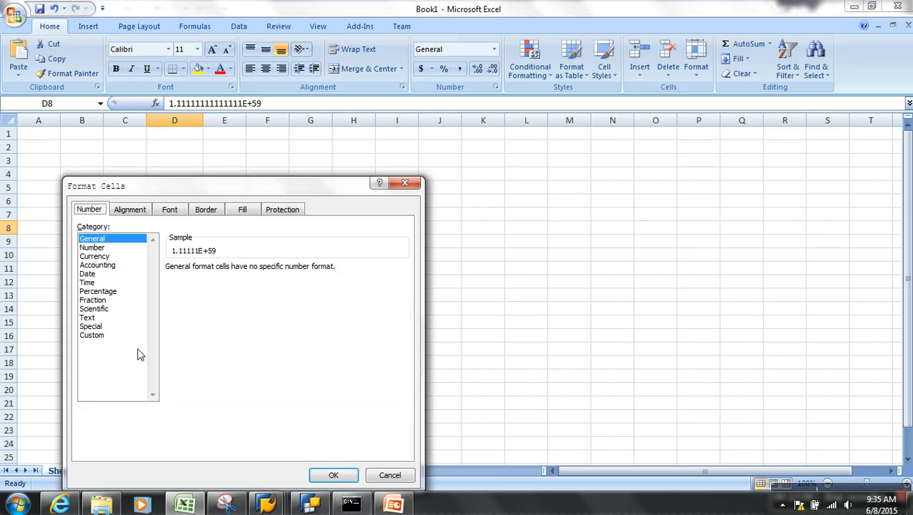
pyautogui.click(88, 317)
pyautogui.click(333, 474)
# Replace the content of cell D8 with the copied digit string as text and autofit column D
pyautogui.moveTo(267, 268); pyautogui.dragTo(267, 255)
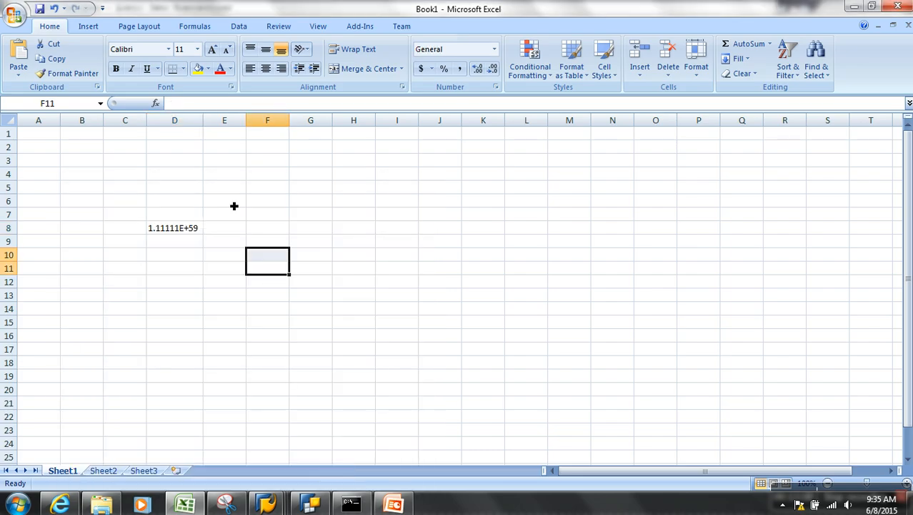
pyautogui.moveTo(206, 123); pyautogui.dragTo(205, 123)
pyautogui.click(188, 228)
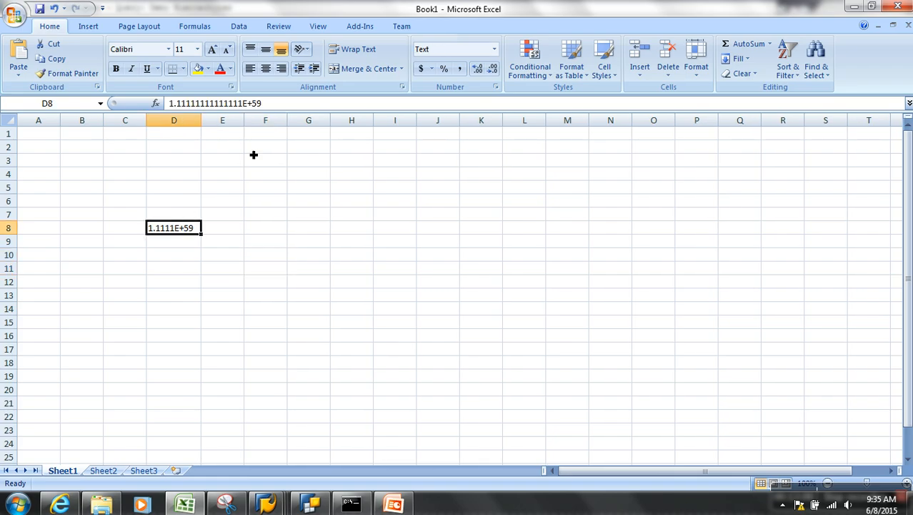
pyautogui.moveTo(291, 106); pyautogui.dragTo(127, 101)
pyautogui.press('BackSpace')
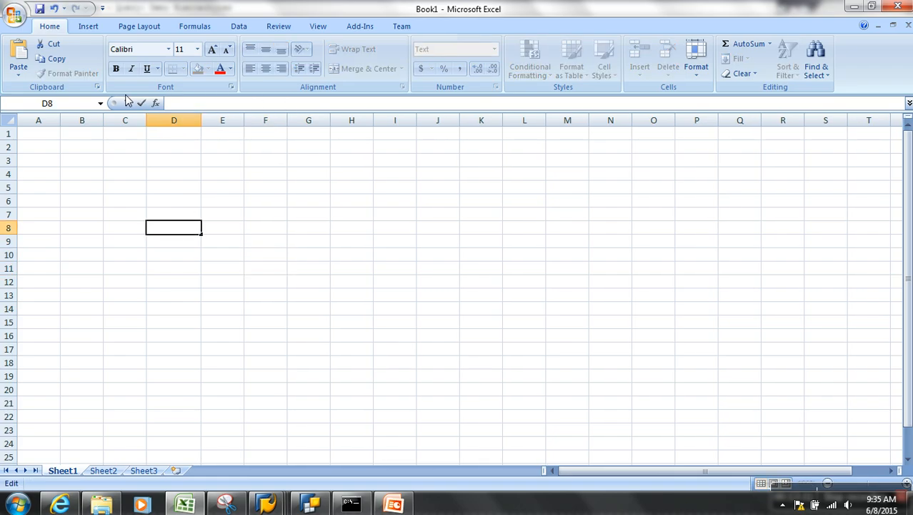
pyautogui.hotkey('ctrl', 'v')
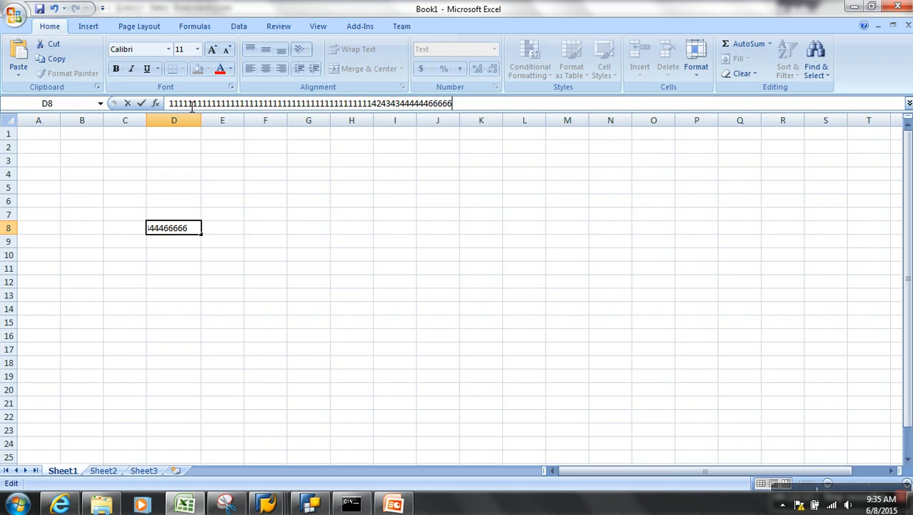
pyautogui.click(361, 294)
pyautogui.doubleClick(202, 120)
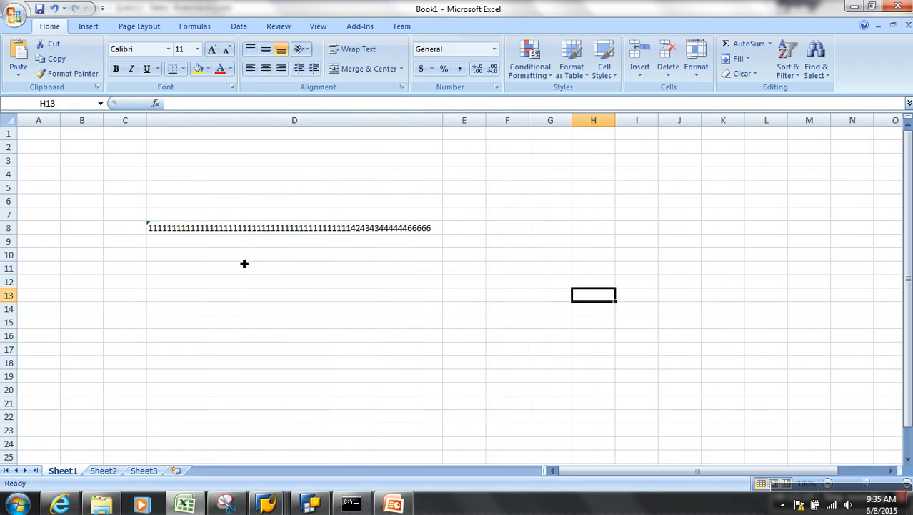
# Calculate the length of the text in D8 with the formula =LEN(D8) in cell D10
pyautogui.click(244, 261)
pyautogui.write('=L')
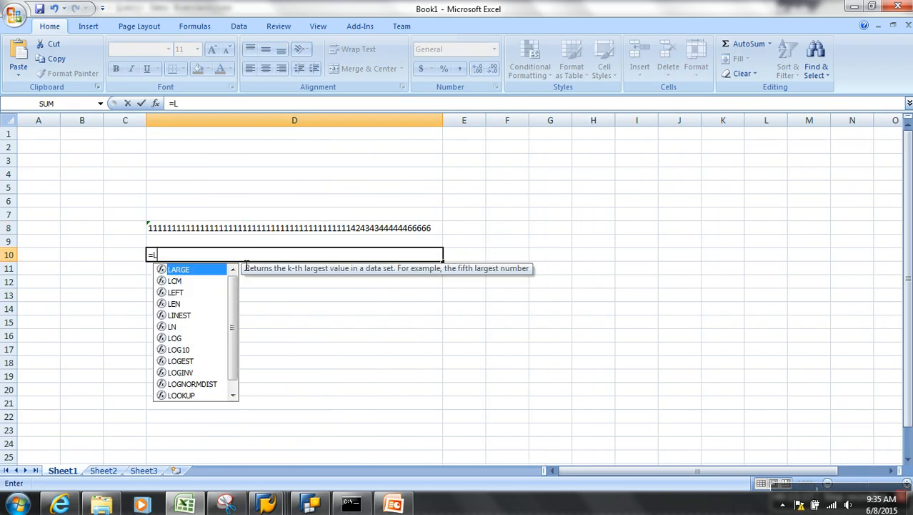
pyautogui.write('EN(')
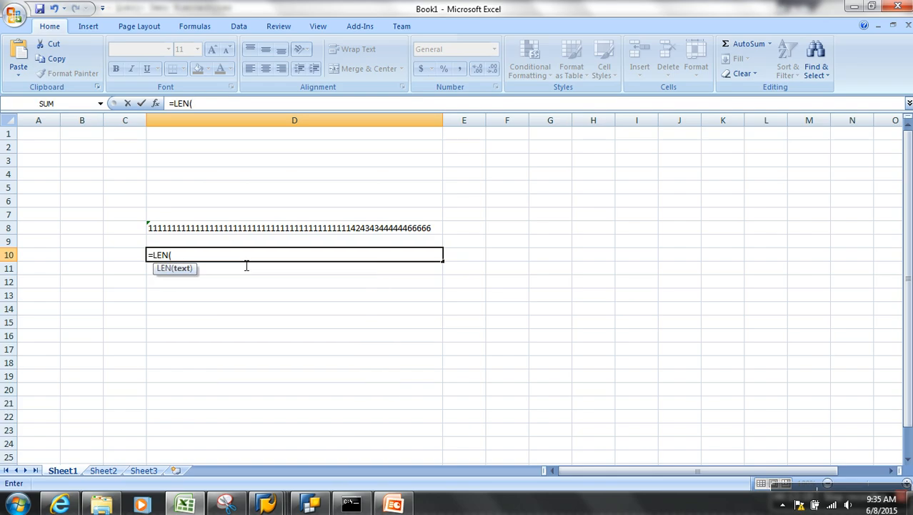
pyautogui.click(233, 229)
pyautogui.write(')')
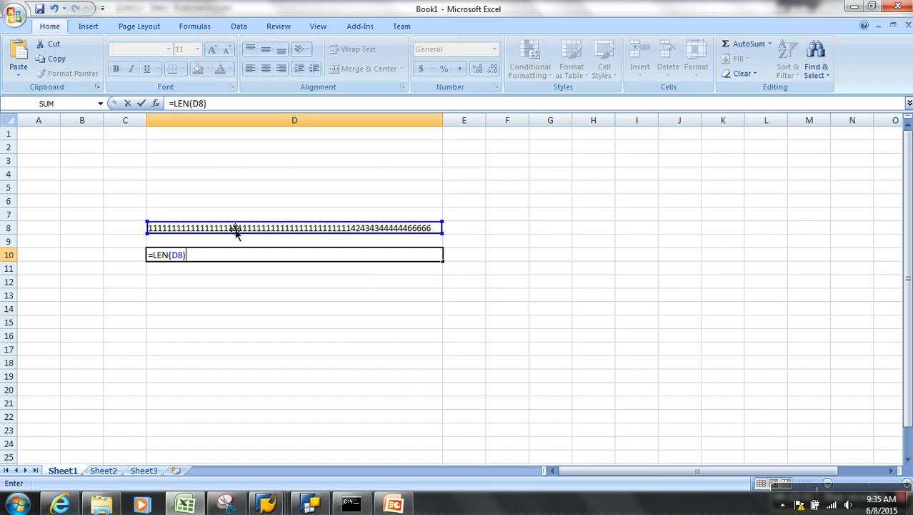
pyautogui.press('Return')
pyautogui.click(398, 255)
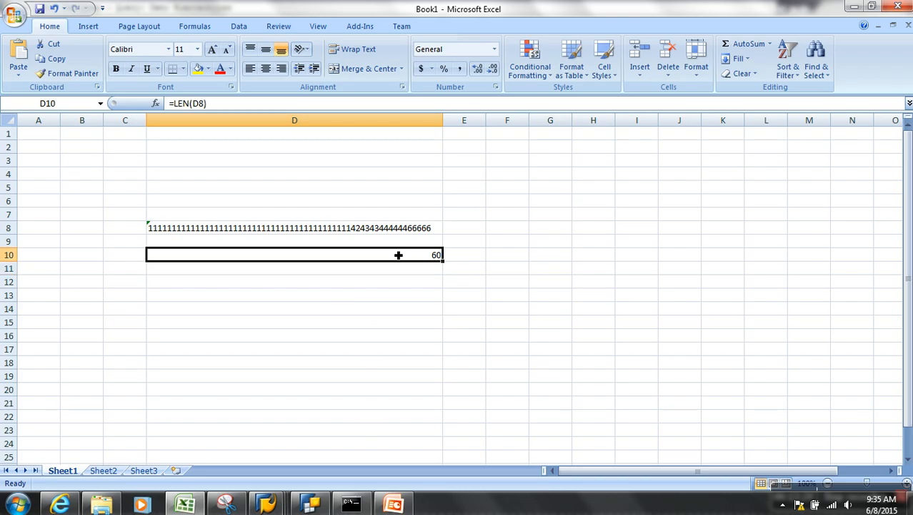
# Switch to BEx Query Designer, clear Show Zeros As, set Display Zeros to Zero with Currency/Unit and save the query
pyautogui.hotkey('alt', 'Tab')
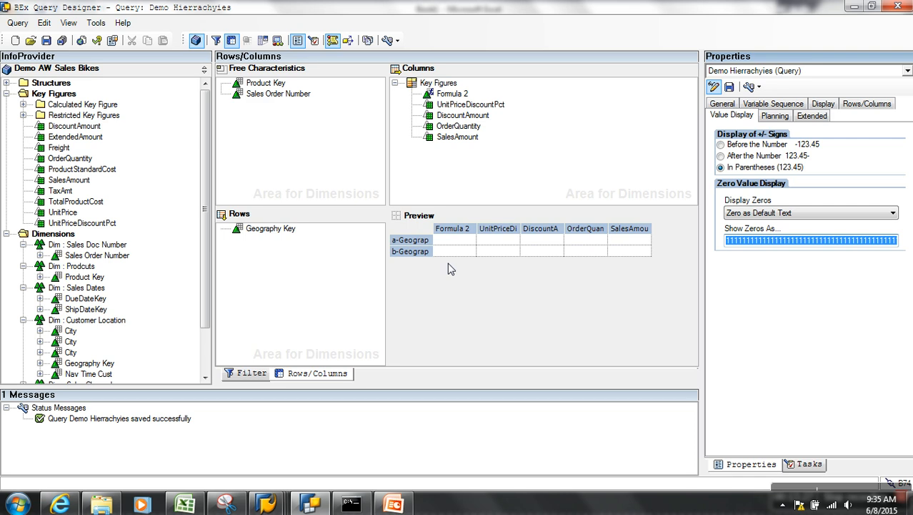
pyautogui.press('BackSpace')
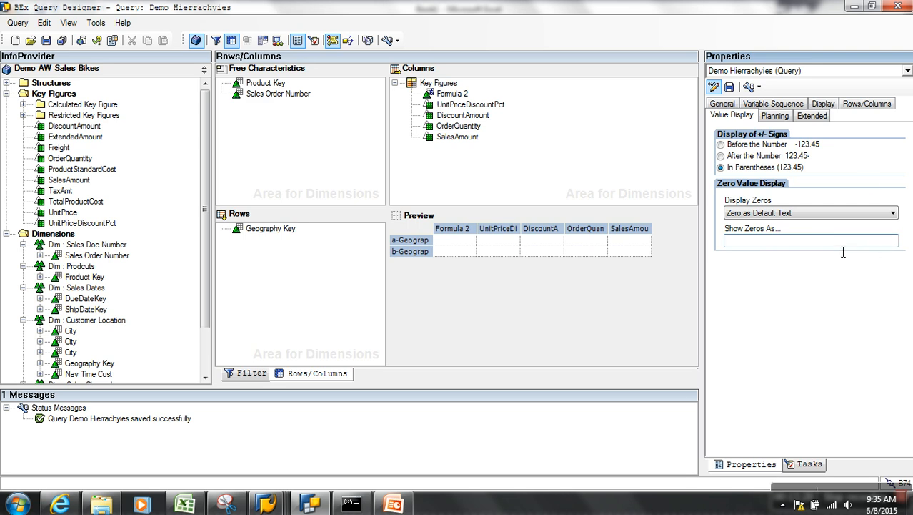
pyautogui.click(789, 218)
pyautogui.click(788, 224)
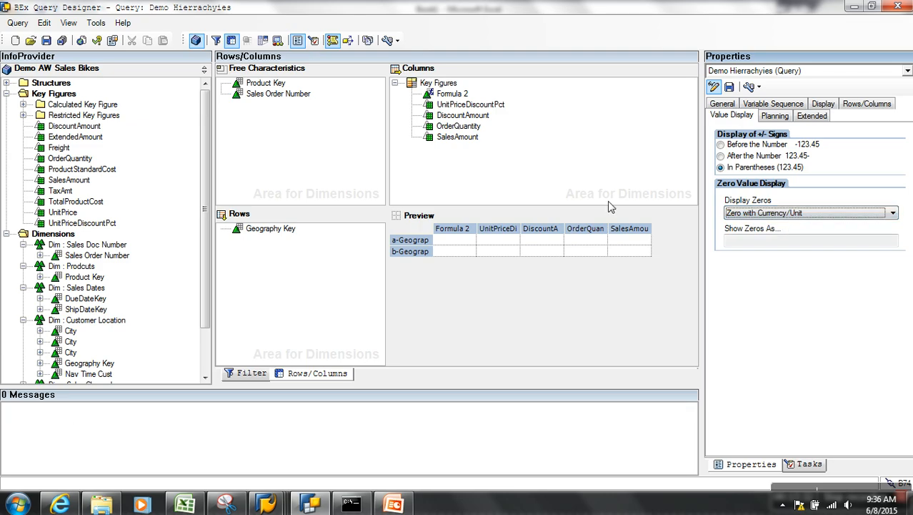
pyautogui.click(46, 40)
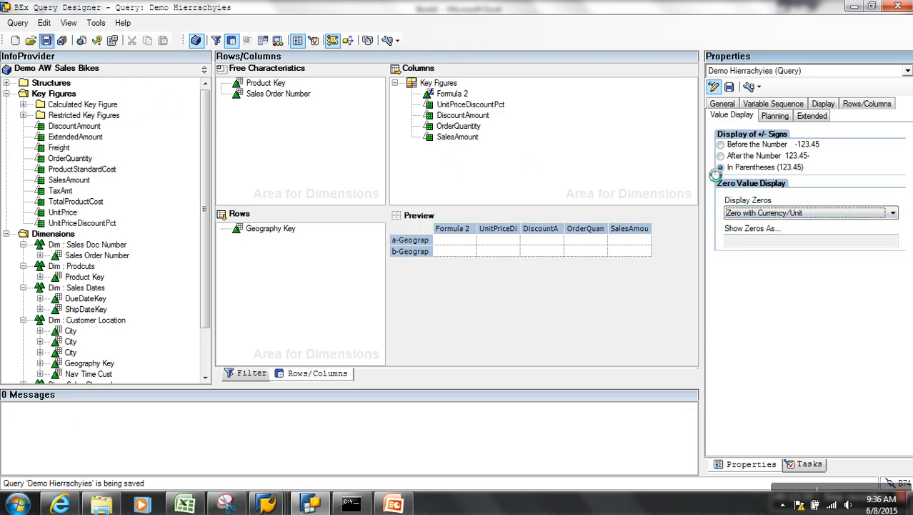
# Allow external access to the query under Release for OLE DB for OLAP and save it
pyautogui.click(773, 118)
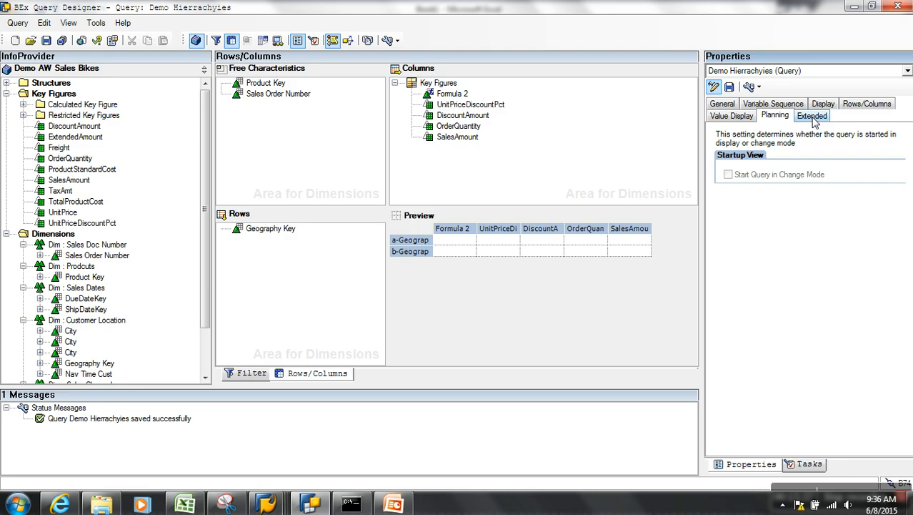
pyautogui.click(814, 120)
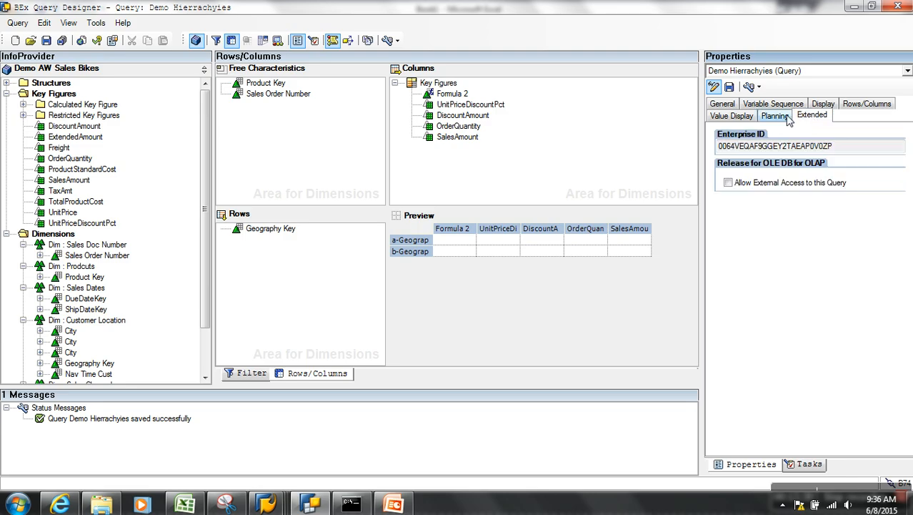
pyautogui.click(751, 185)
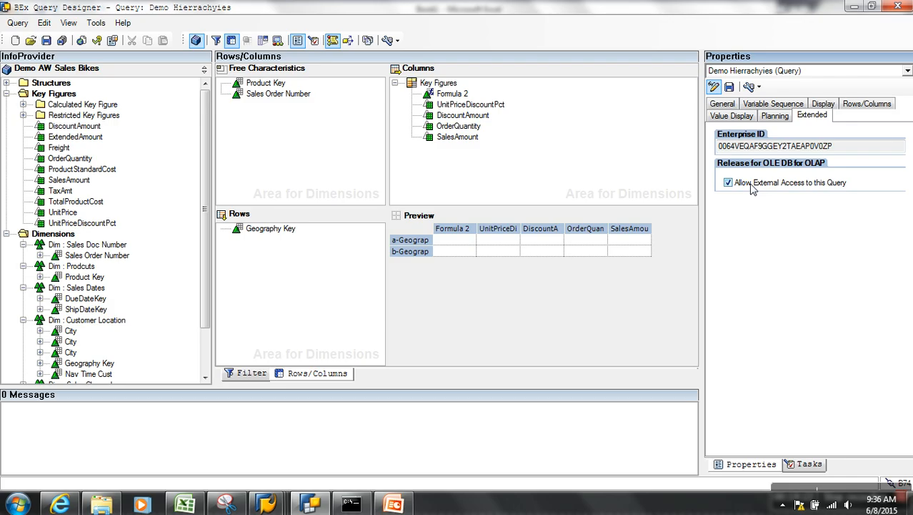
pyautogui.click(46, 41)
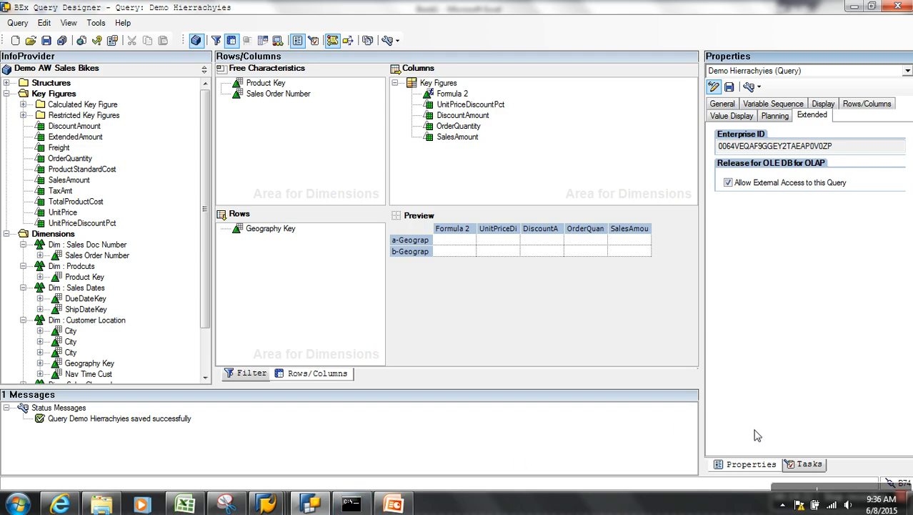
# Remove Geography Key from the rows and Product Key and Sales Order Number from the free characteristics
pyautogui.click(279, 230)
pyautogui.moveTo(290, 229); pyautogui.dragTo(169, 269)
pyautogui.moveTo(277, 83); pyautogui.dragTo(175, 114)
pyautogui.moveTo(244, 89); pyautogui.dragTo(166, 176)
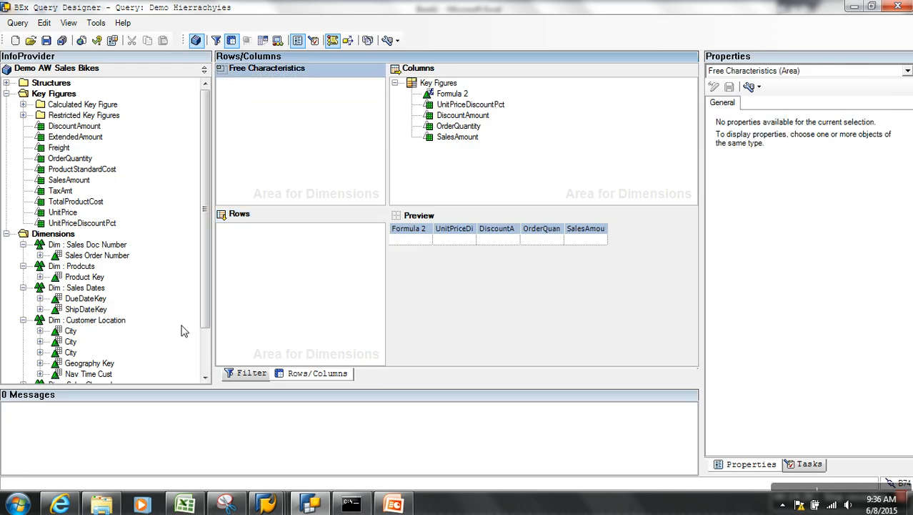
# Expand the Sales Channel and Sales Line Number dimensions and turn on the display of technical names
pyautogui.click(204, 351)
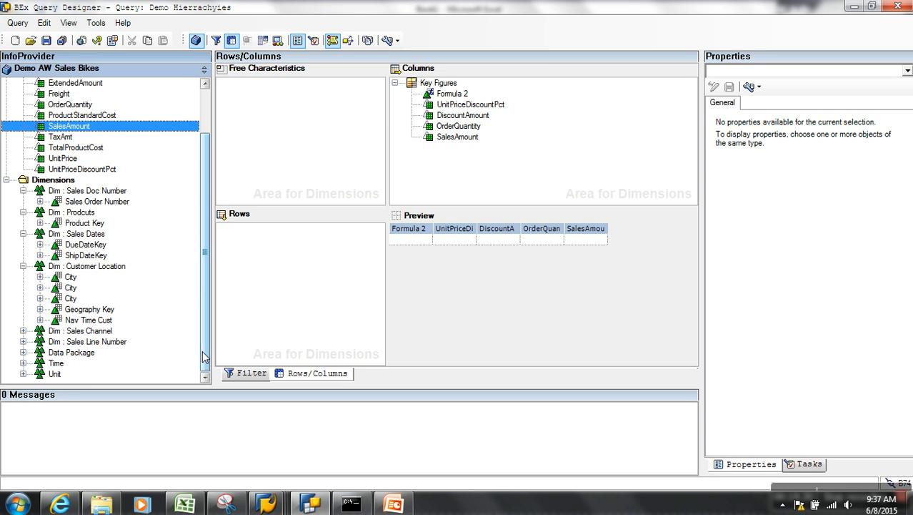
pyautogui.click(25, 332)
pyautogui.click(23, 331)
pyautogui.click(24, 353)
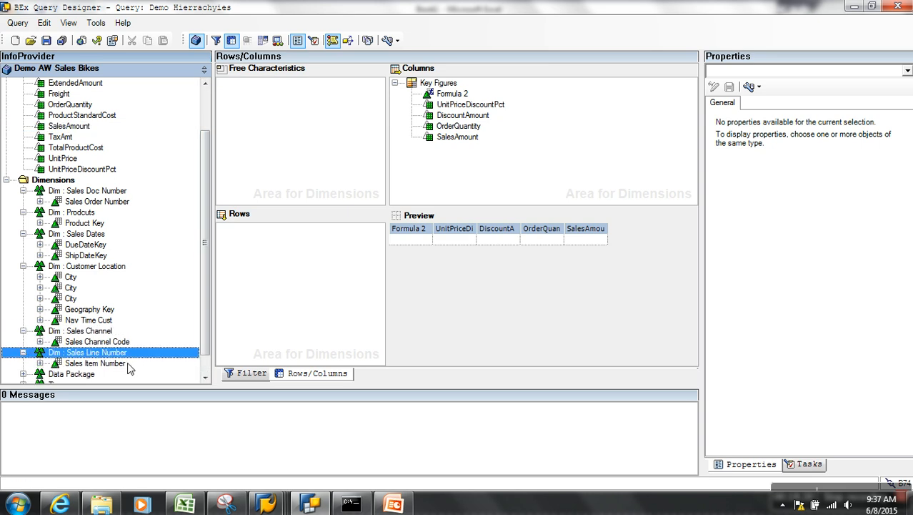
pyautogui.scroll(-1, 203, 343)
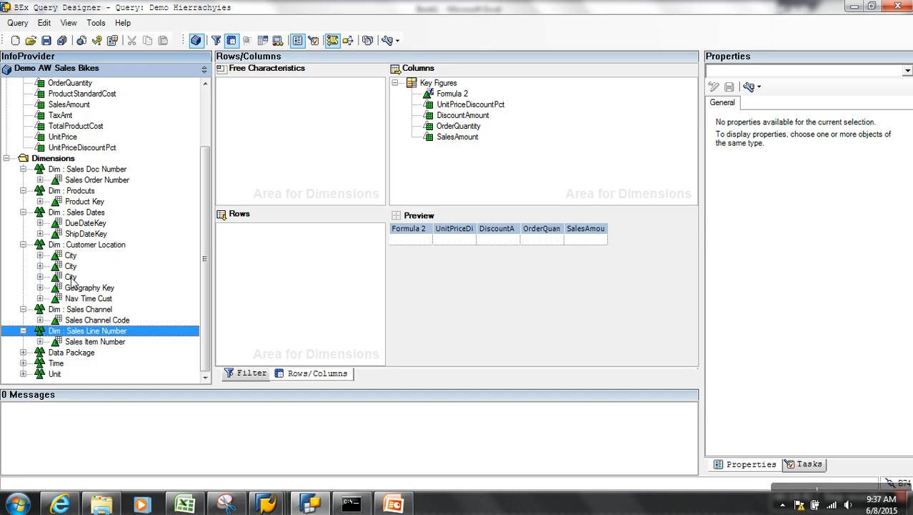
pyautogui.click(387, 40)
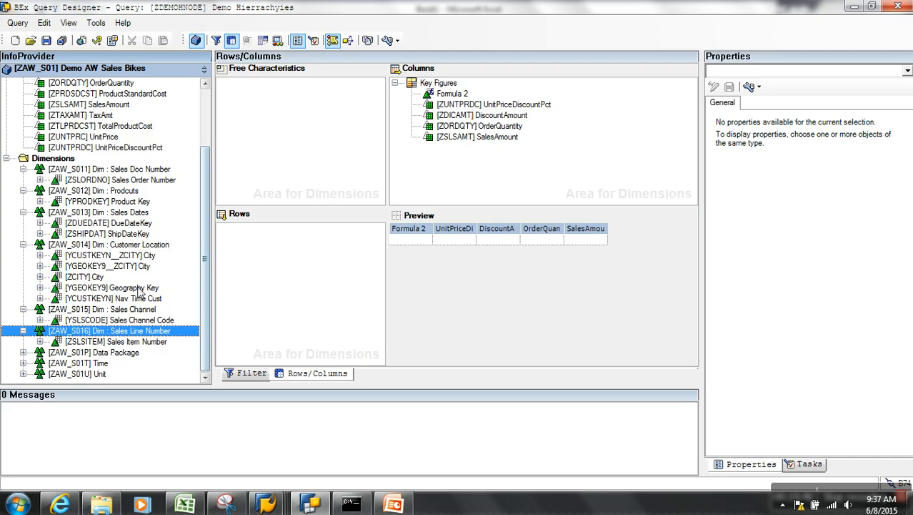
# Add Sales Channel Code, Geography Key, City, Product Key and Sales Order Number to the rows in that order and save the query
pyautogui.moveTo(101, 287); pyautogui.dragTo(255, 258)
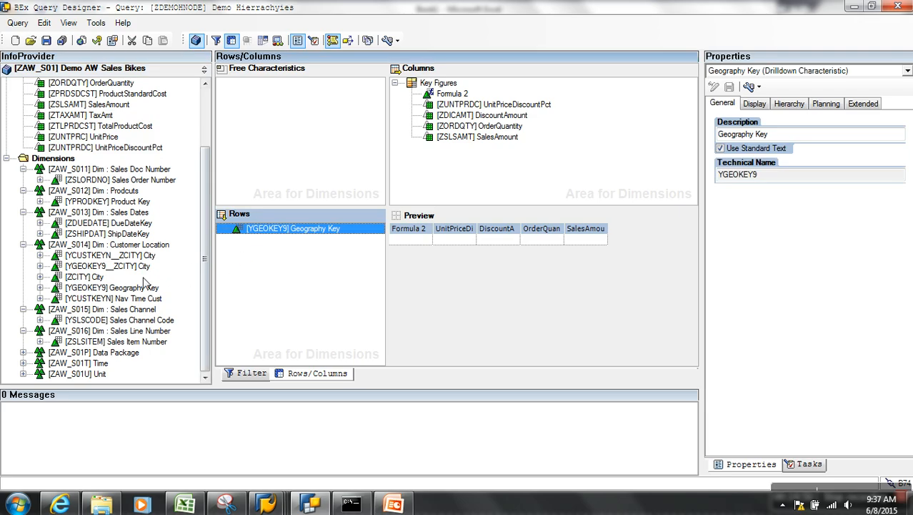
pyautogui.moveTo(100, 277); pyautogui.dragTo(247, 265)
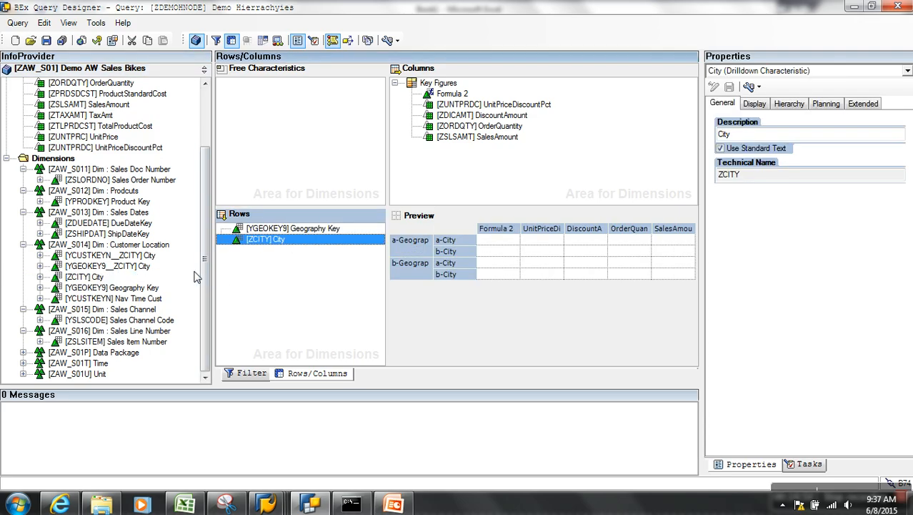
pyautogui.click(129, 203)
pyautogui.moveTo(129, 205); pyautogui.dragTo(255, 250)
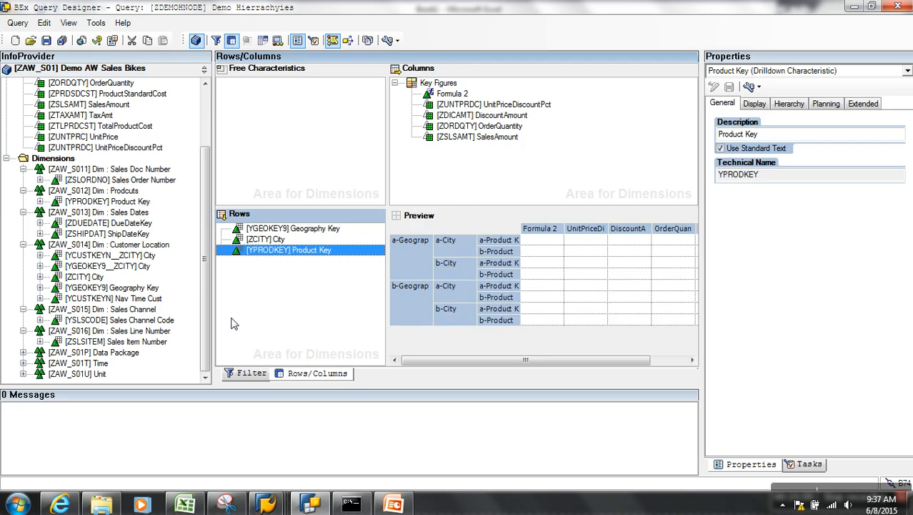
pyautogui.moveTo(157, 321); pyautogui.dragTo(286, 227)
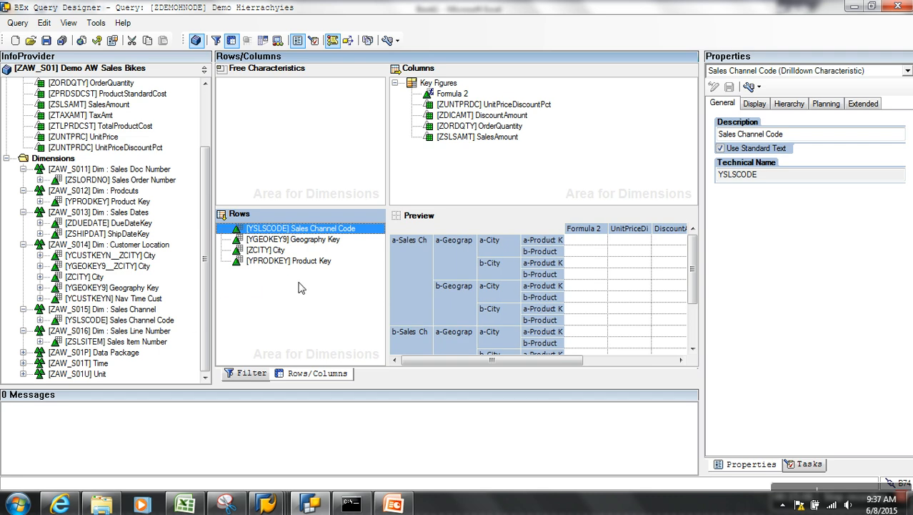
pyautogui.moveTo(144, 183); pyautogui.dragTo(276, 264)
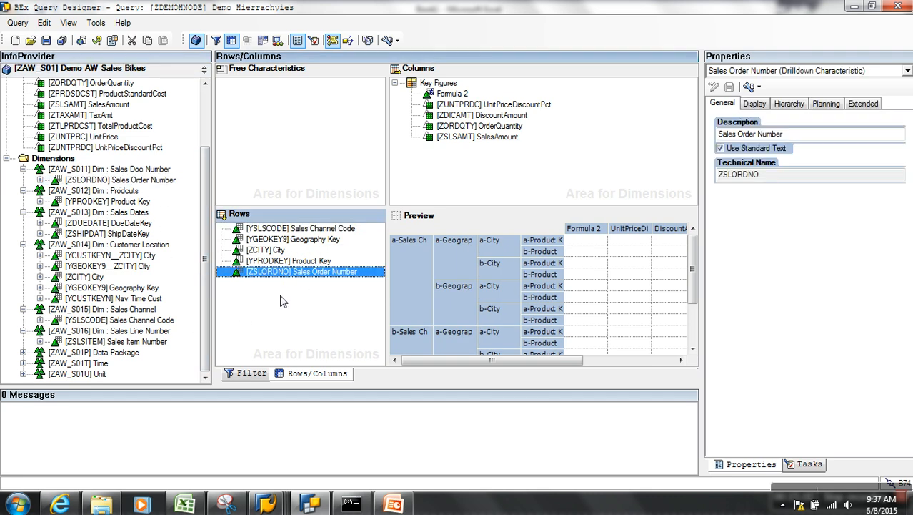
pyautogui.click(46, 40)
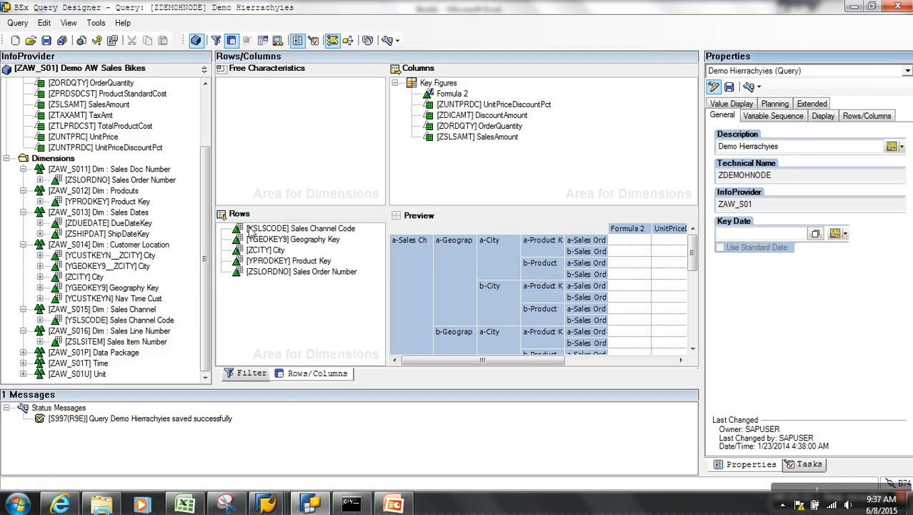
# Set Results Rows to Always Suppress for Geography Key, City, Product Key and Sales Order Number together, and save the query
pyautogui.click(287, 240)
pyautogui.keyDown('ctrl'); pyautogui.click(310, 272); pyautogui.keyUp('ctrl')
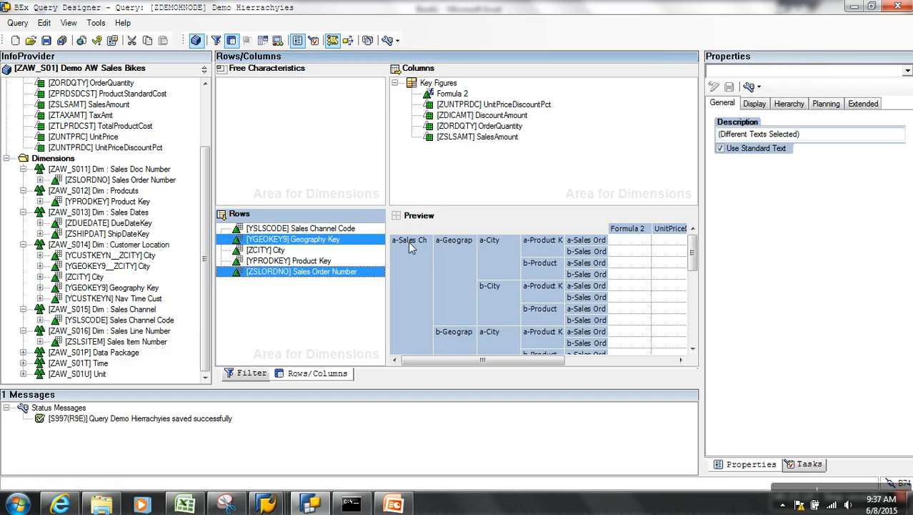
pyautogui.keyDown('ctrl'); pyautogui.click(271, 261); pyautogui.keyUp('ctrl')
pyautogui.keyDown('ctrl'); pyautogui.click(269, 250); pyautogui.keyUp('ctrl')
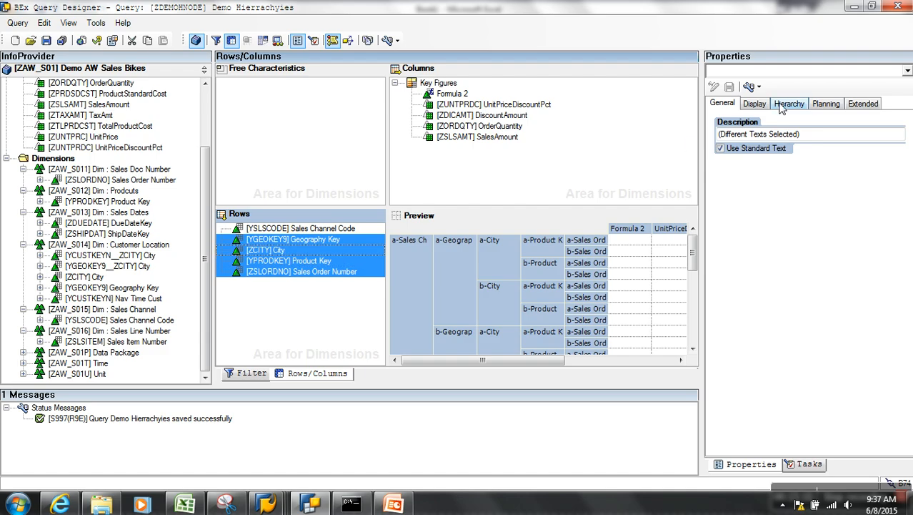
pyautogui.click(754, 104)
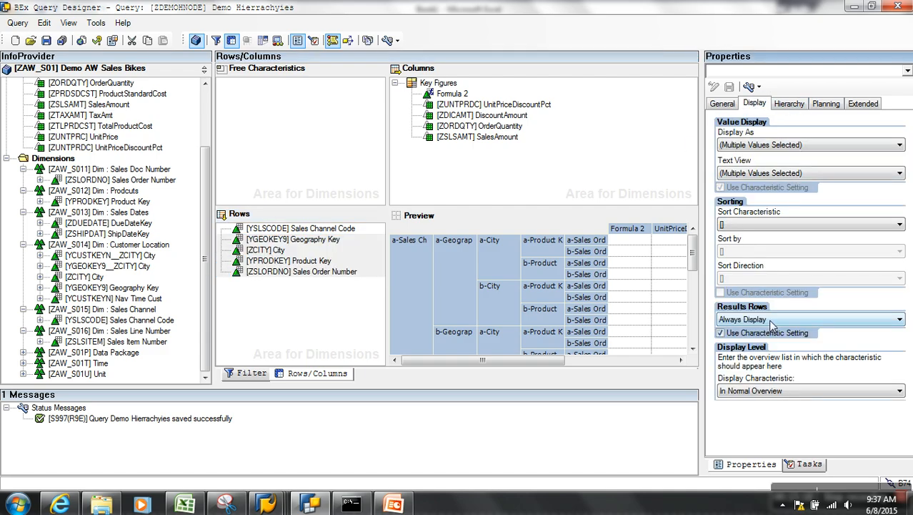
pyautogui.click(772, 319)
pyautogui.click(772, 349)
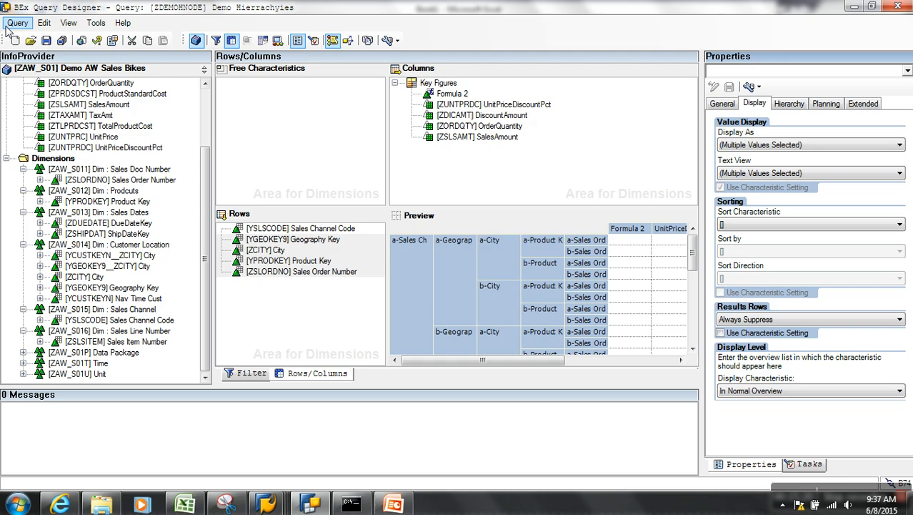
pyautogui.click(45, 42)
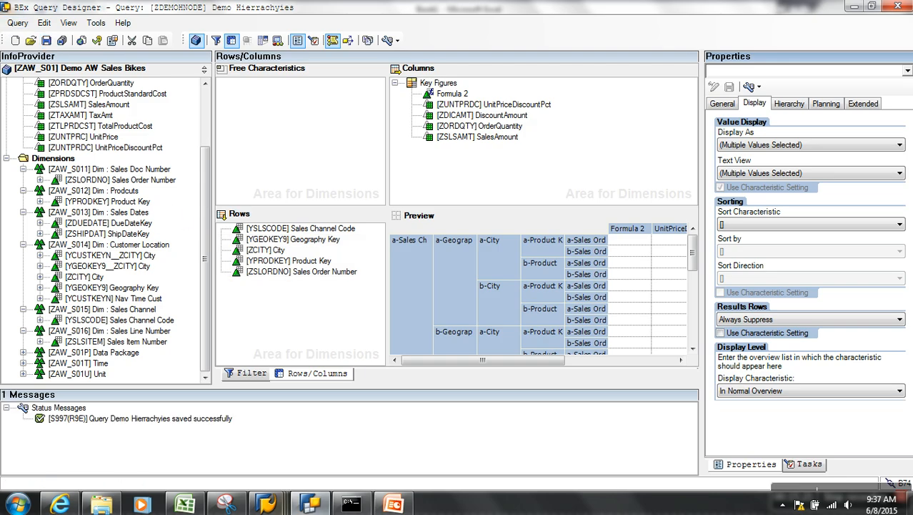
# Switch to the SAP Query Monitor, leave the old result and rerun the query with its new row layout
pyautogui.moveTo(272, 505)
pyautogui.click(508, 411)
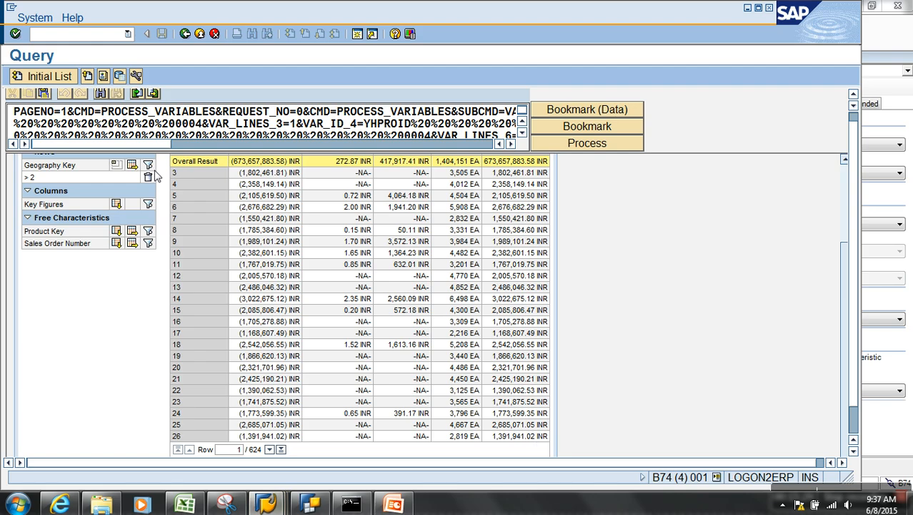
pyautogui.click(185, 33)
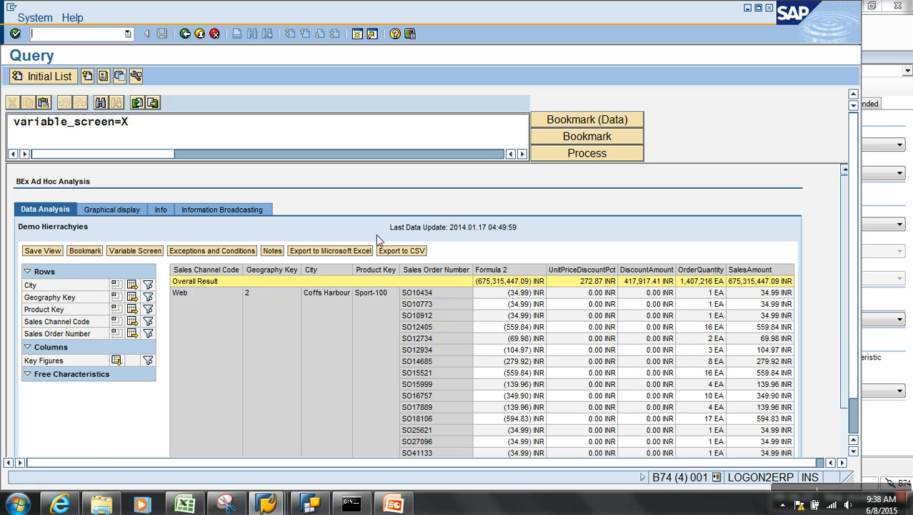
# Switch to BEx Query Designer, activate Display as Hierarchy for the Rows area, expanded to Sales Channel Code, and save the query
pyautogui.click(312, 504)
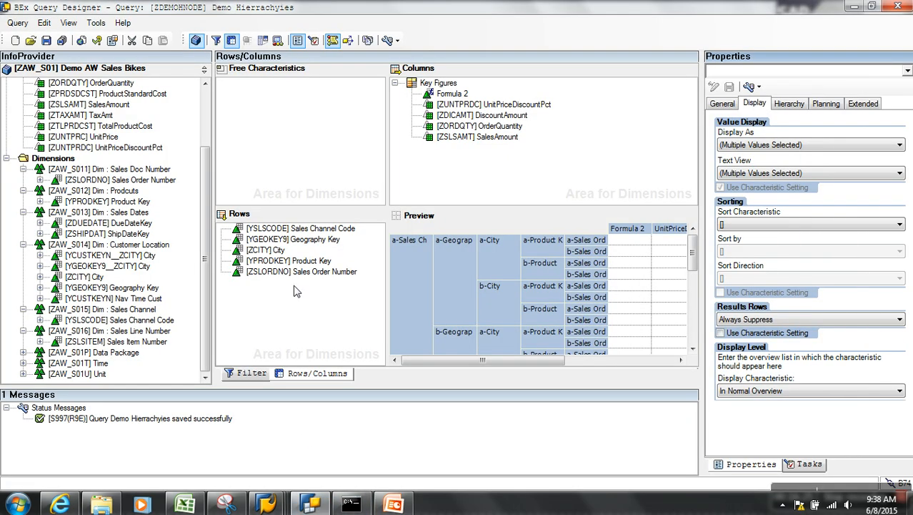
pyautogui.click(278, 273)
pyautogui.click(304, 261)
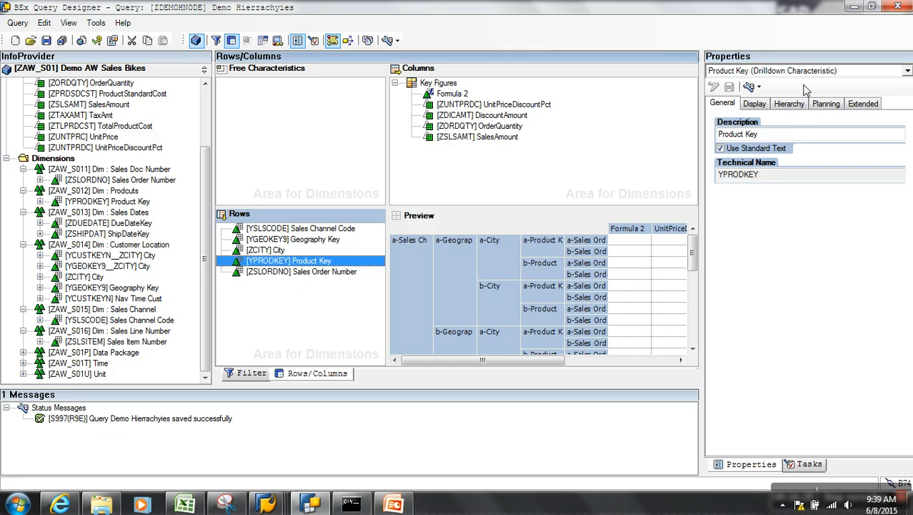
pyautogui.click(238, 216)
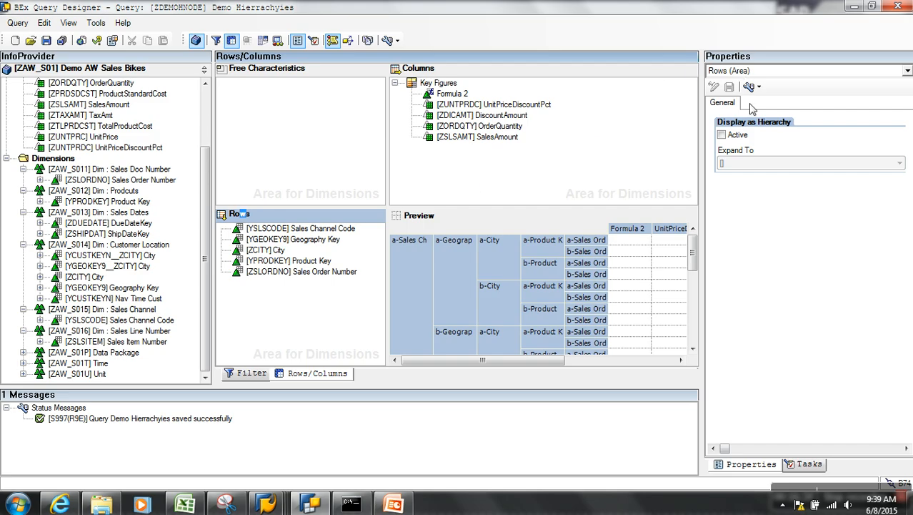
pyautogui.click(722, 135)
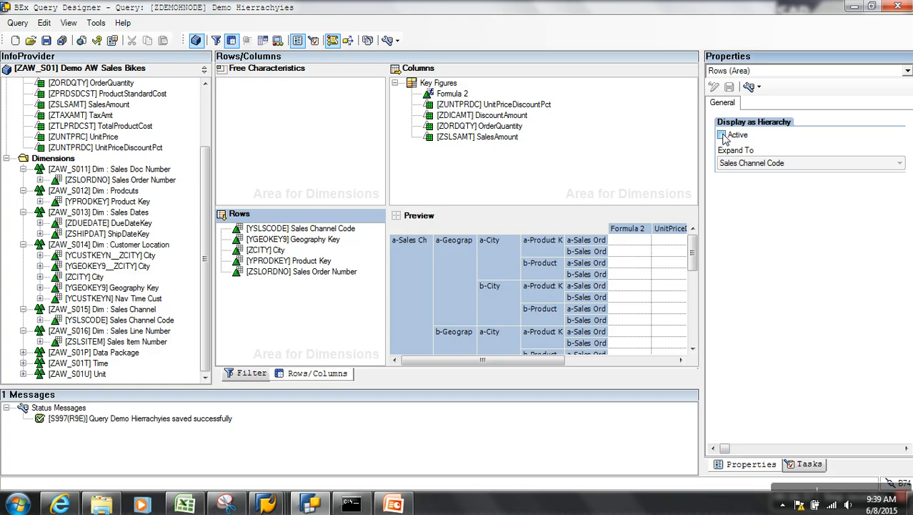
pyautogui.click(759, 164)
pyautogui.click(759, 174)
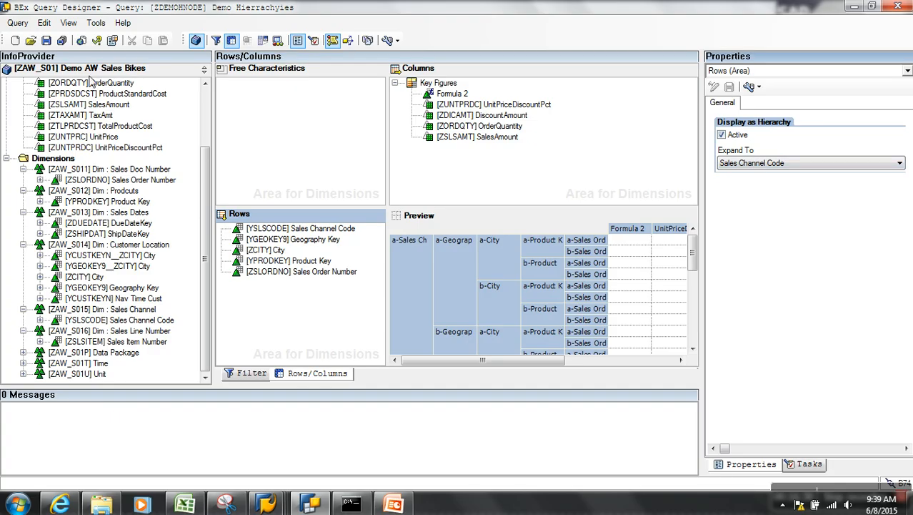
pyautogui.click(46, 41)
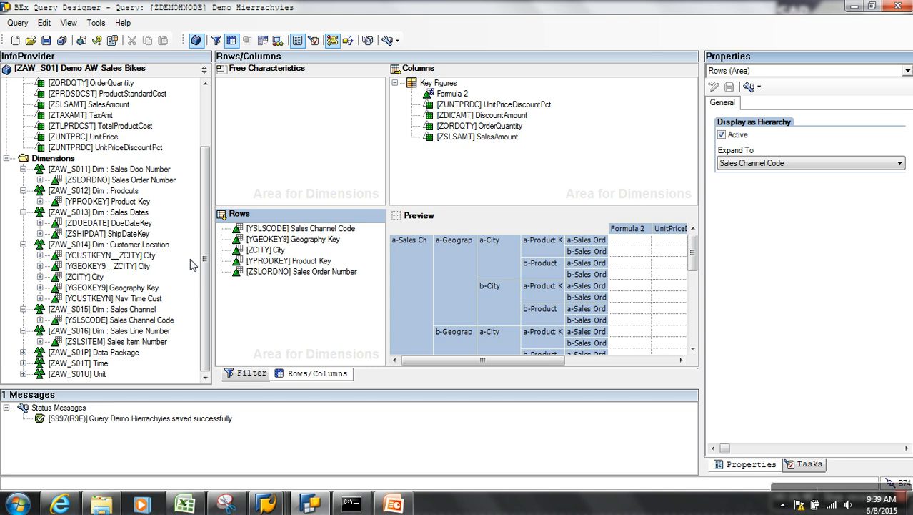
# Switch to the SAP Query Monitor, leave the old result and rerun the query with its rows displayed as a hierarchy
pyautogui.hotkey('alt', 'Tab')
pyautogui.click(185, 34)
pyautogui.click(43, 81)
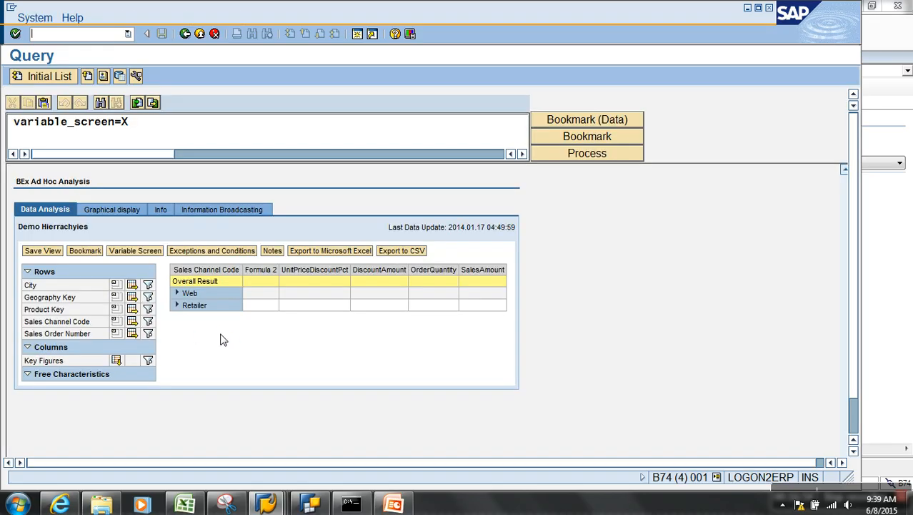
# Expand the row hierarchy through Web, geography key 17, St. Leonards and the first Sport-100 to its sales orders, and leave the result
pyautogui.click(178, 295)
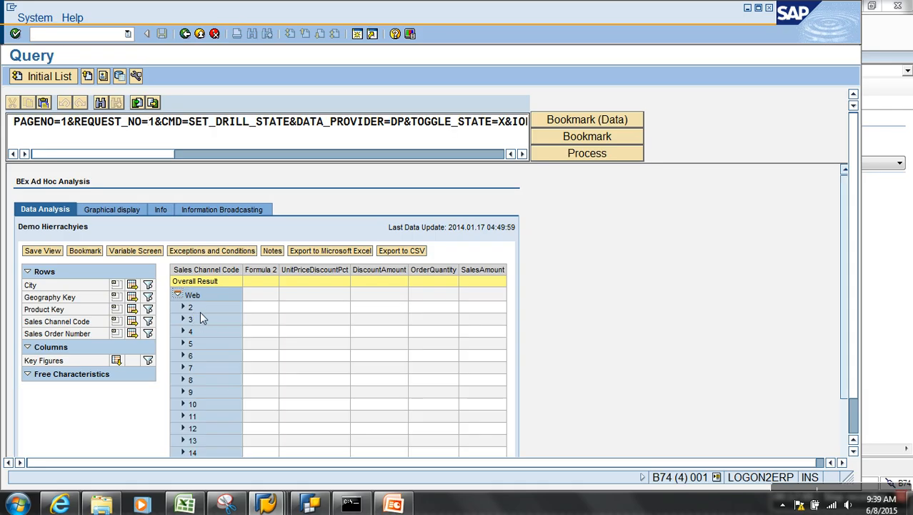
pyautogui.scroll(-3, 200, 318)
pyautogui.click(183, 351)
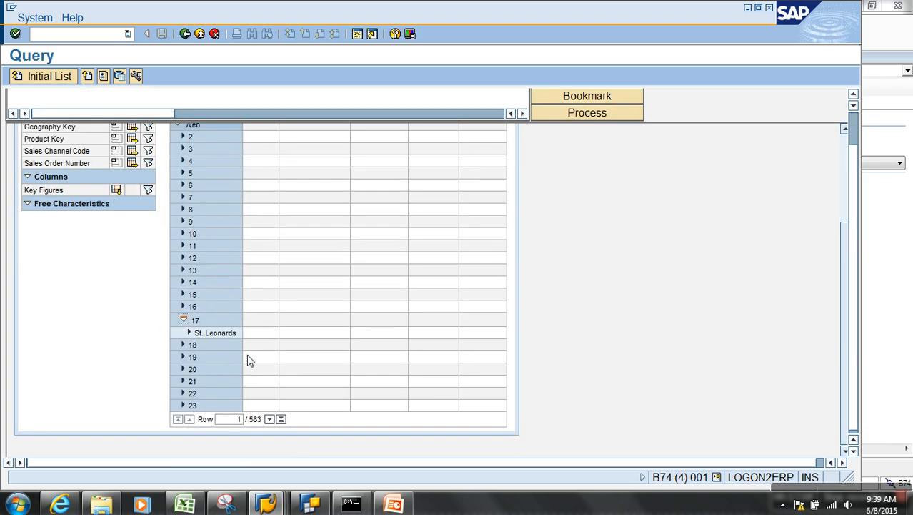
pyautogui.click(189, 332)
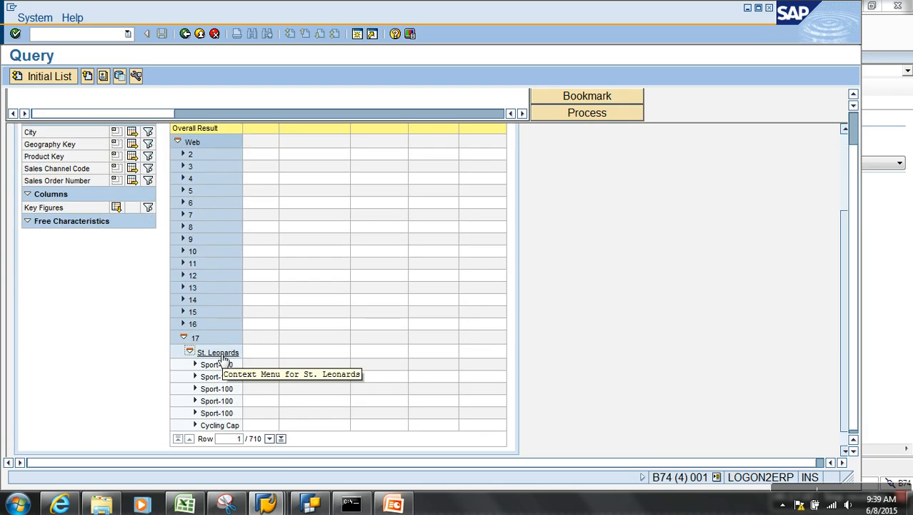
pyautogui.click(195, 364)
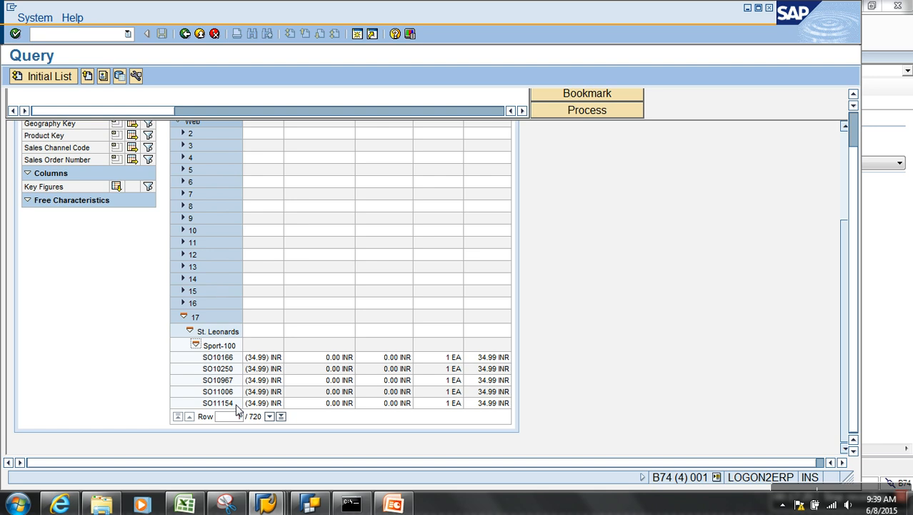
pyautogui.click(185, 34)
# In BEx Query Designer, add a selection named Discounts to the Key Figures structure and nest UnitPriceDiscountPct and DiscountAmount under it
pyautogui.click(311, 504)
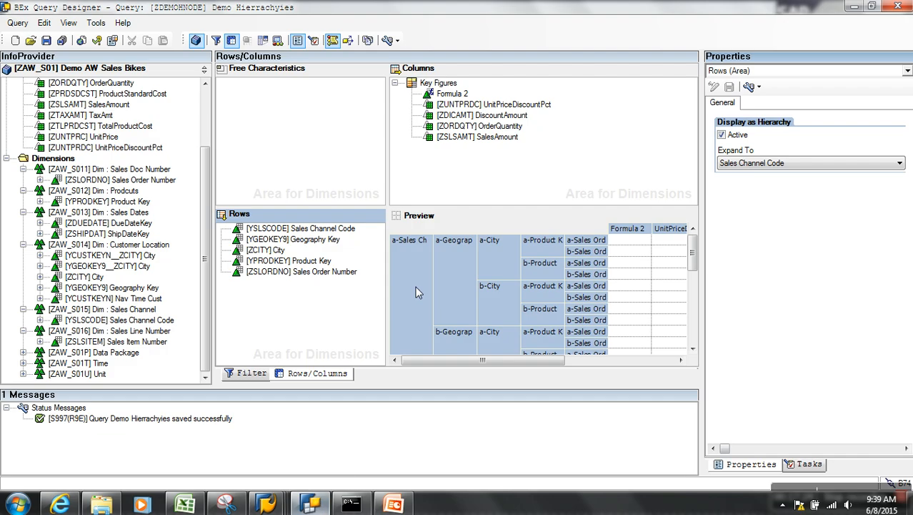
pyautogui.click(500, 104)
pyautogui.click(510, 116)
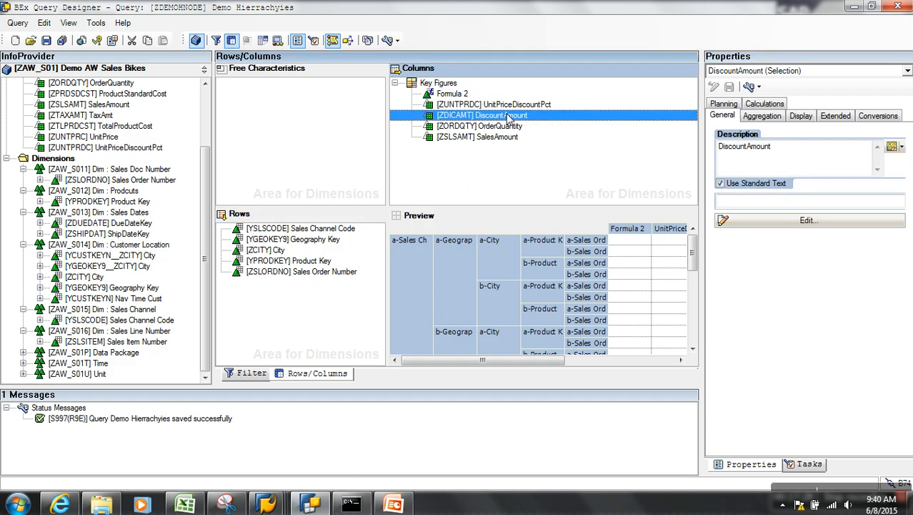
pyautogui.rightClick(443, 84)
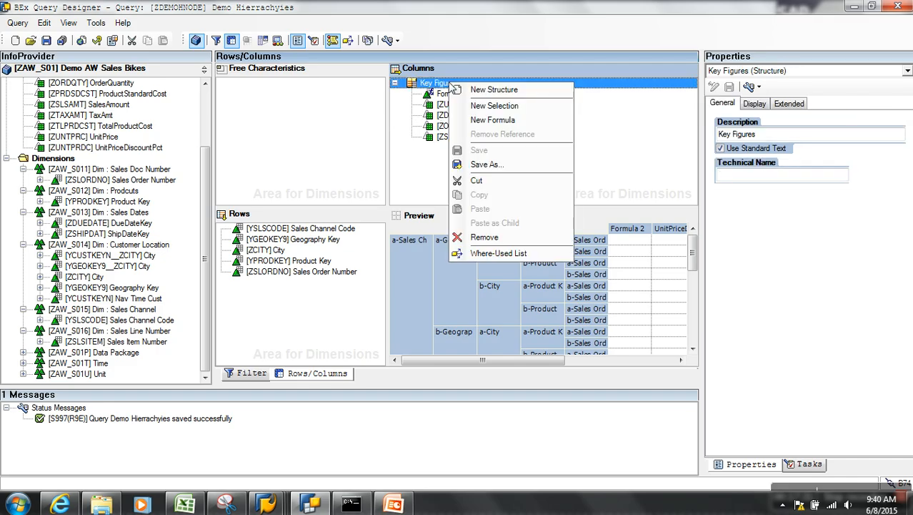
pyautogui.click(509, 107)
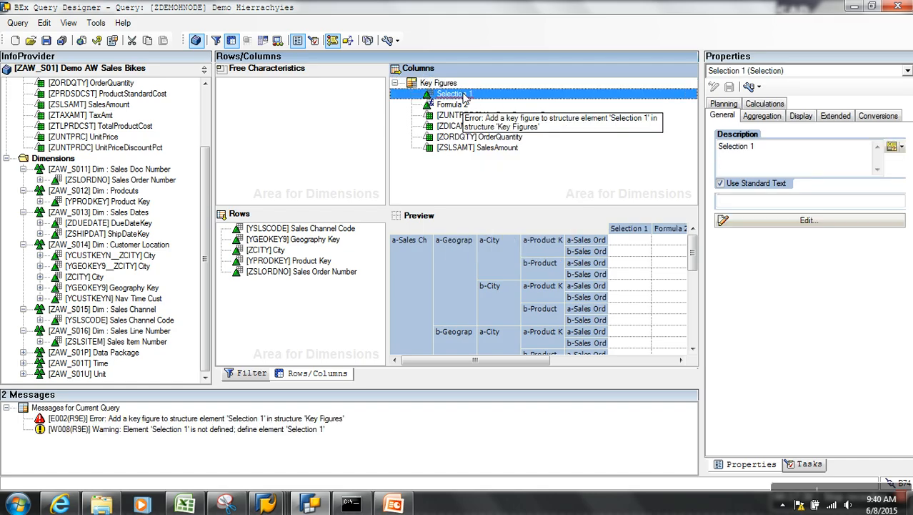
pyautogui.click(800, 160)
pyautogui.moveTo(779, 149); pyautogui.dragTo(659, 153)
pyautogui.write('Discounts')
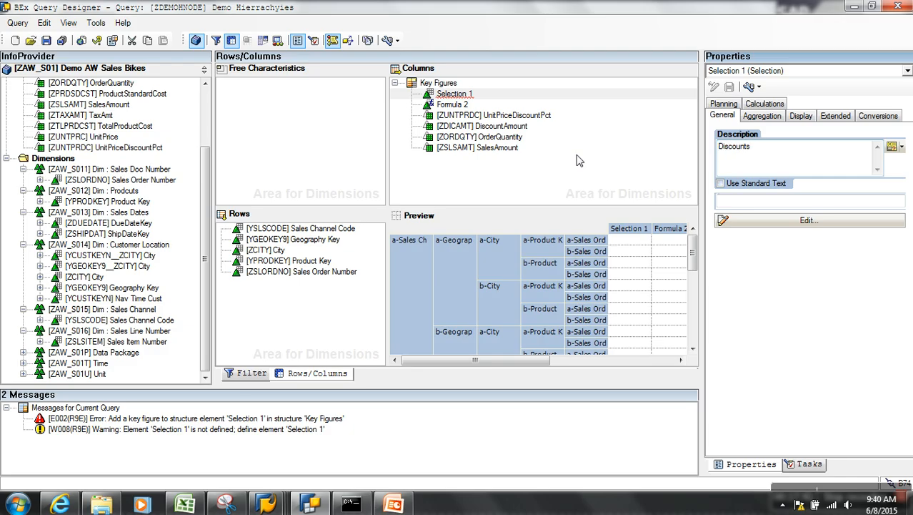
pyautogui.click(580, 200)
pyautogui.moveTo(470, 118); pyautogui.dragTo(468, 96)
pyautogui.moveTo(472, 127)
pyautogui.mouseDown()
pyautogui.moveTo(478, 107)
pyautogui.moveTo(471, 118)
pyautogui.mouseUp()
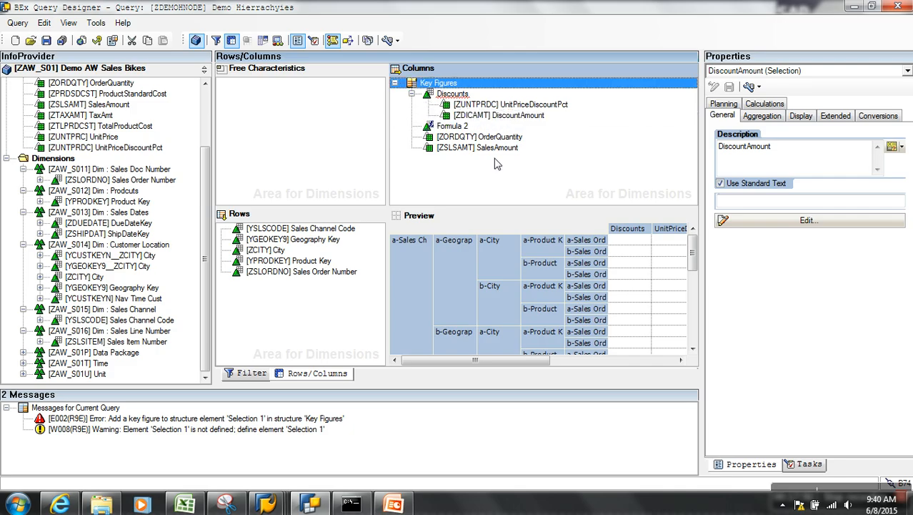
# Add a selection named Others to the Key Figures structure and nest OrderQuantity, SalesAmount and Formula 2 under it
pyautogui.rightClick(449, 86)
pyautogui.click(438, 105)
pyautogui.click(466, 127)
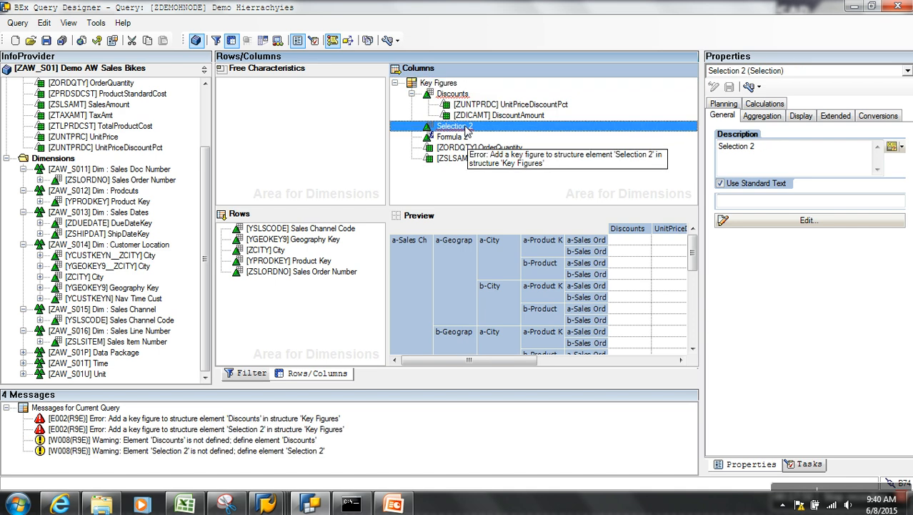
pyautogui.moveTo(774, 160); pyautogui.dragTo(671, 166)
pyautogui.write('Others')
pyautogui.click(449, 157)
pyautogui.click(450, 140)
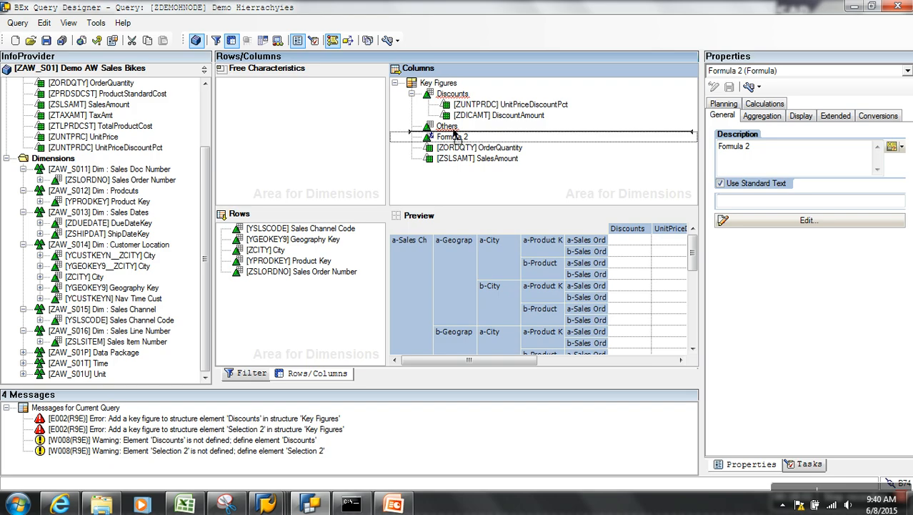
pyautogui.moveTo(456, 138)
pyautogui.mouseDown()
pyautogui.moveTo(463, 157)
pyautogui.moveTo(453, 131)
pyautogui.moveTo(461, 137)
pyautogui.mouseUp()
pyautogui.click(462, 147)
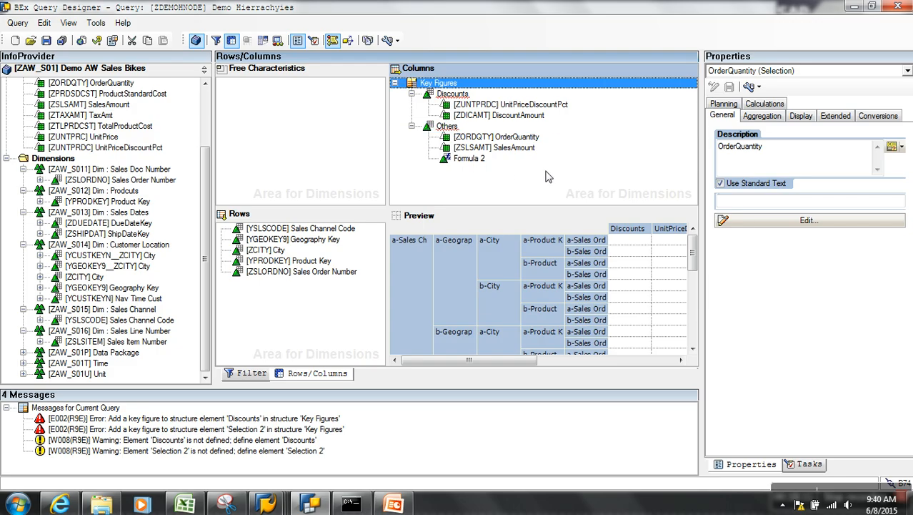
# Collapse the Discounts and Others nodes, try to save the query and decline to save it with errors
pyautogui.click(411, 125)
pyautogui.click(412, 94)
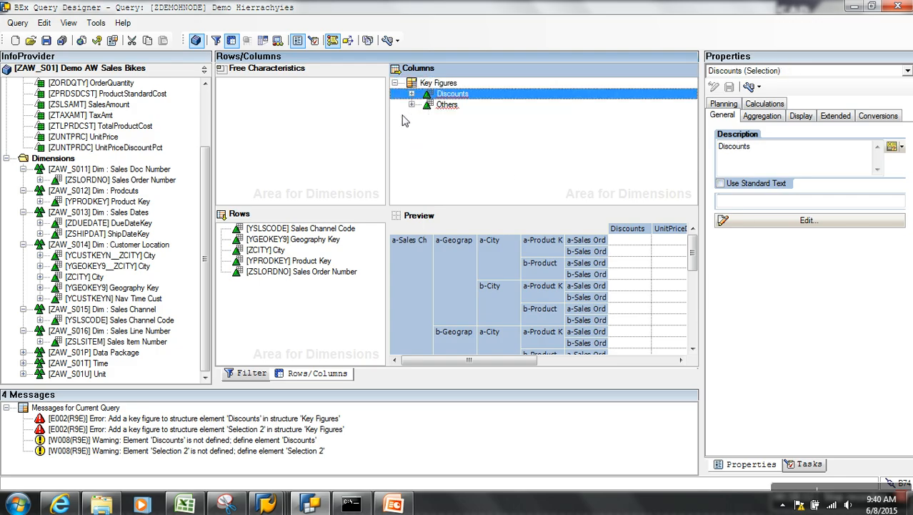
pyautogui.click(45, 40)
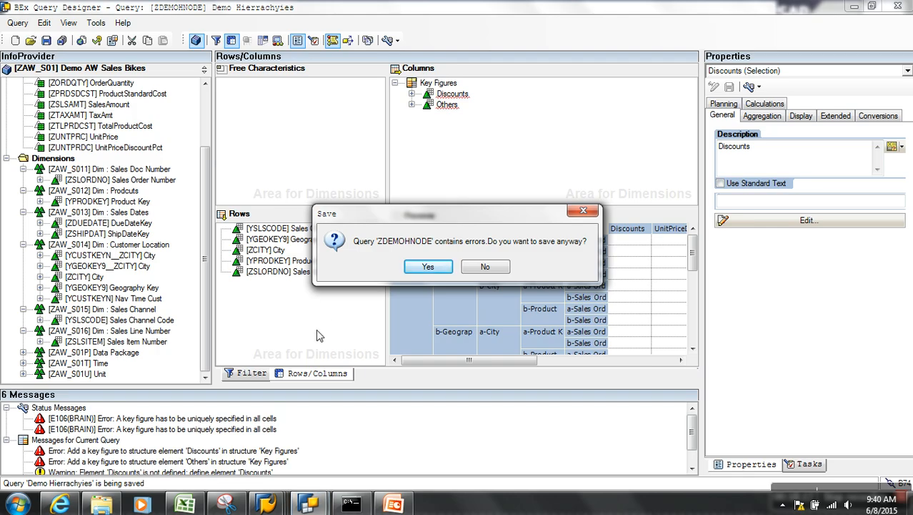
pyautogui.click(486, 266)
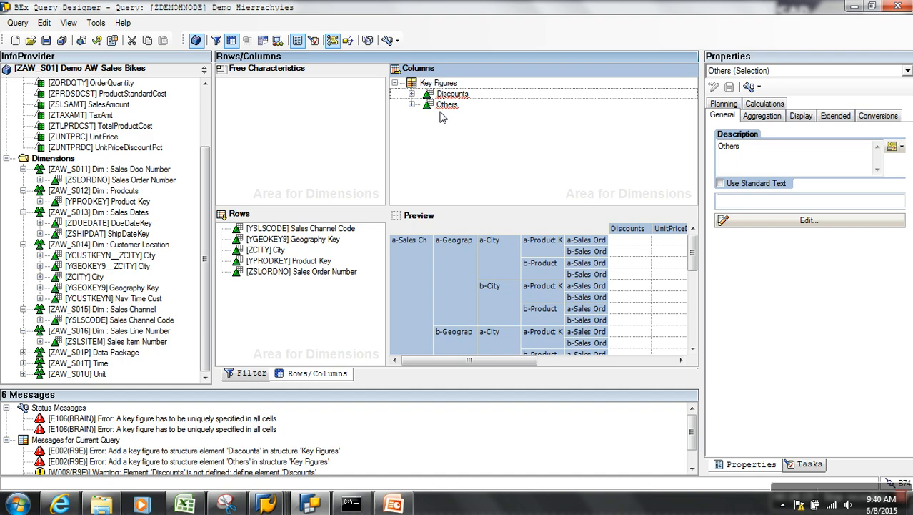
# Edit the Discounts selection and assign the OrderQuantity key figure to it
pyautogui.rightClick(456, 94)
pyautogui.click(494, 101)
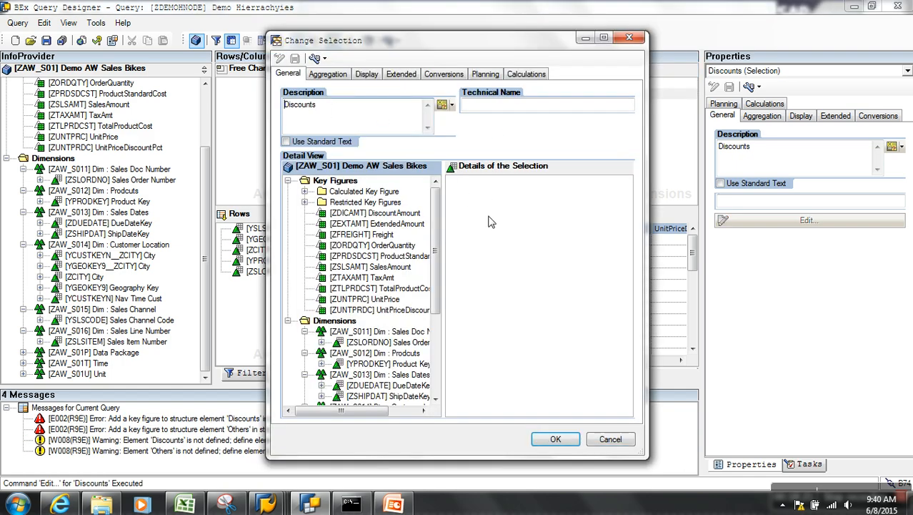
pyautogui.moveTo(395, 246); pyautogui.dragTo(553, 272)
pyautogui.click(556, 438)
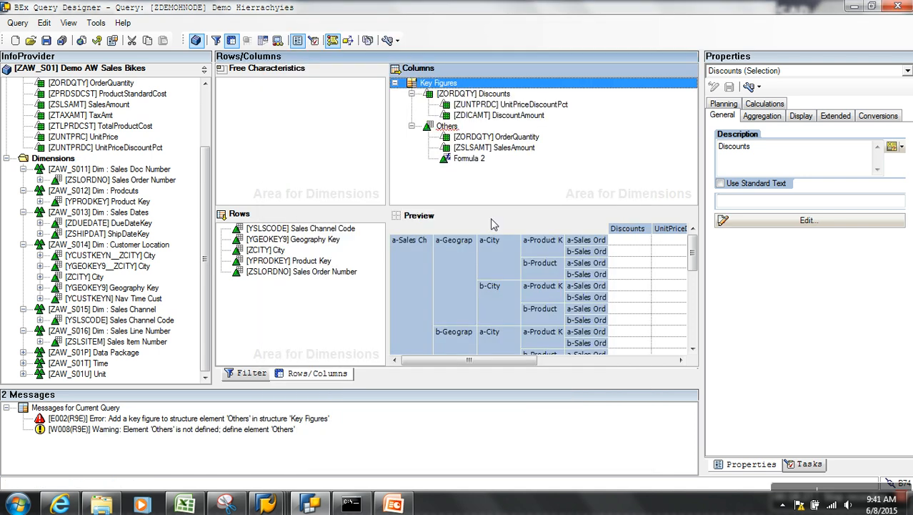
# Edit the Others selection and assign the SalesAmount key figure to it
pyautogui.rightClick(448, 125)
pyautogui.click(480, 134)
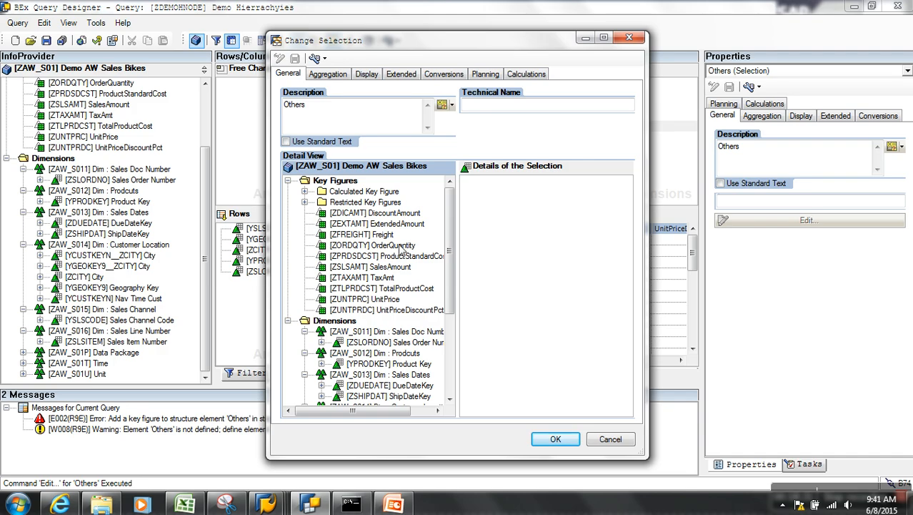
pyautogui.moveTo(401, 267); pyautogui.dragTo(544, 214)
pyautogui.click(555, 438)
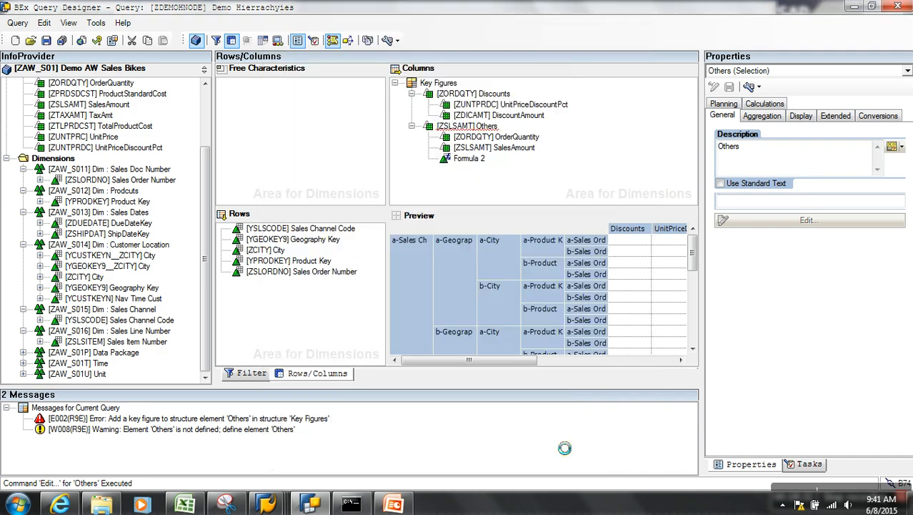
# Collapse the Others and Discounts nodes in the Key Figures structure and save the query
pyautogui.click(412, 126)
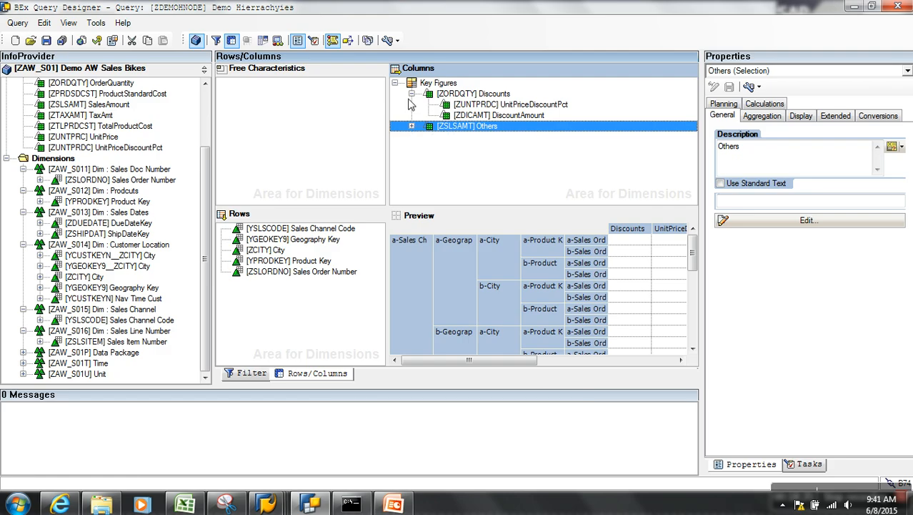
pyautogui.click(412, 94)
pyautogui.click(47, 40)
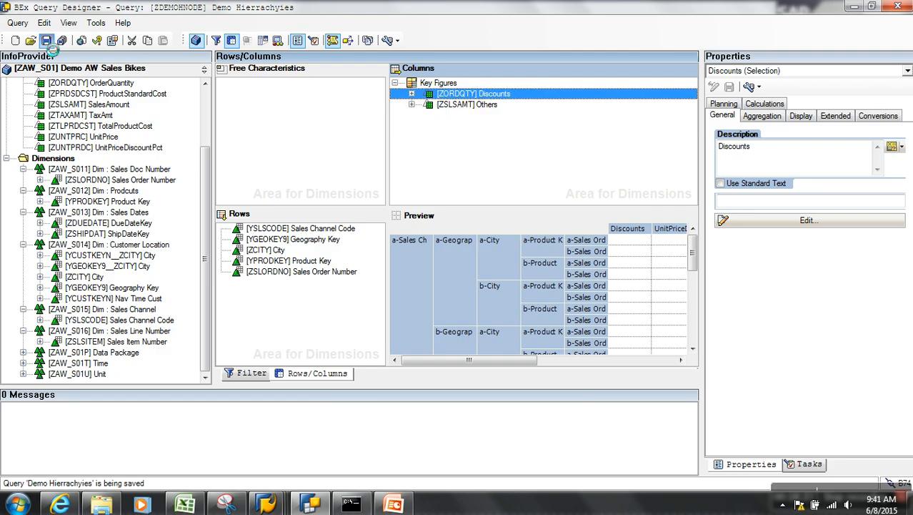
# Switch to the SAP Query Monitor, rerun the query, and collapse and re-expand the Discounts and Others column nodes
pyautogui.hotkey('alt', 'Tab')
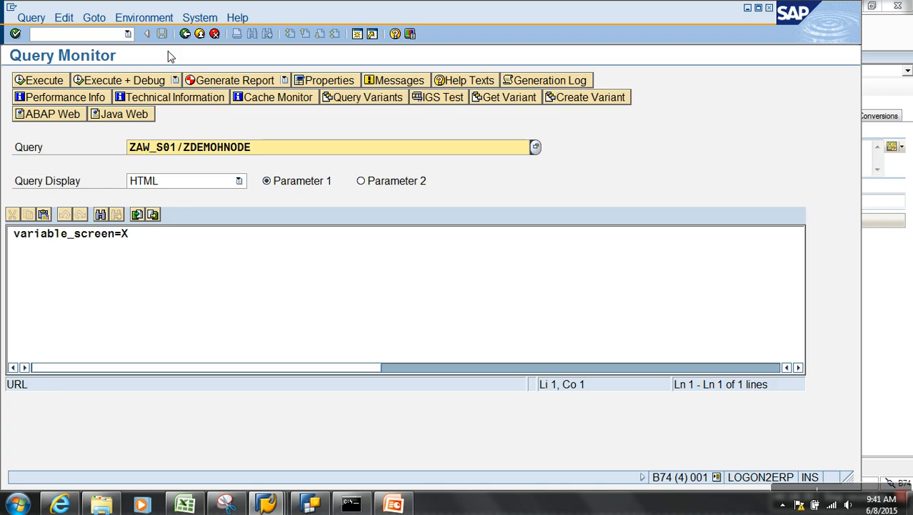
pyautogui.click(58, 84)
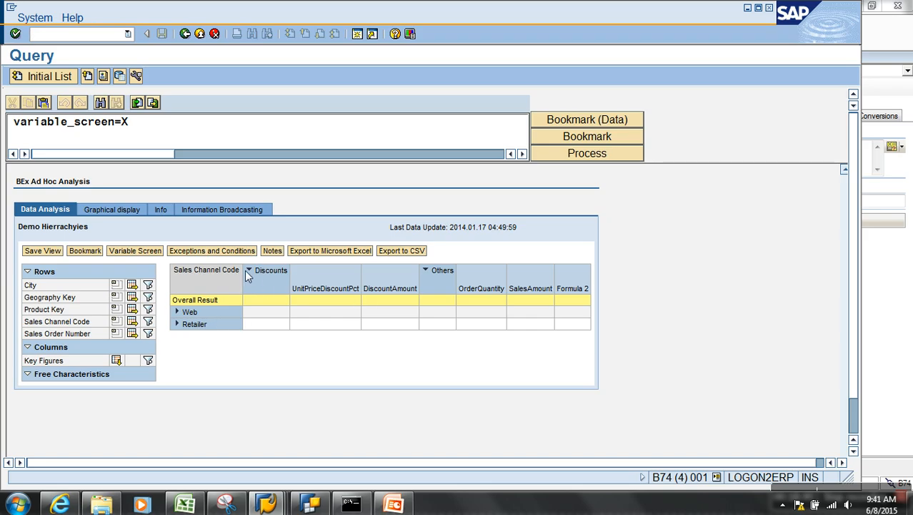
pyautogui.click(249, 271)
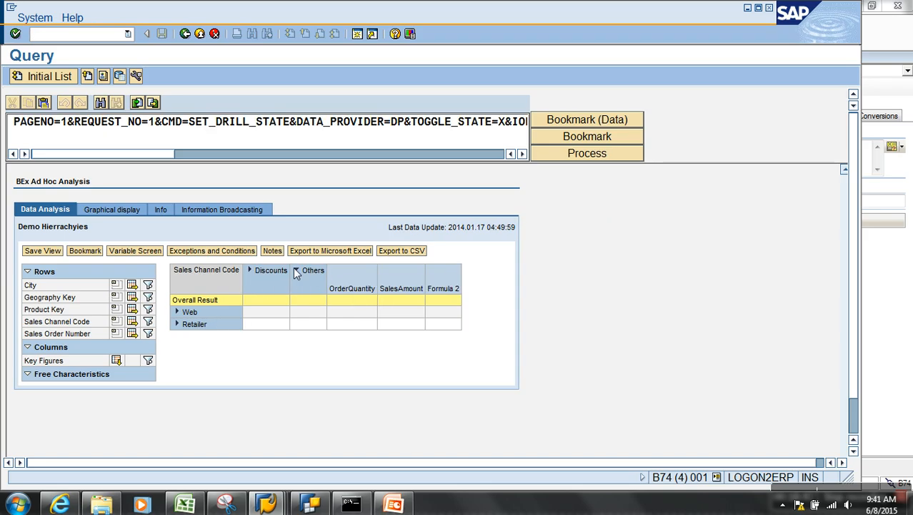
pyautogui.click(296, 271)
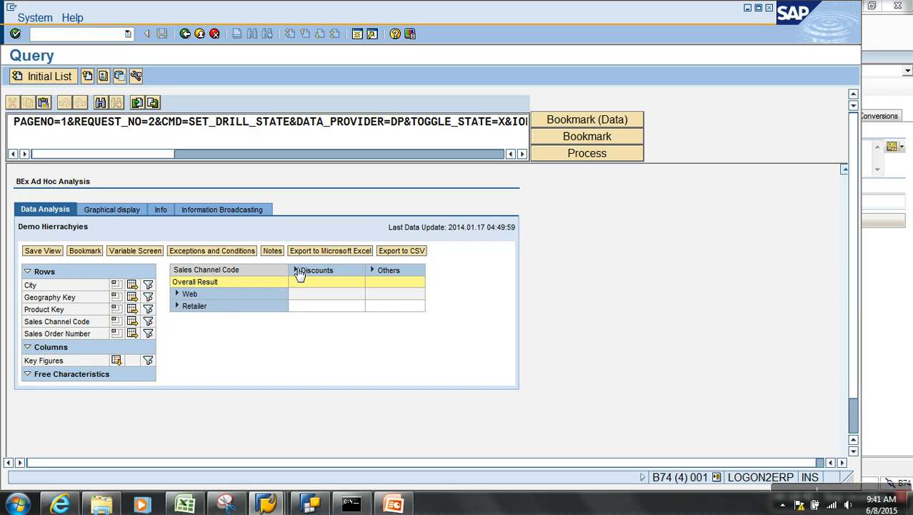
pyautogui.click(295, 269)
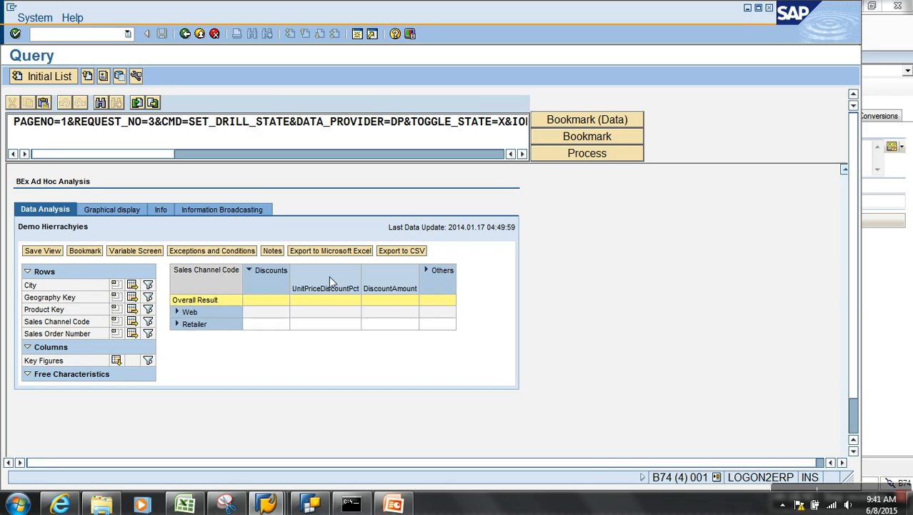
pyautogui.click(431, 290)
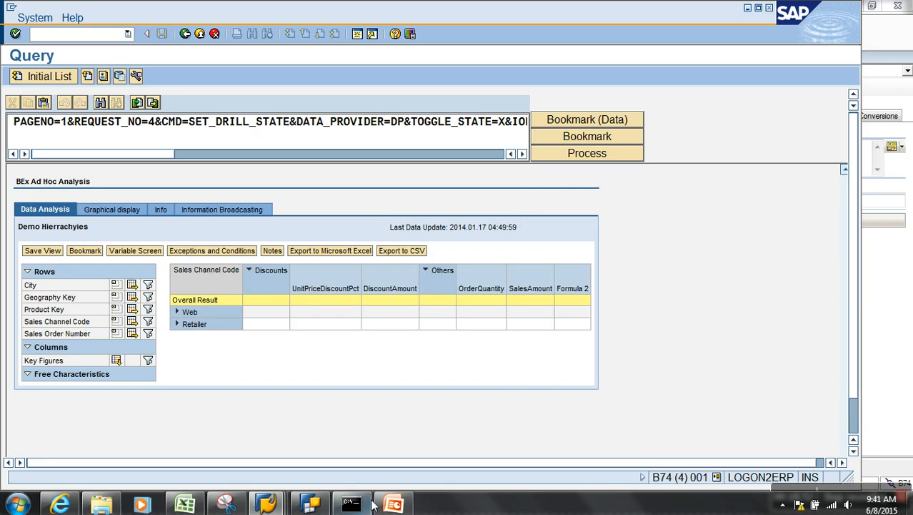
# Switch to BEx Query Designer, activate hierarchy display for the Columns area expanded to Key Figures, and save the query
pyautogui.click(312, 504)
pyautogui.click(433, 69)
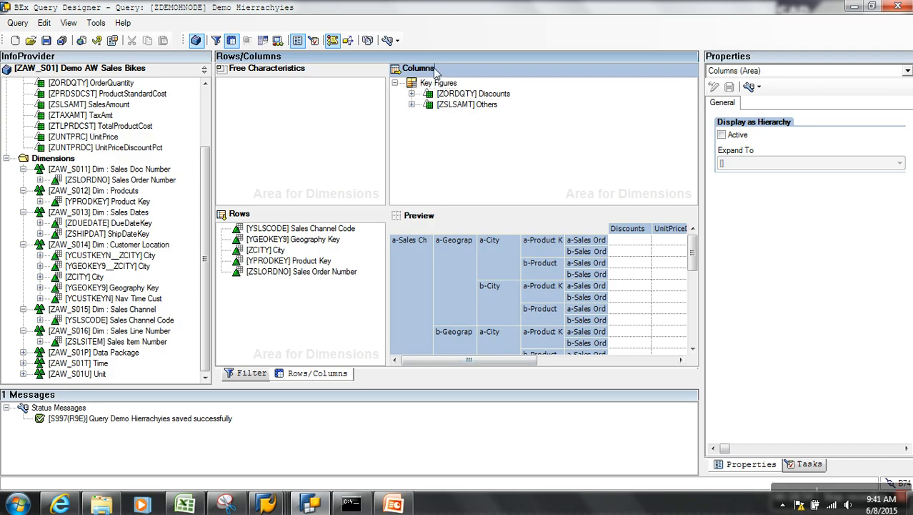
pyautogui.click(723, 135)
pyautogui.click(751, 164)
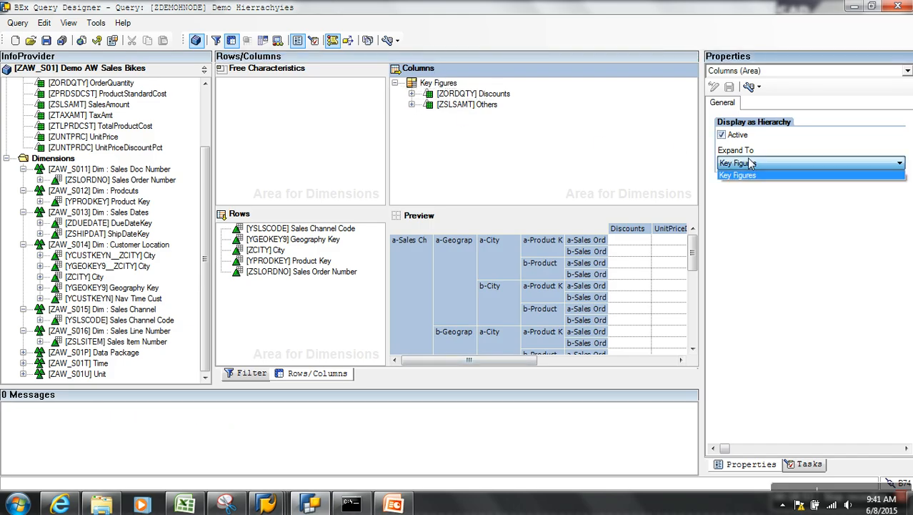
pyautogui.click(756, 176)
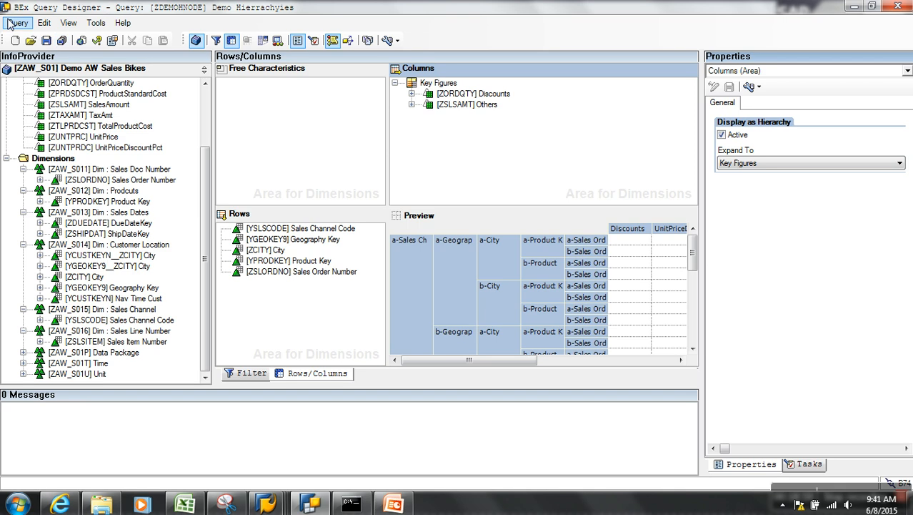
pyautogui.click(46, 41)
# Return to the SAP Query Monitor, rerun the query, and collapse and re-expand the Discounts and Others nodes in the hierarchical columns
pyautogui.hotkey('alt', 'Tab')
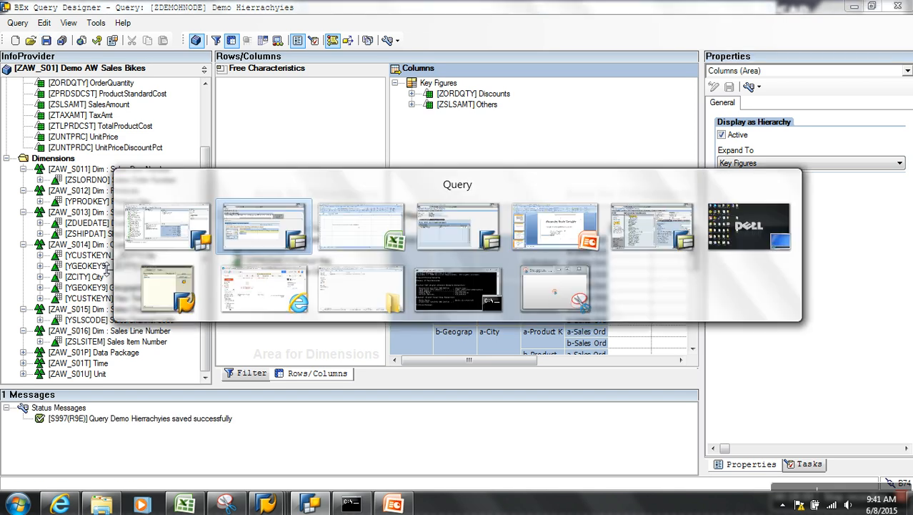
pyautogui.click(185, 33)
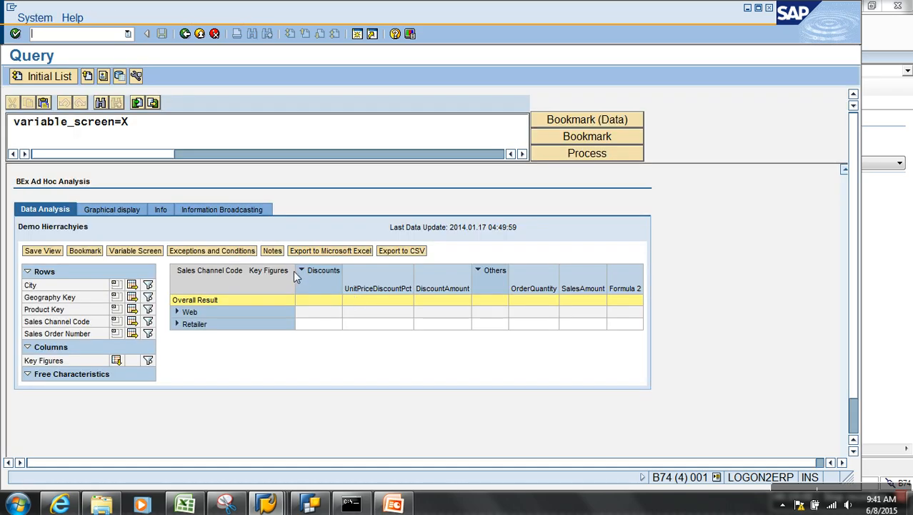
pyautogui.click(301, 271)
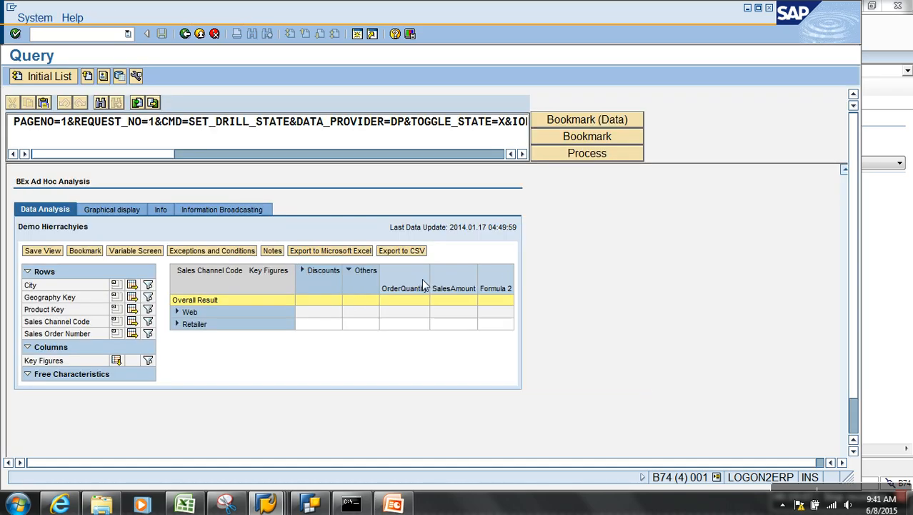
pyautogui.click(356, 276)
pyautogui.click(325, 271)
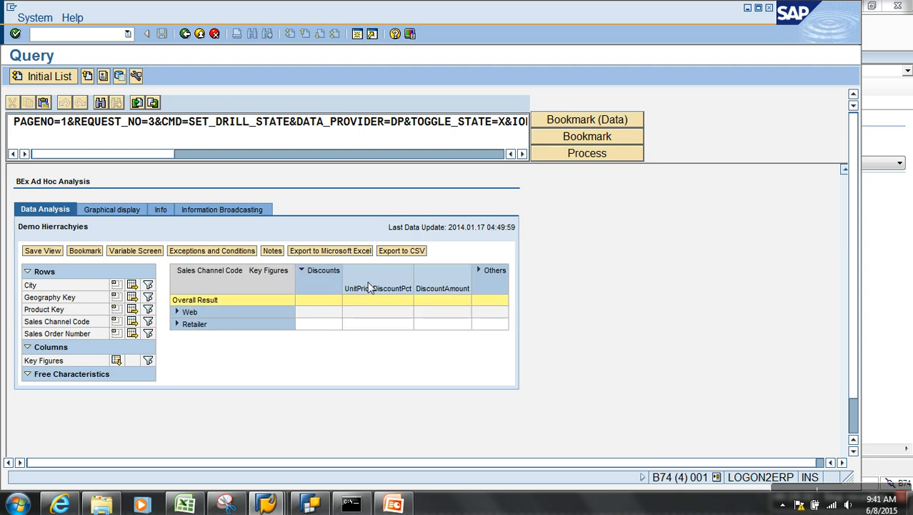
pyautogui.click(479, 270)
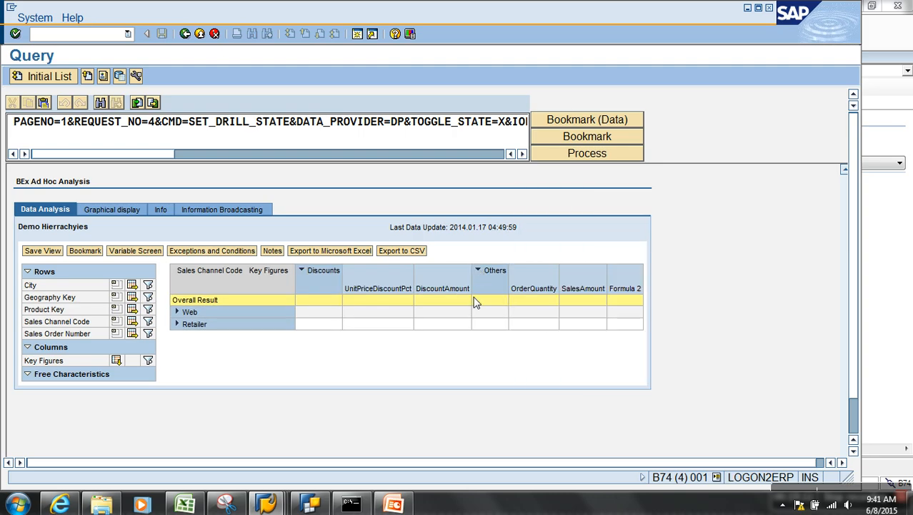